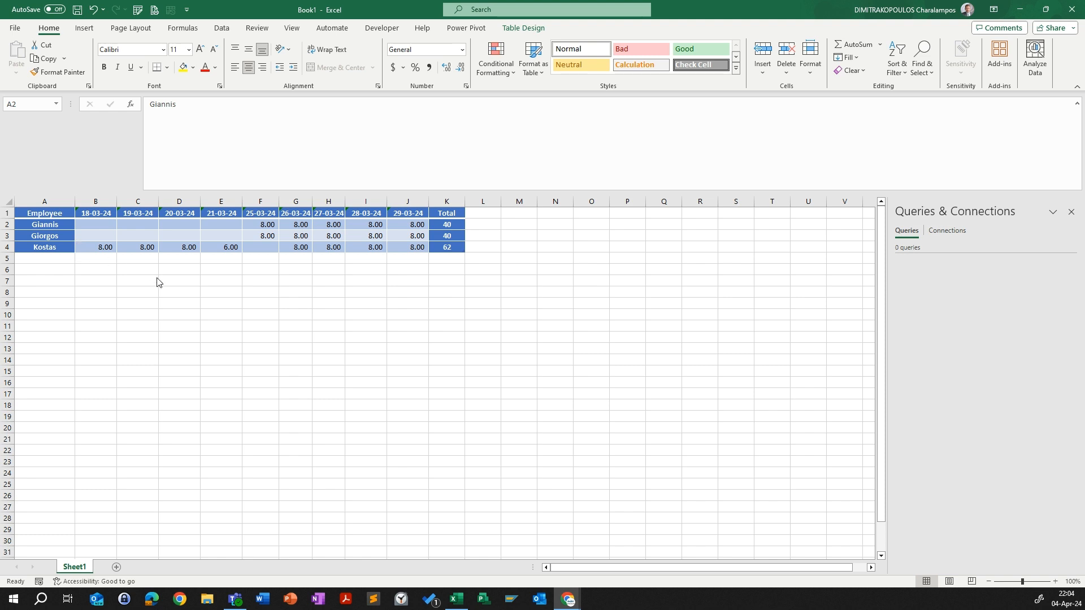
# Step: Examine the timesheet table's employee column, date headers and daily hours for each employee
pyautogui.click(186, 236)
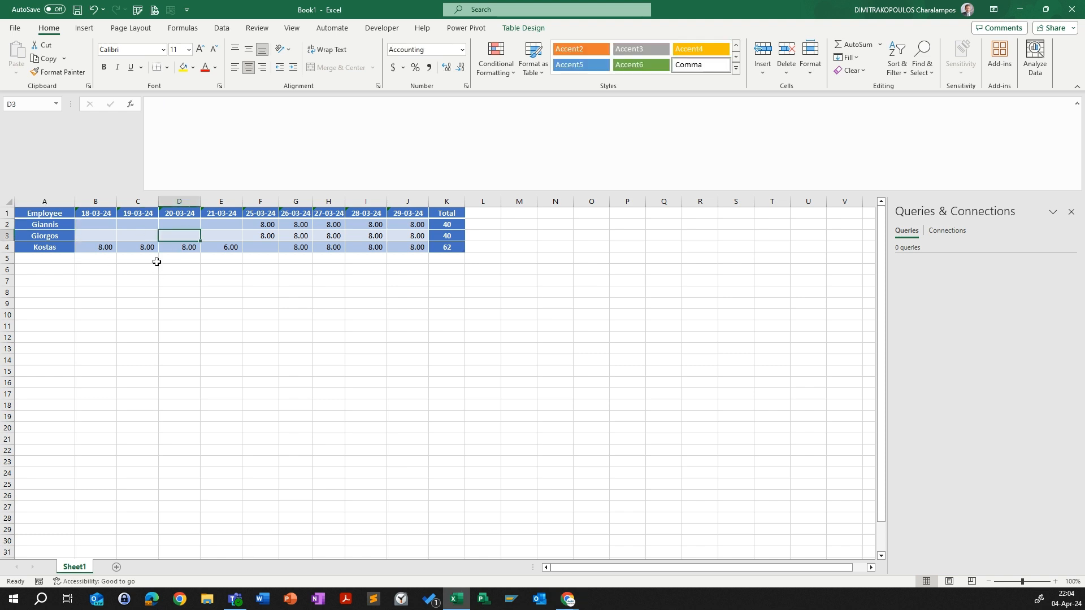
pyautogui.click(51, 213)
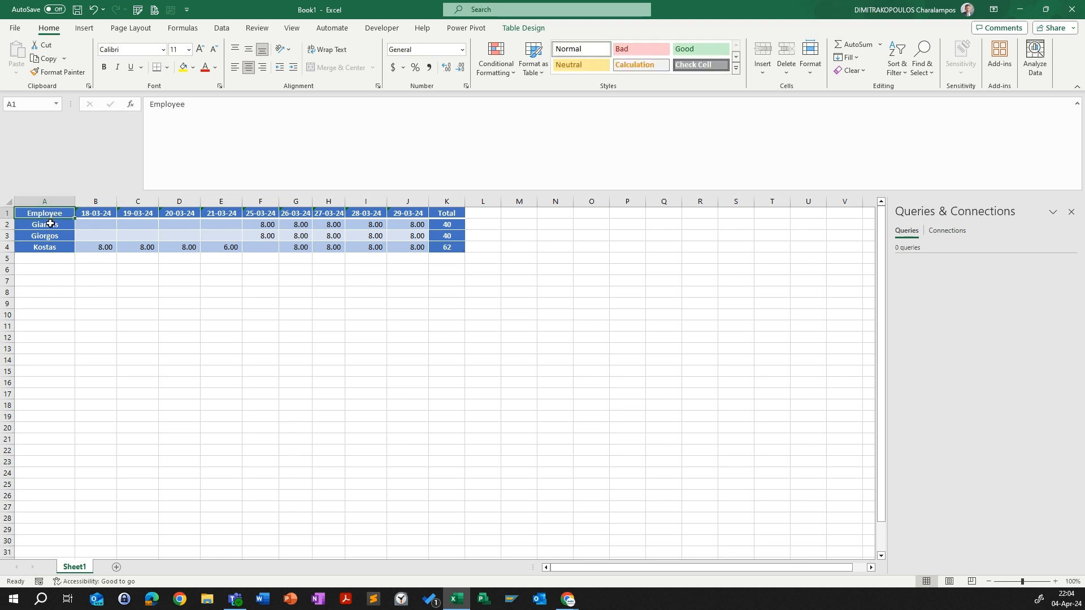
pyautogui.moveTo(51, 224); pyautogui.dragTo(46, 244)
pyautogui.click(52, 213)
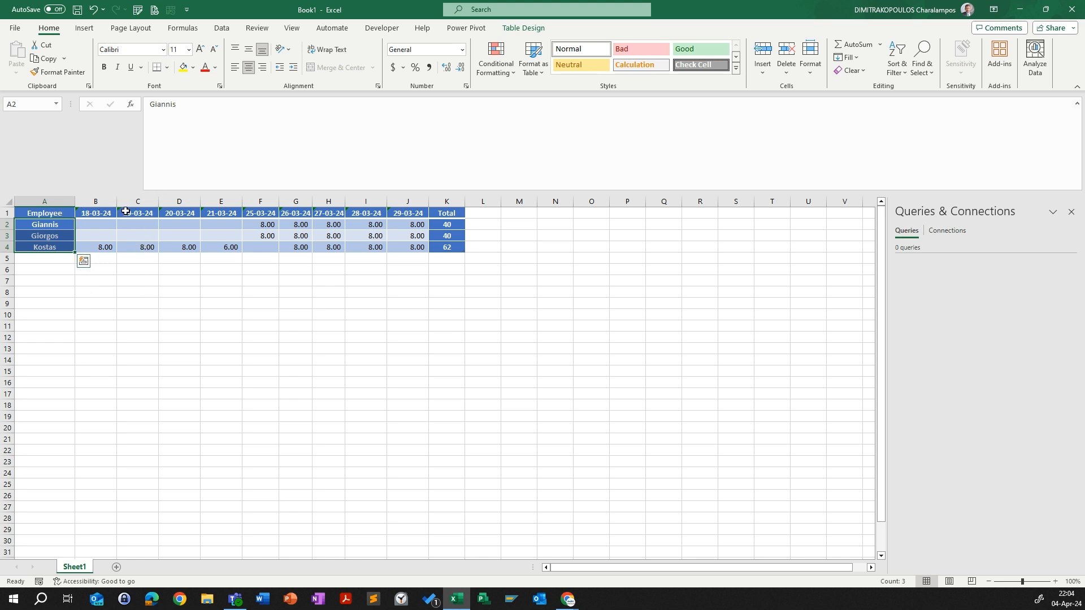
pyautogui.click(97, 213)
pyautogui.click(180, 213)
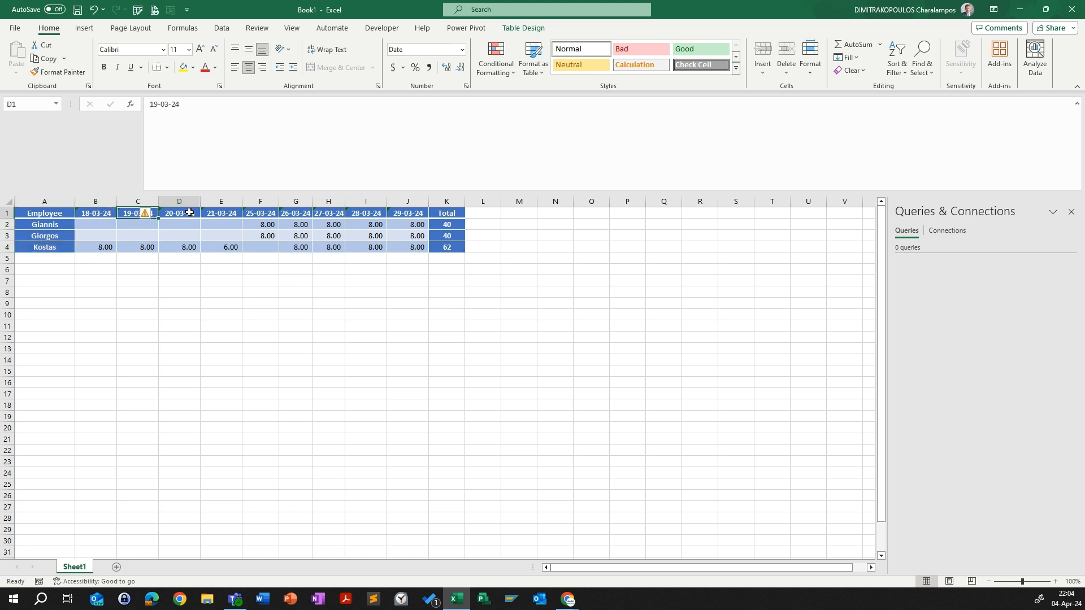
pyautogui.click(234, 214)
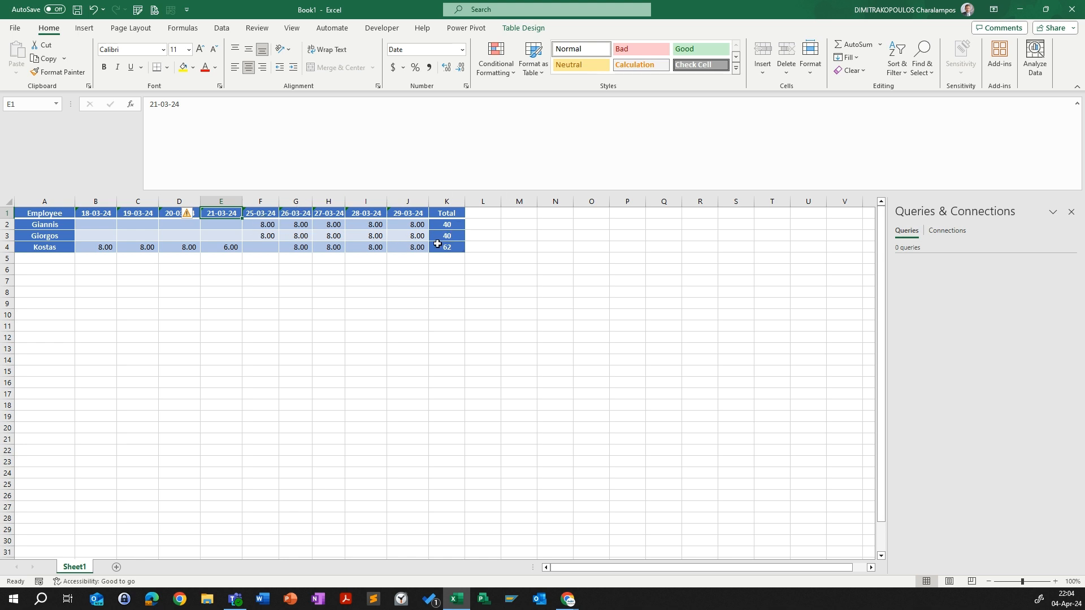
pyautogui.click(172, 237)
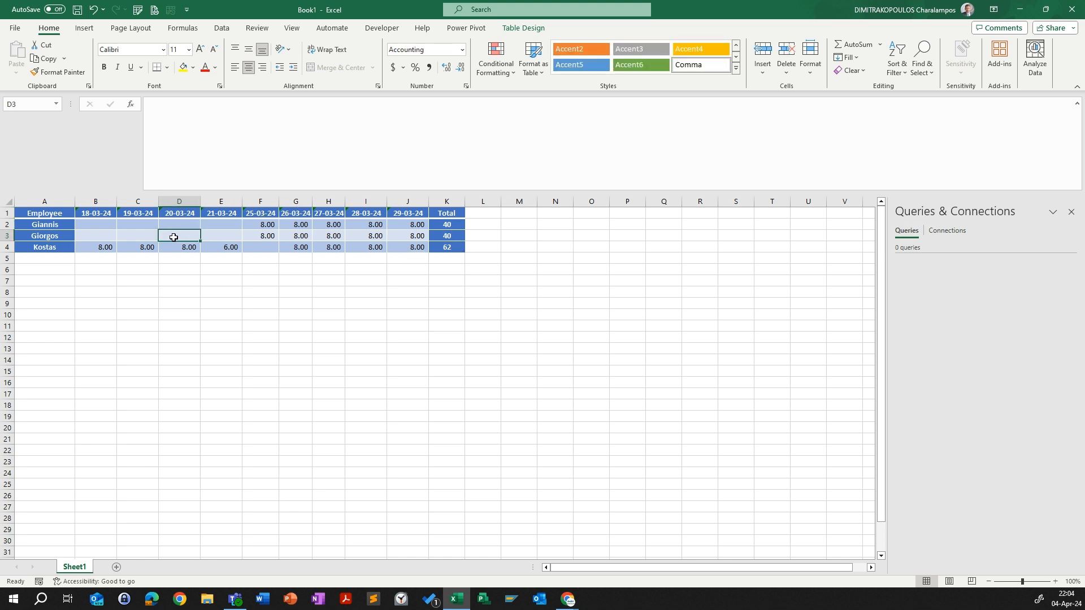
pyautogui.click(85, 238)
pyautogui.click(56, 271)
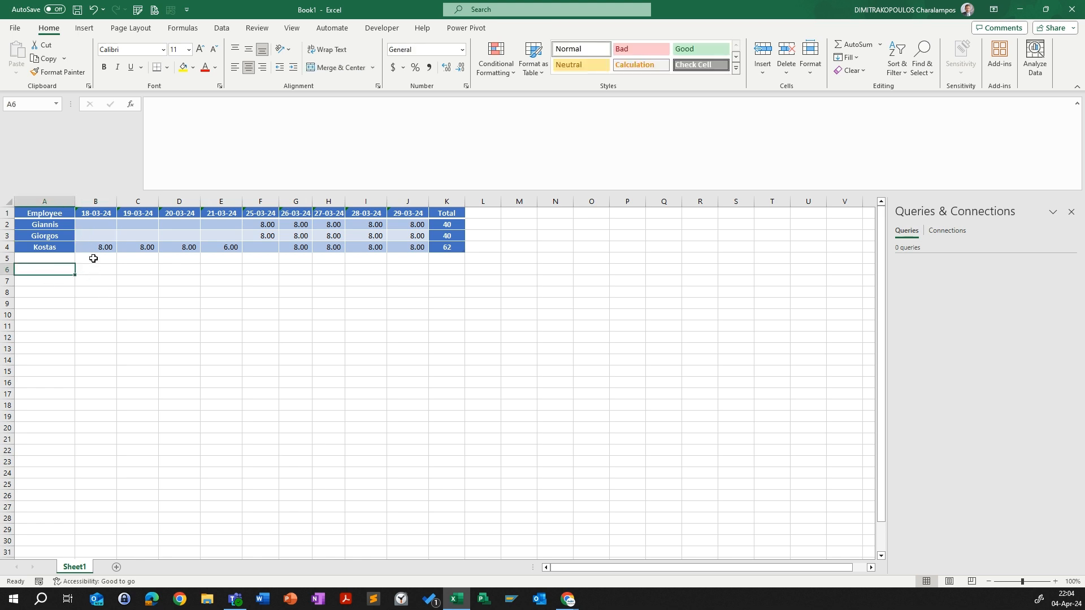
pyautogui.click(126, 235)
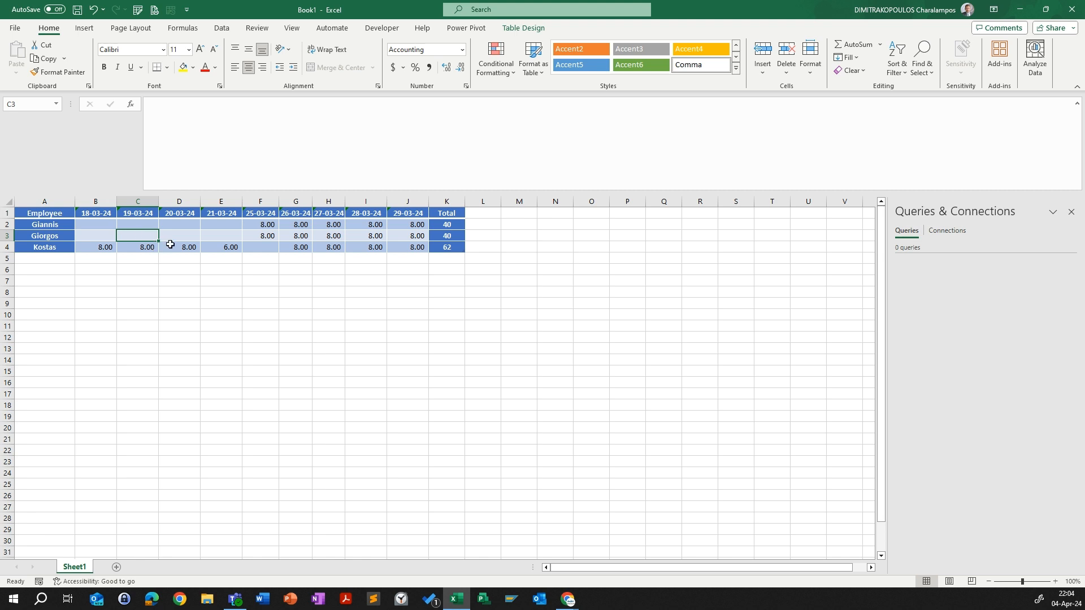
pyautogui.click(226, 31)
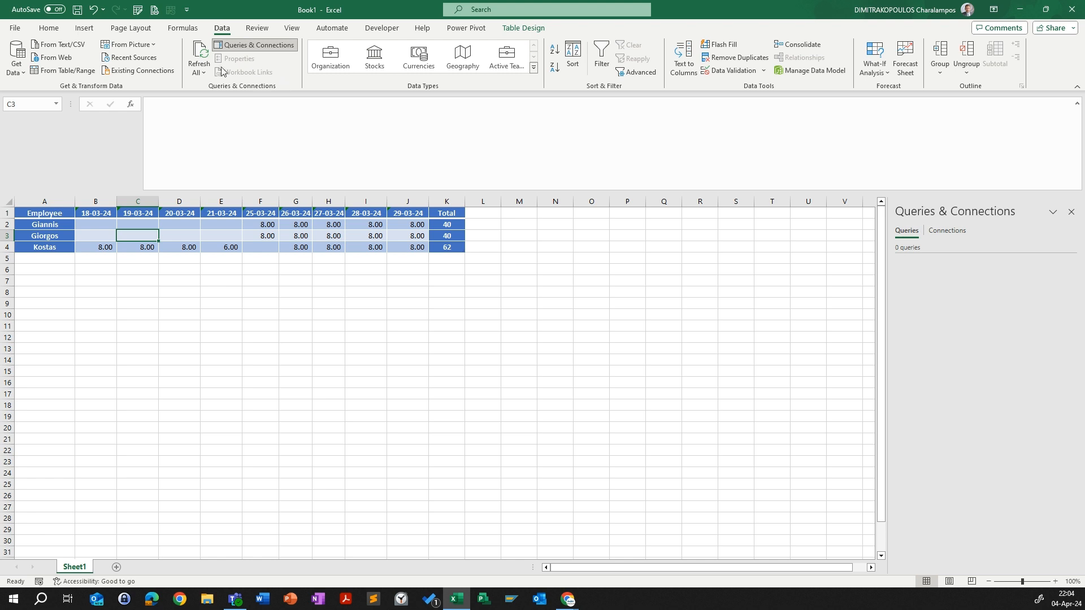
pyautogui.click(68, 225)
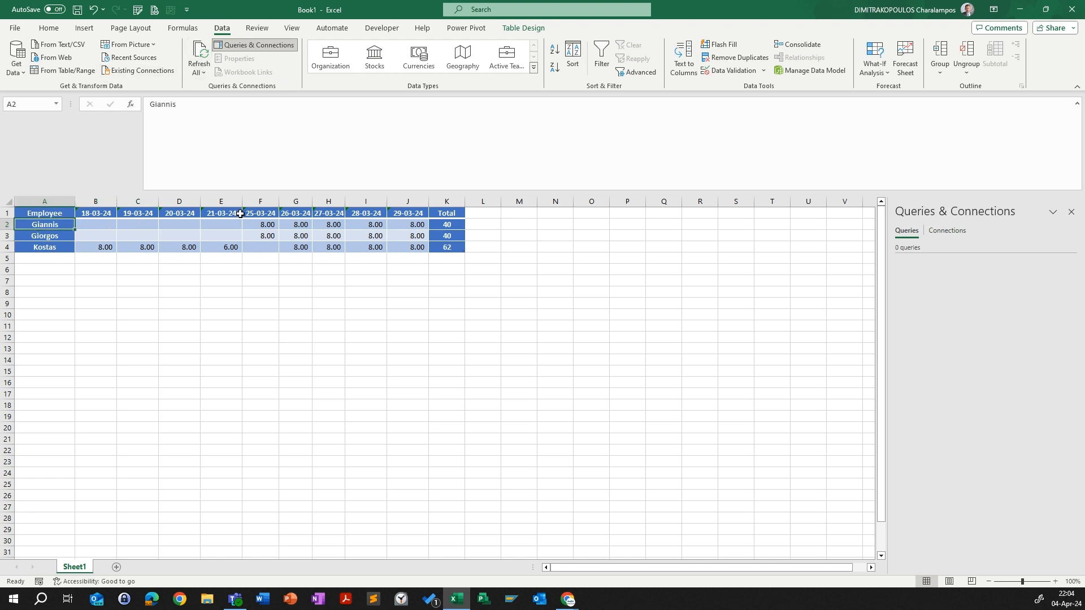
# Step: Toggle the table's First Column and Last Column style options off and back on
pyautogui.click(523, 28)
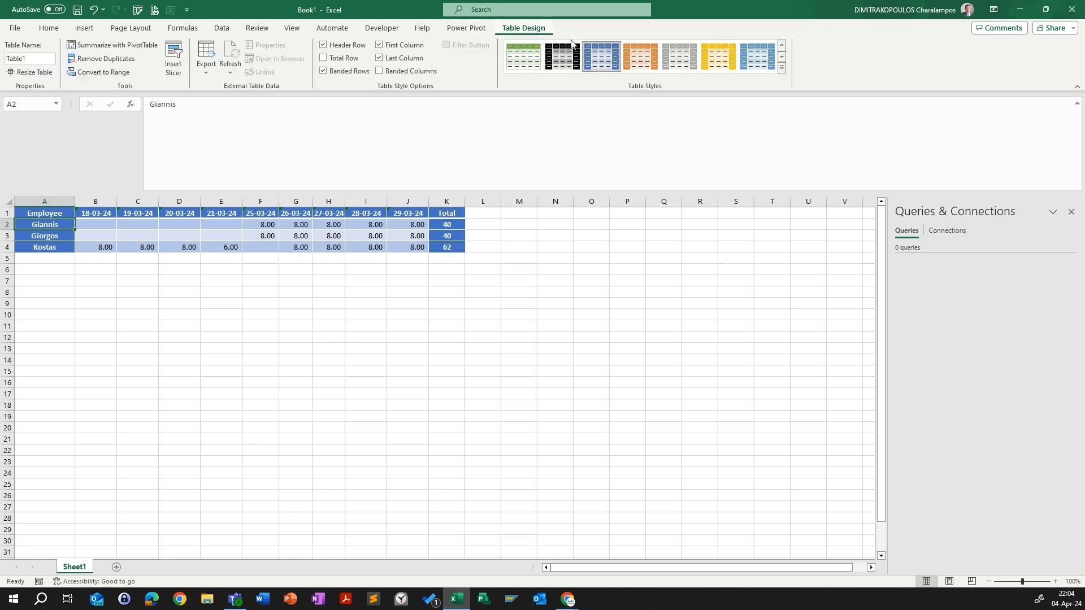
pyautogui.click(782, 68)
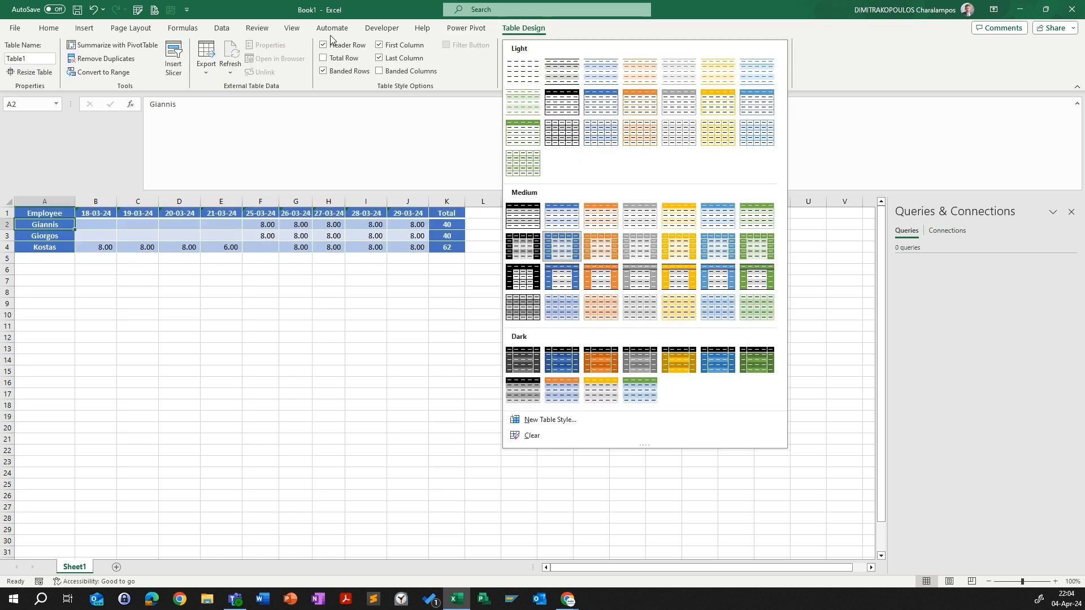
pyautogui.click(380, 59)
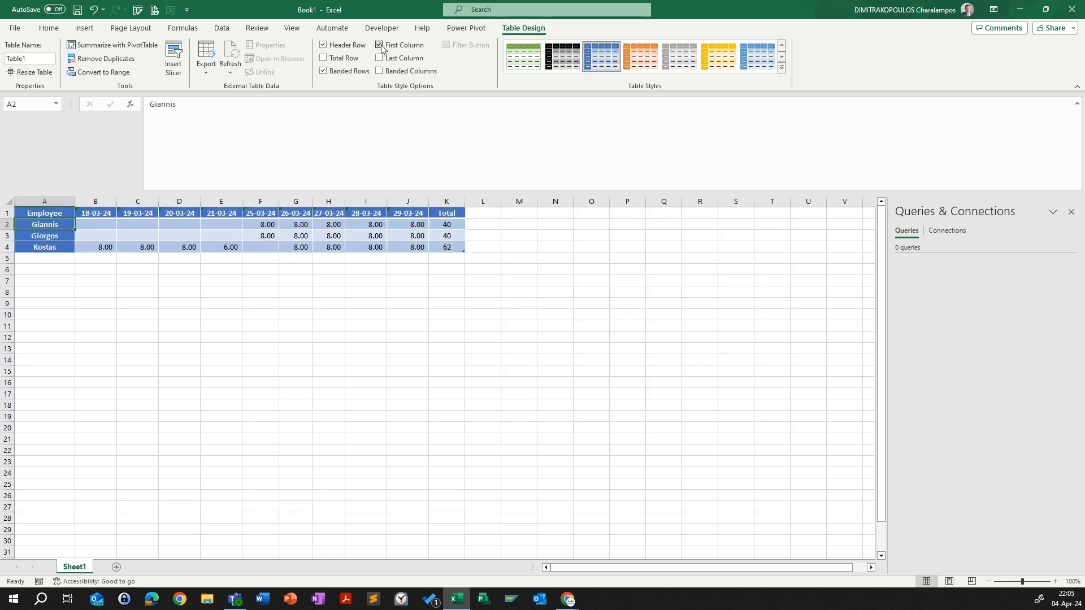
pyautogui.click(380, 45)
pyautogui.click(380, 46)
pyautogui.click(380, 58)
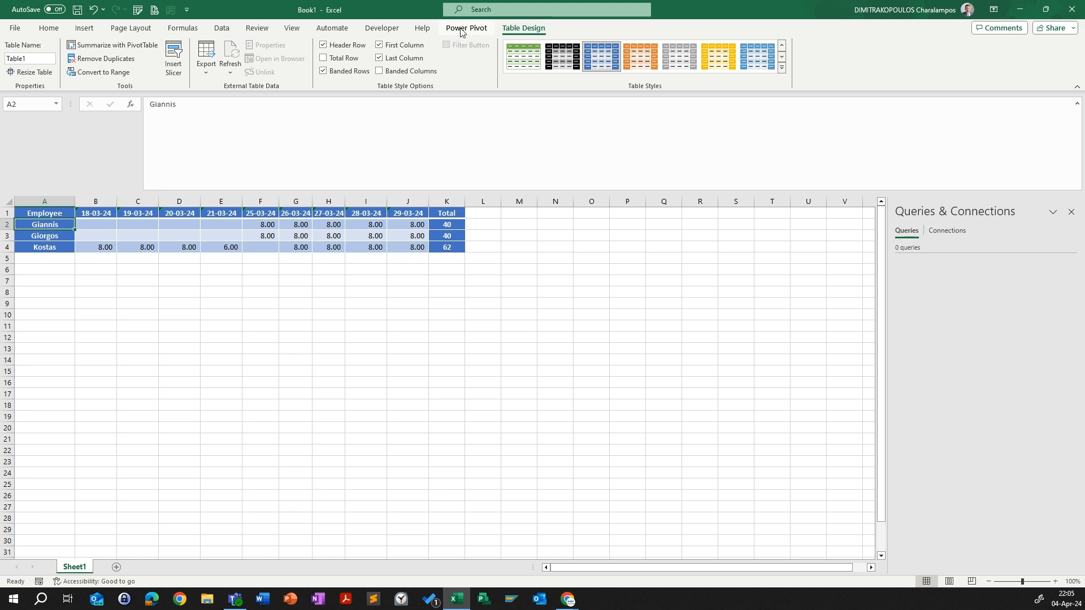
# Step: Load the timesheet table into the Power Query Editor as a query from the table range
pyautogui.click(265, 238)
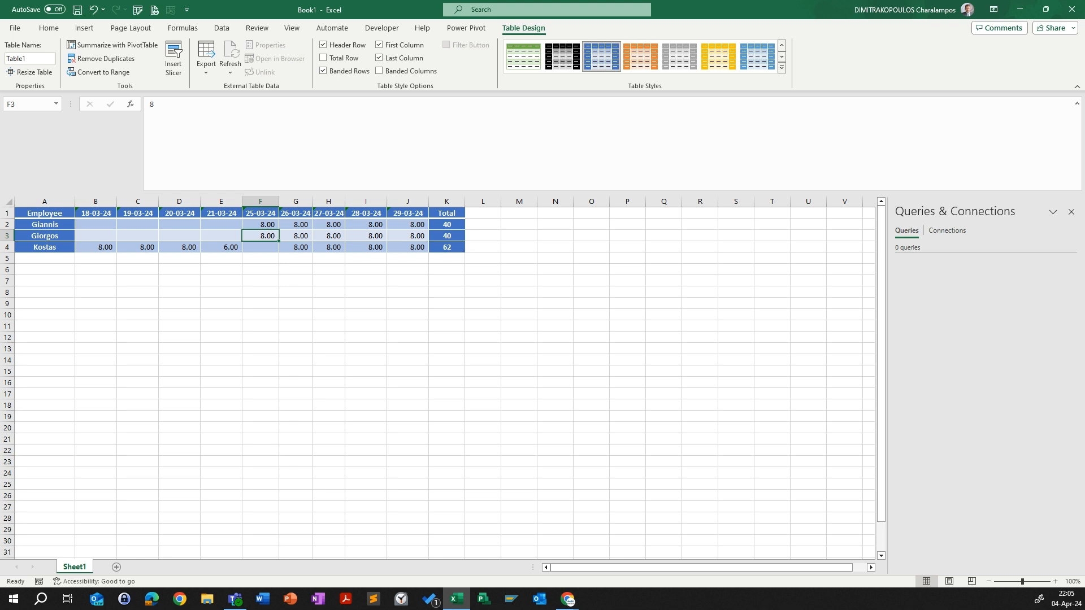
pyautogui.click(121, 225)
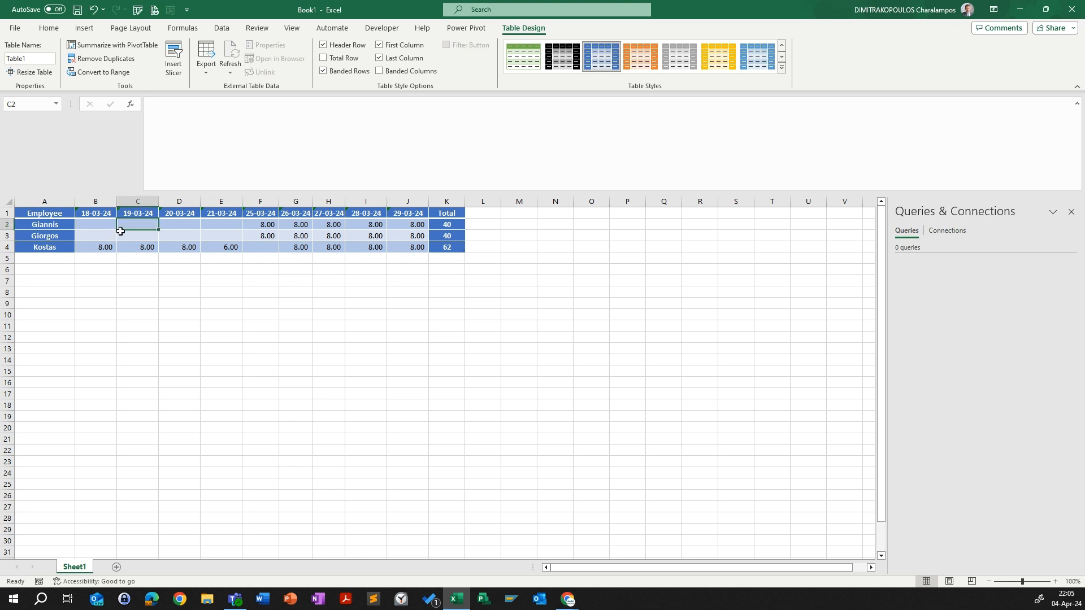
pyautogui.click(220, 28)
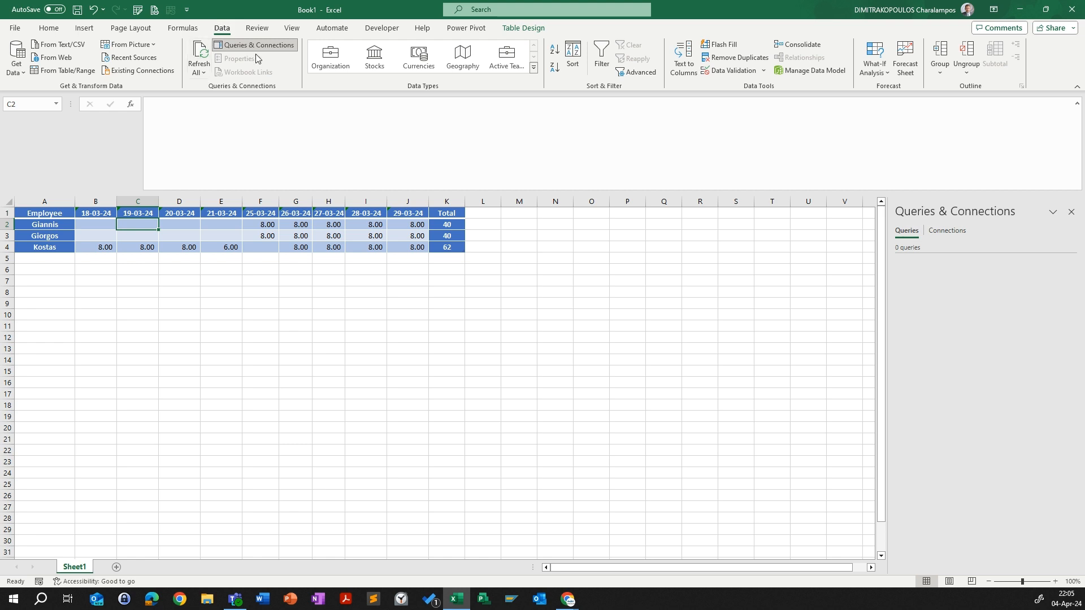
pyautogui.click(63, 71)
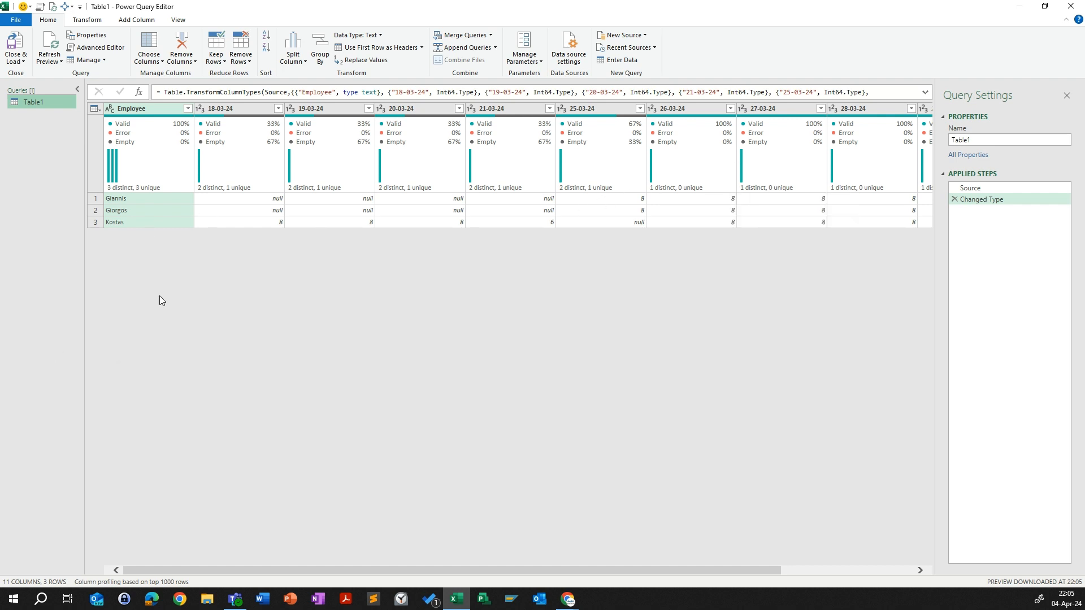
# Step: Try to unpivot all columns other than Employee, and delete the resulting applied step
pyautogui.click(145, 109)
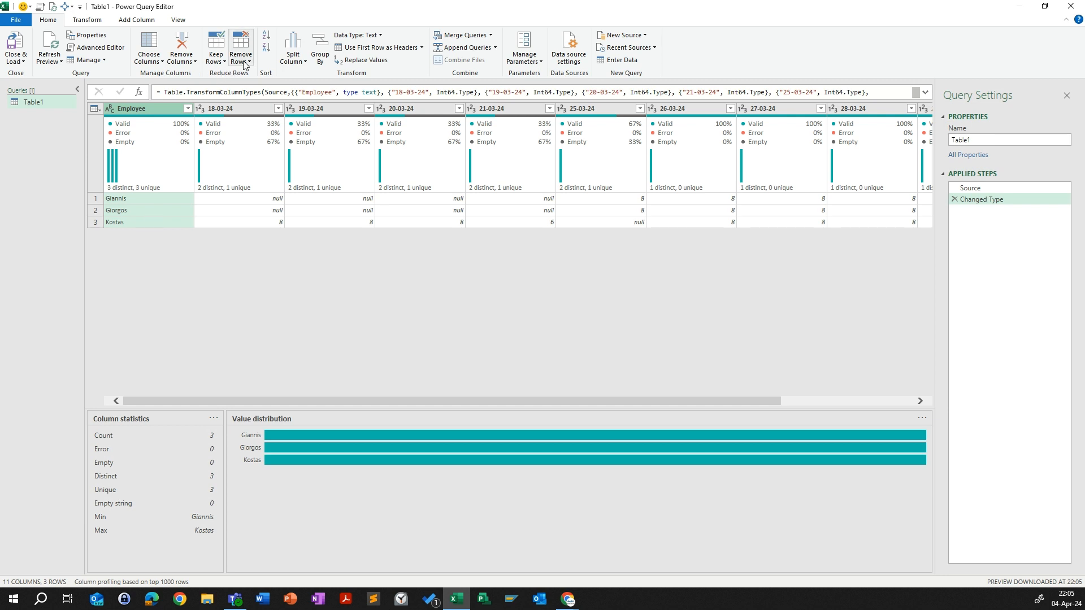
pyautogui.click(94, 22)
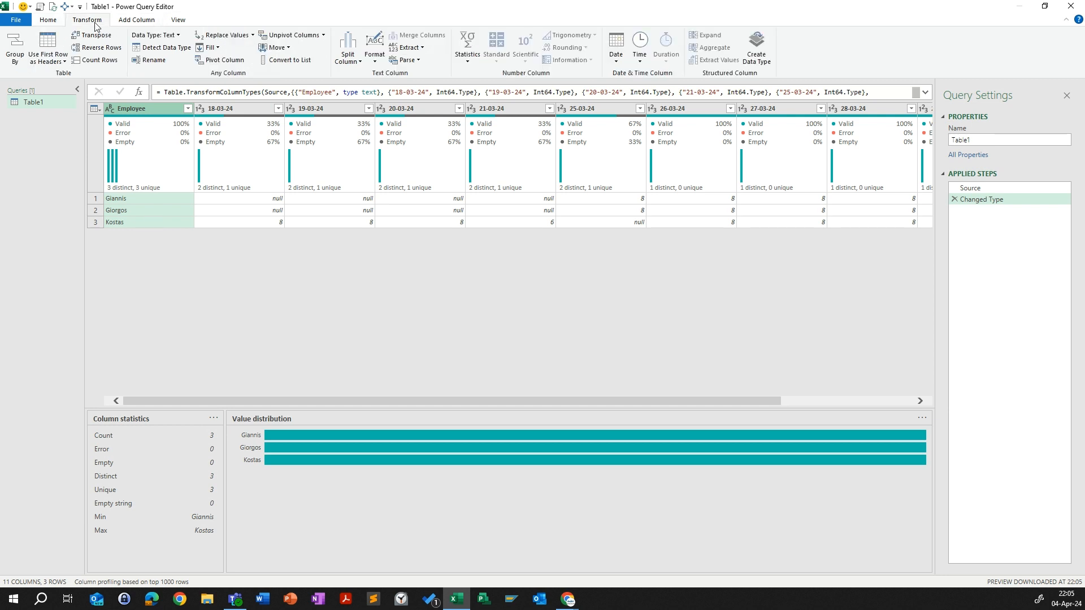
pyautogui.click(323, 35)
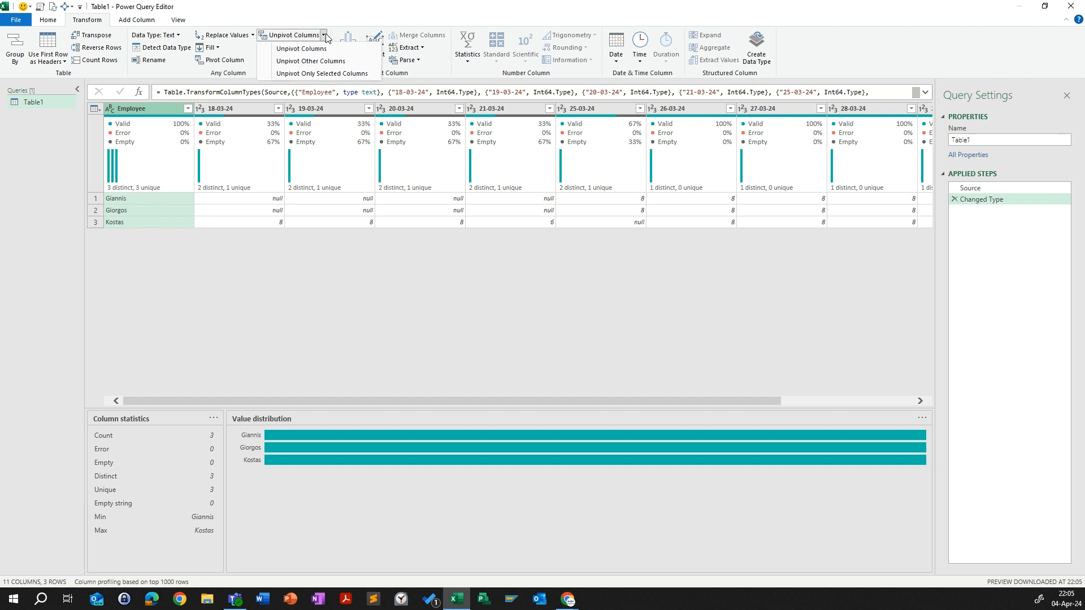
pyautogui.click(338, 64)
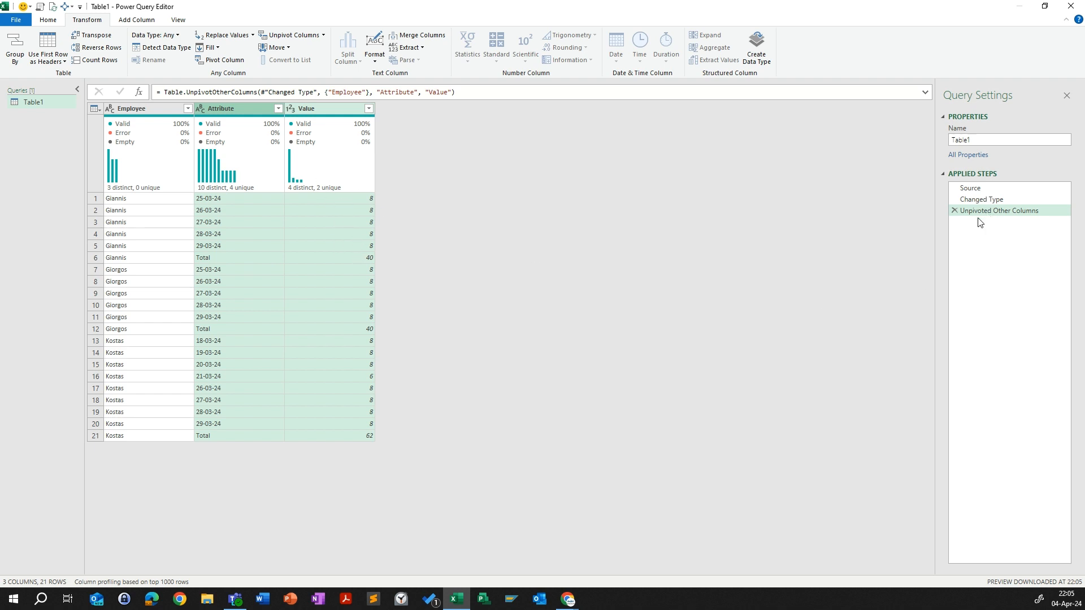
pyautogui.click(955, 212)
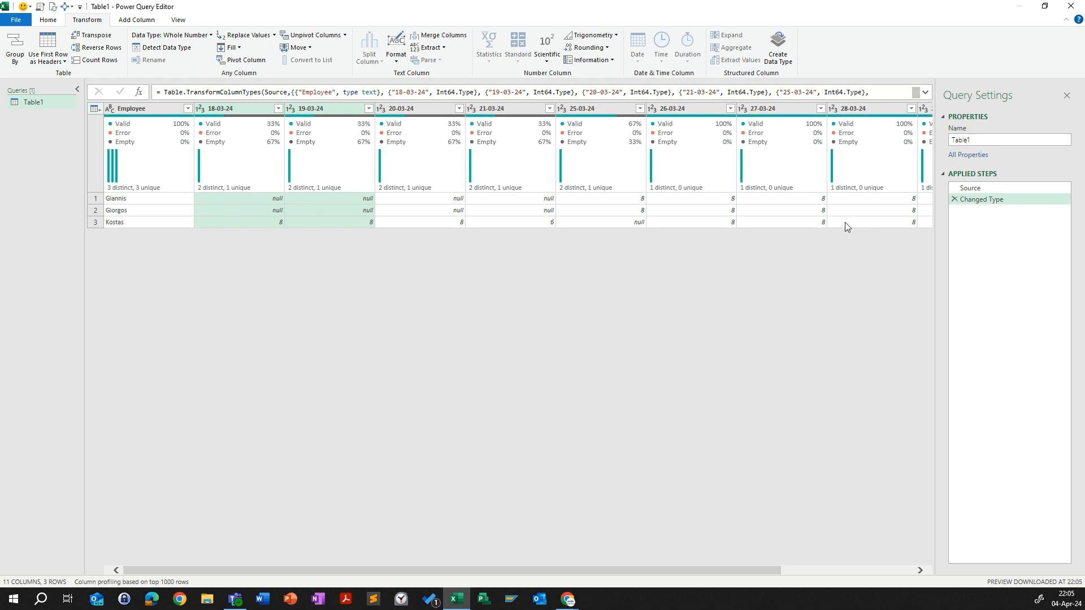
# Step: Remove the Total column from the query
pyautogui.moveTo(524, 571); pyautogui.dragTo(722, 551)
pyautogui.rightClick(871, 111)
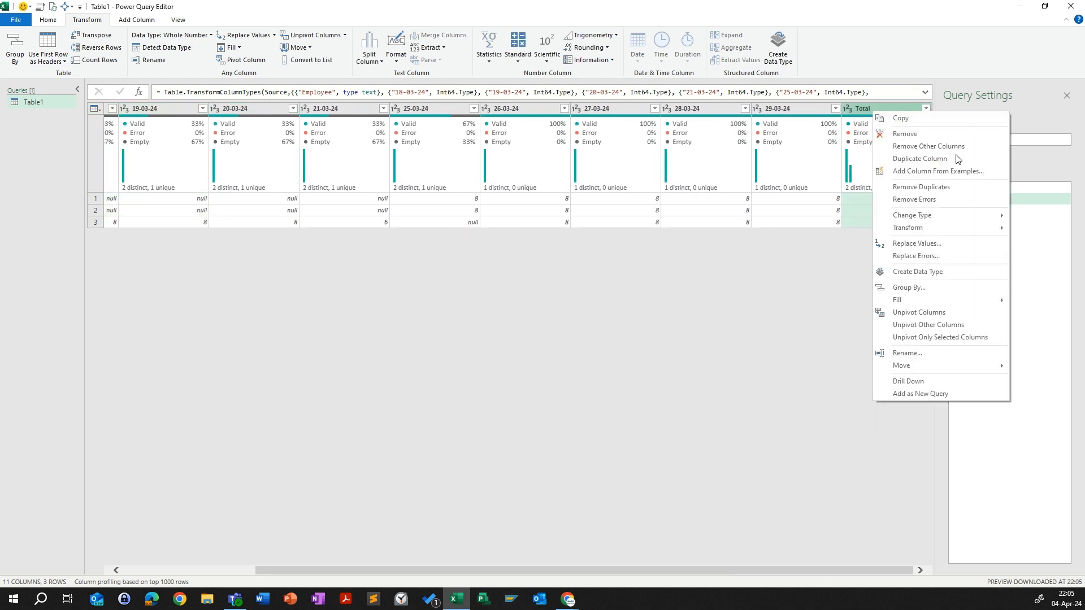
pyautogui.click(899, 132)
# Step: Replace null values with 0 in all date columns from 18-03-24 to 29-03-24
pyautogui.moveTo(600, 571); pyautogui.dragTo(365, 506)
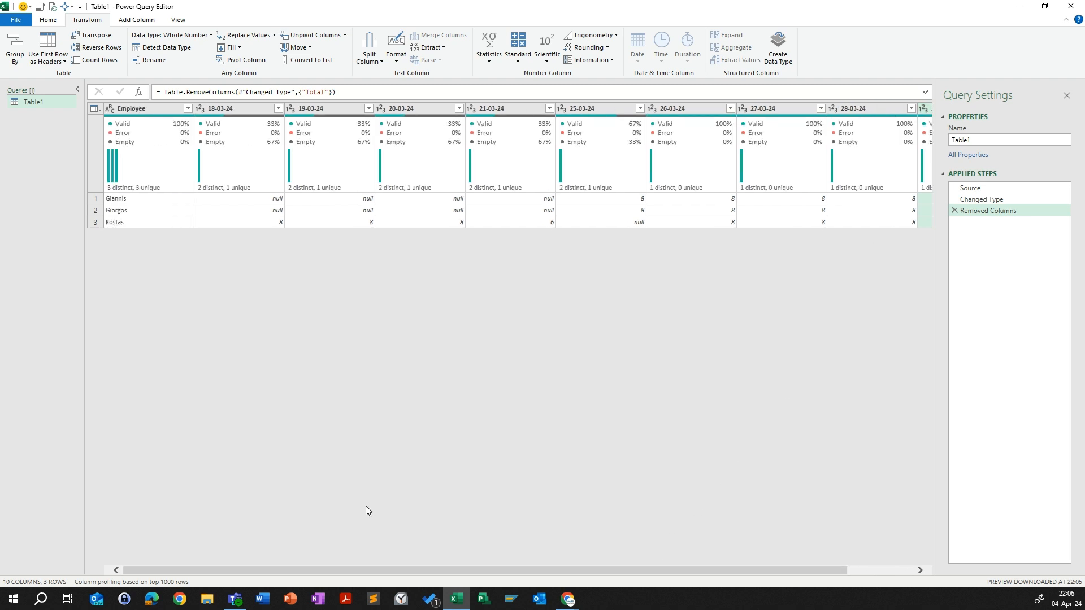
pyautogui.click(247, 116)
pyautogui.hscroll(1, 549, 226)
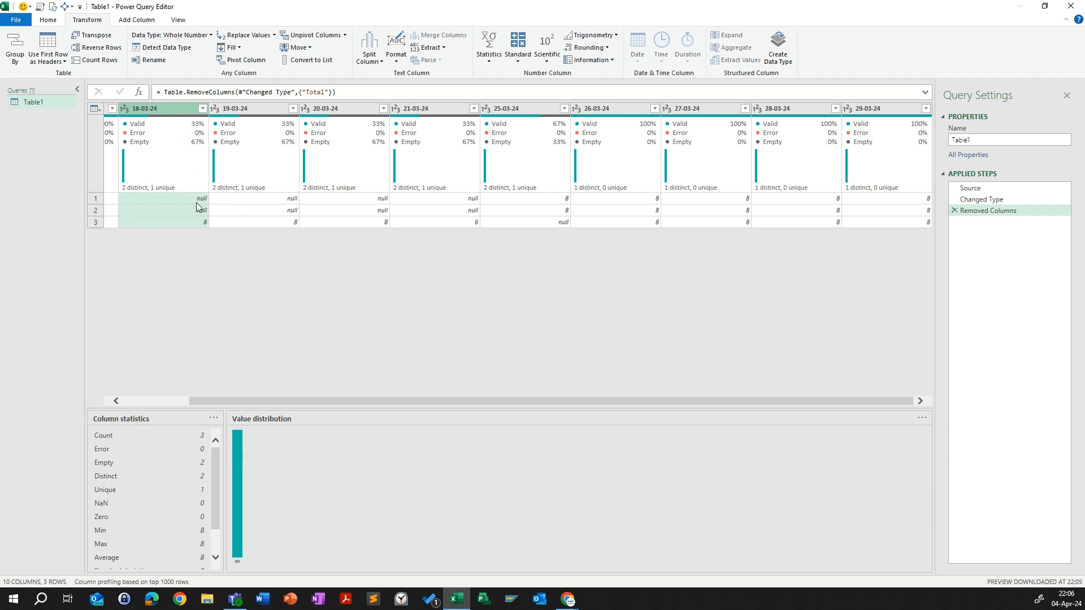
pyautogui.keyDown('shift'); pyautogui.click(873, 109); pyautogui.keyUp('shift')
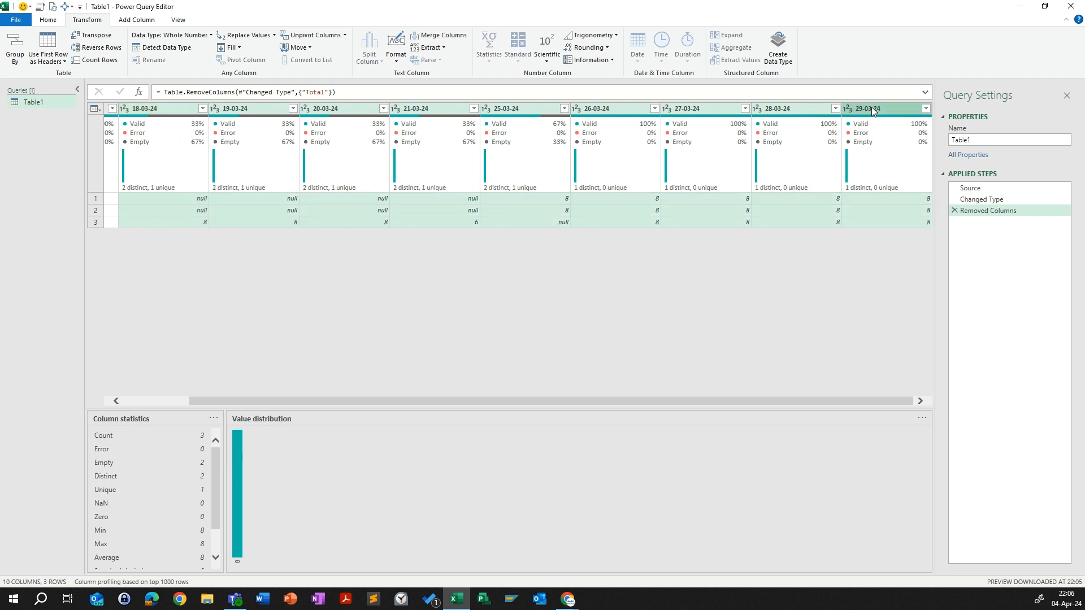
pyautogui.hscroll(-1, 266, 282)
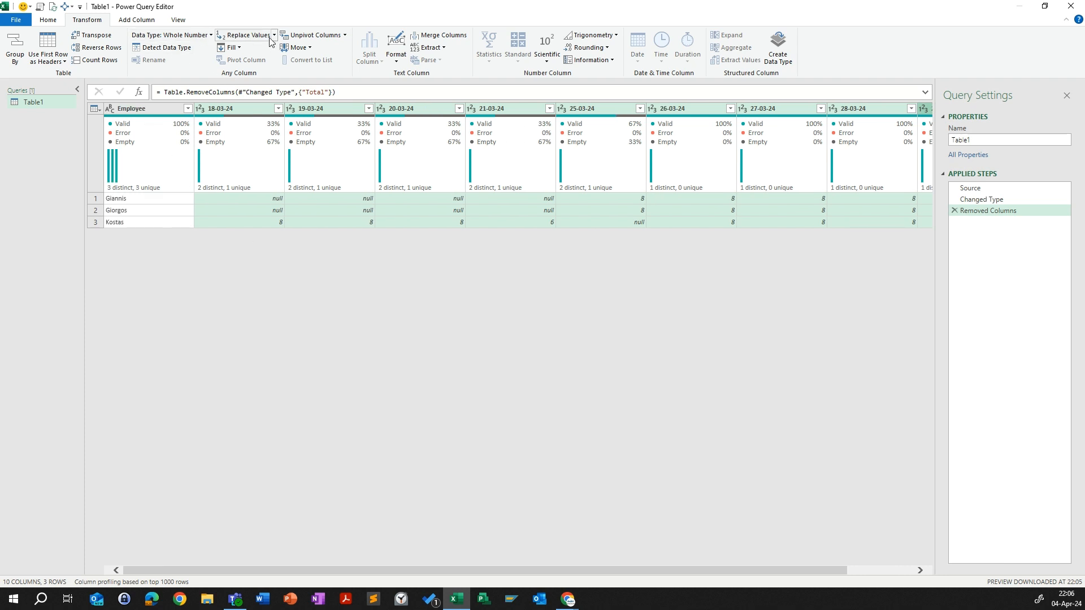
pyautogui.click(243, 35)
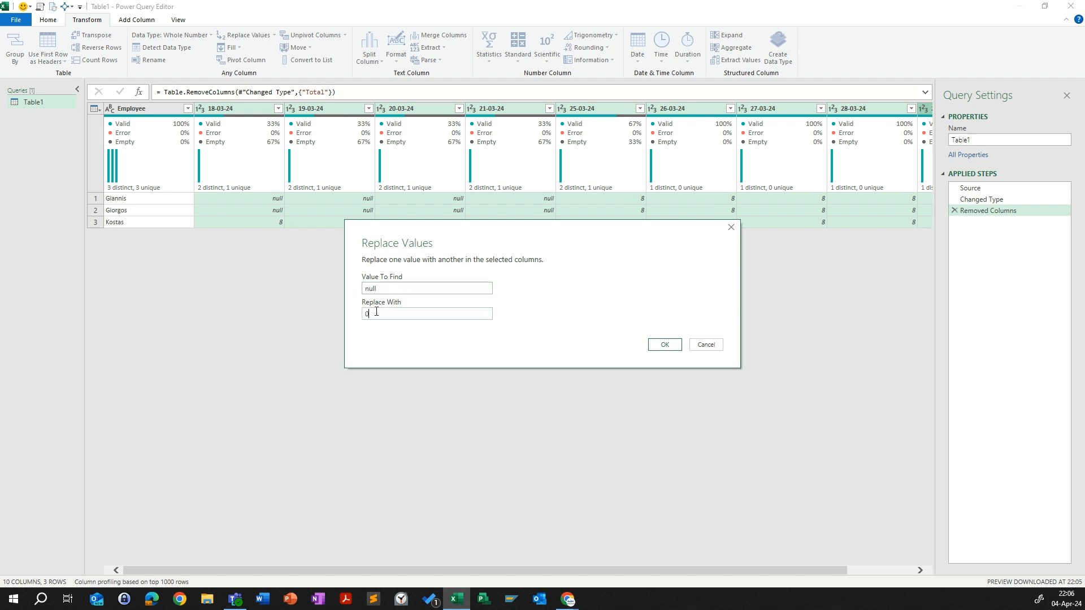
pyautogui.click(650, 348)
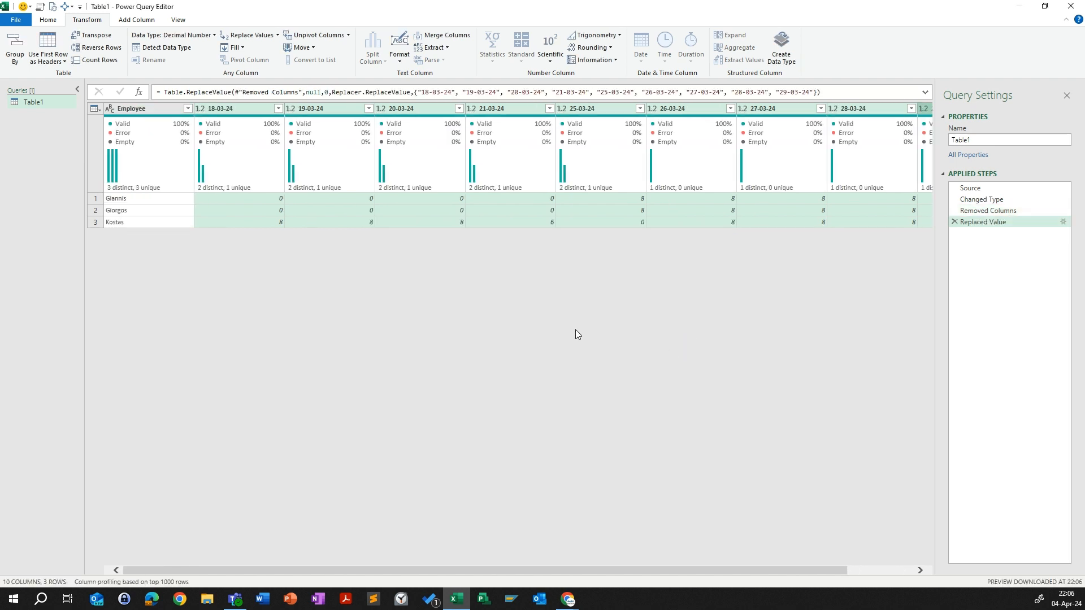
# Step: Unpivot all columns other than Employee into attribute and value columns
pyautogui.click(147, 110)
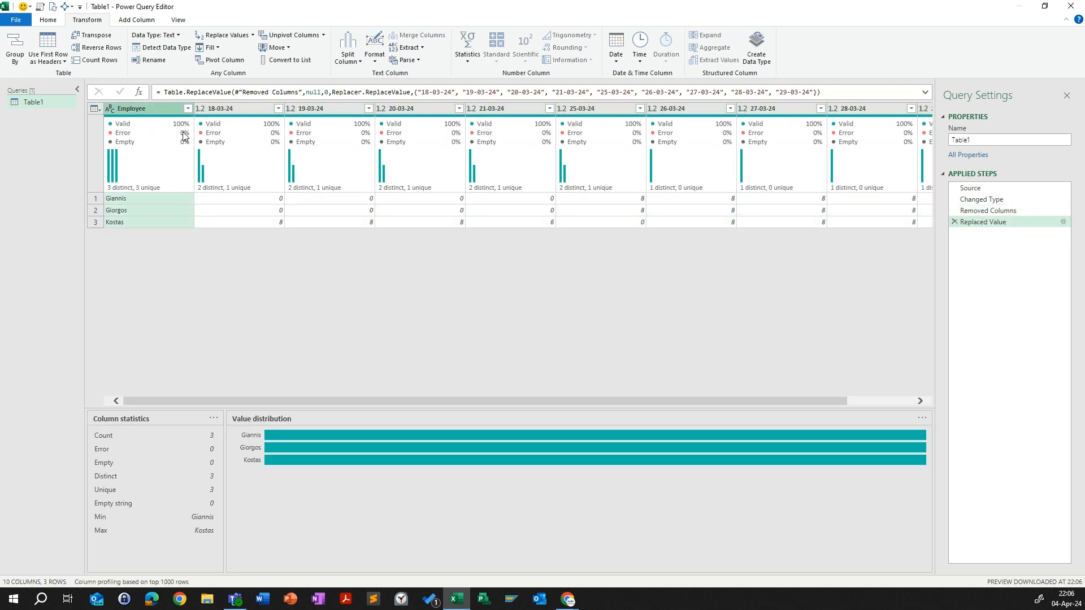
pyautogui.click(323, 35)
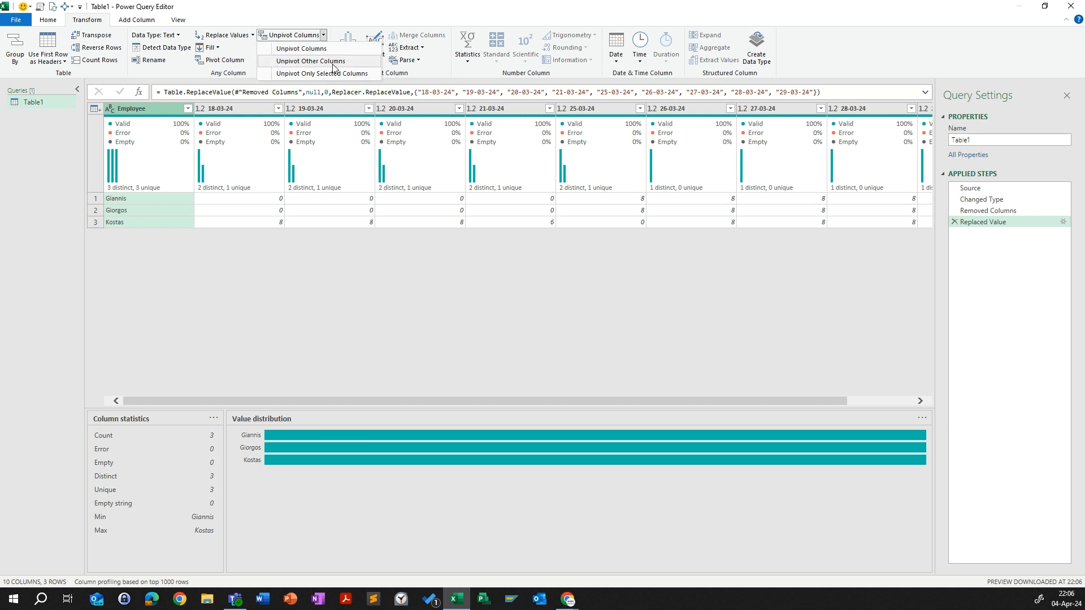
pyautogui.click(334, 62)
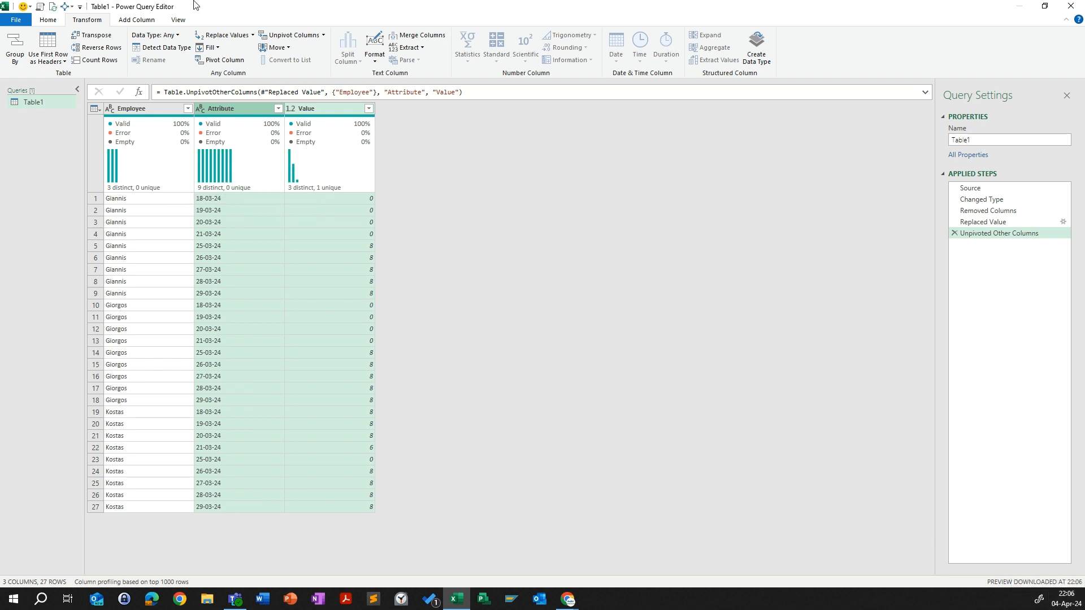
# Step: Try to change the Attribute column's data type to Date, and delete that applied type change
pyautogui.click(202, 113)
pyautogui.click(232, 187)
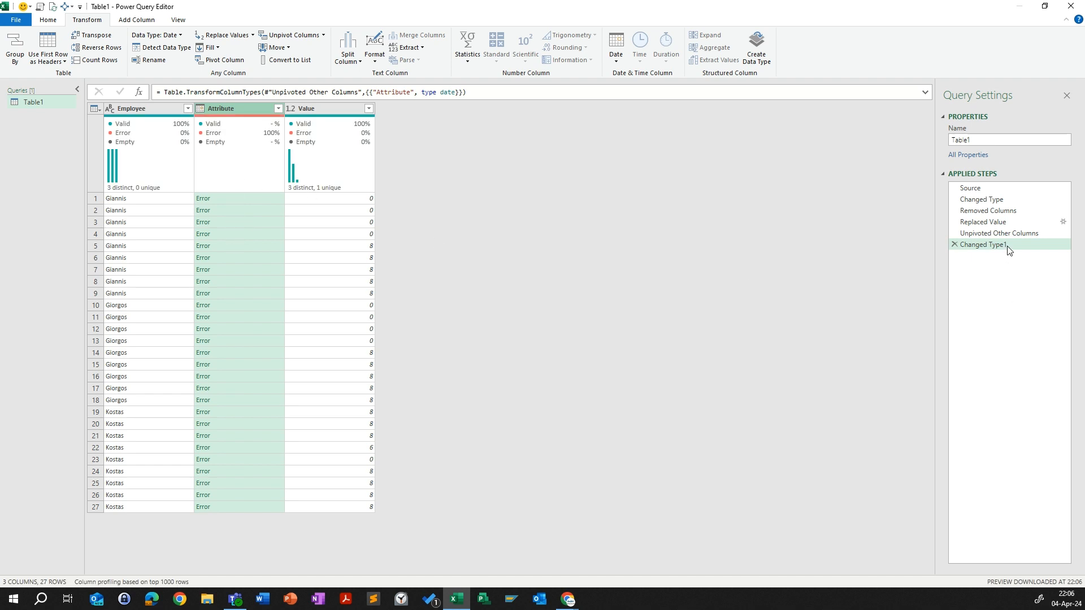
pyautogui.click(954, 244)
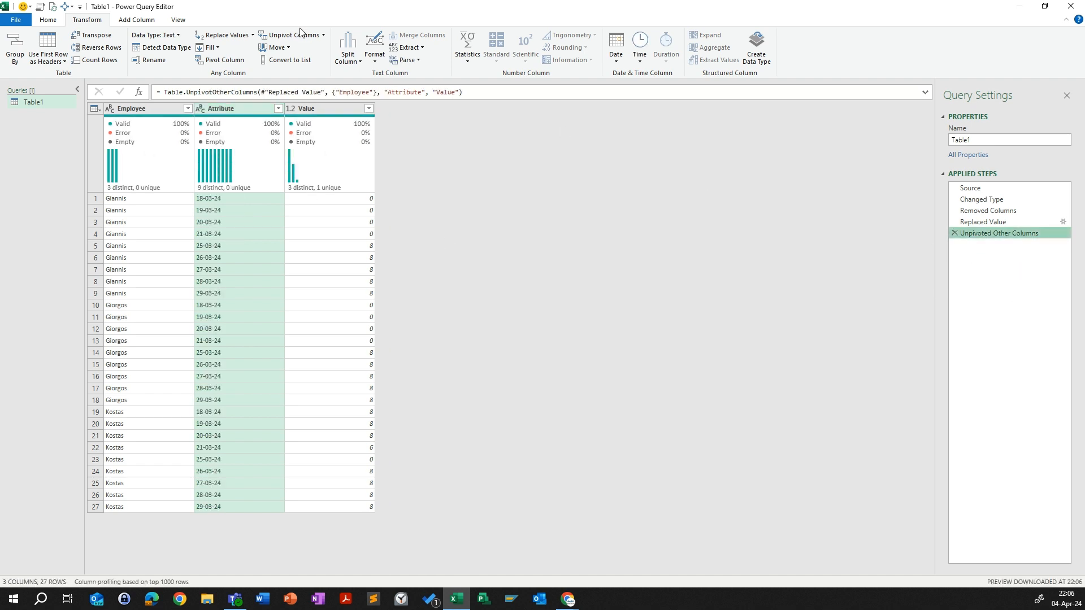
# Step: Change the Attribute column's type using locale to Date with the English (United Kingdom) locale
pyautogui.click(201, 113)
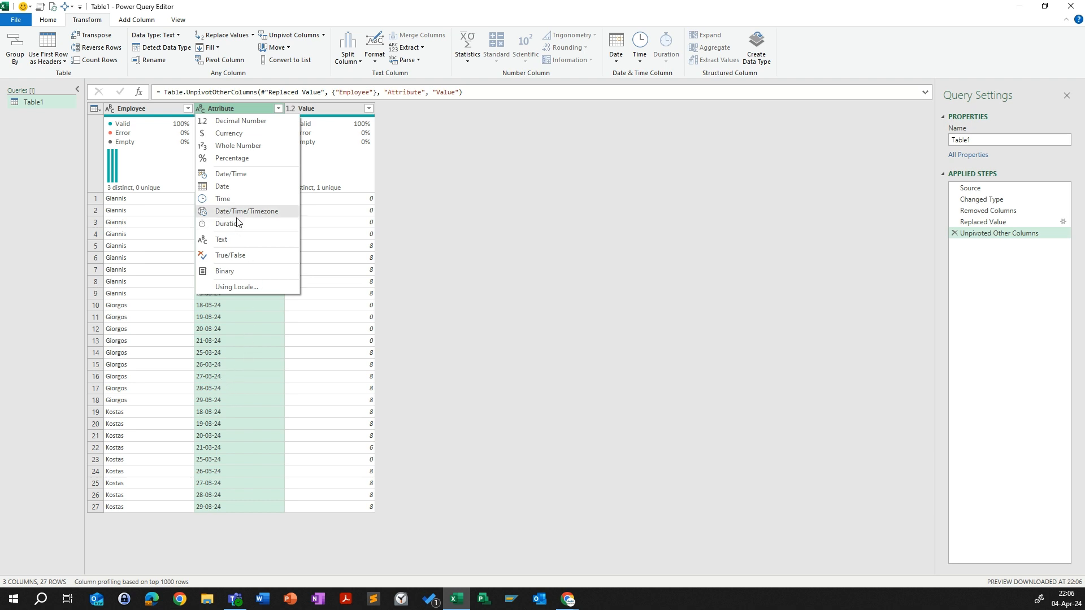
pyautogui.click(234, 288)
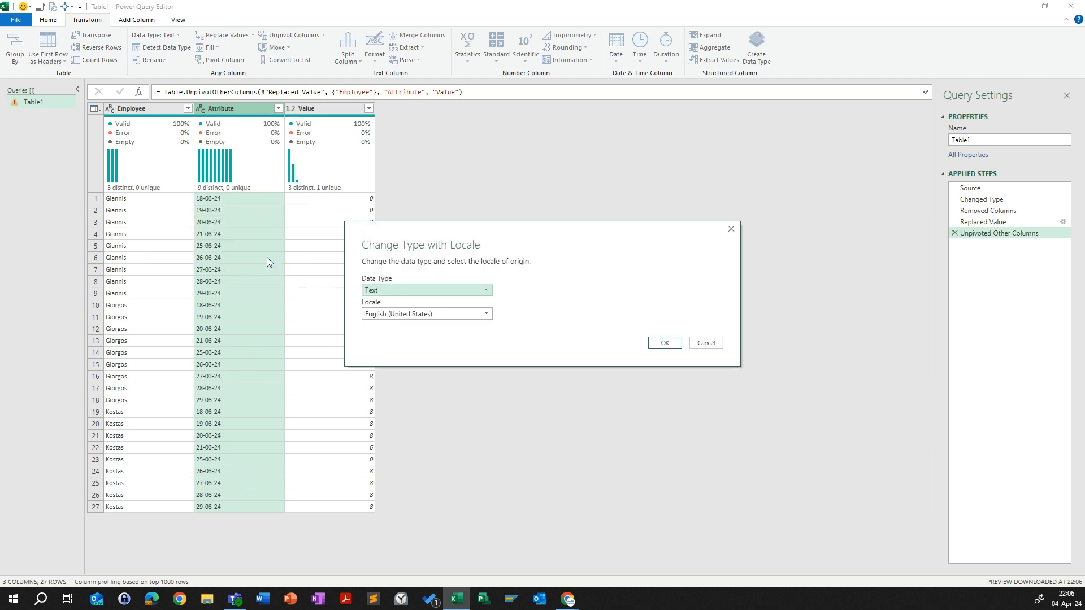
pyautogui.click(452, 295)
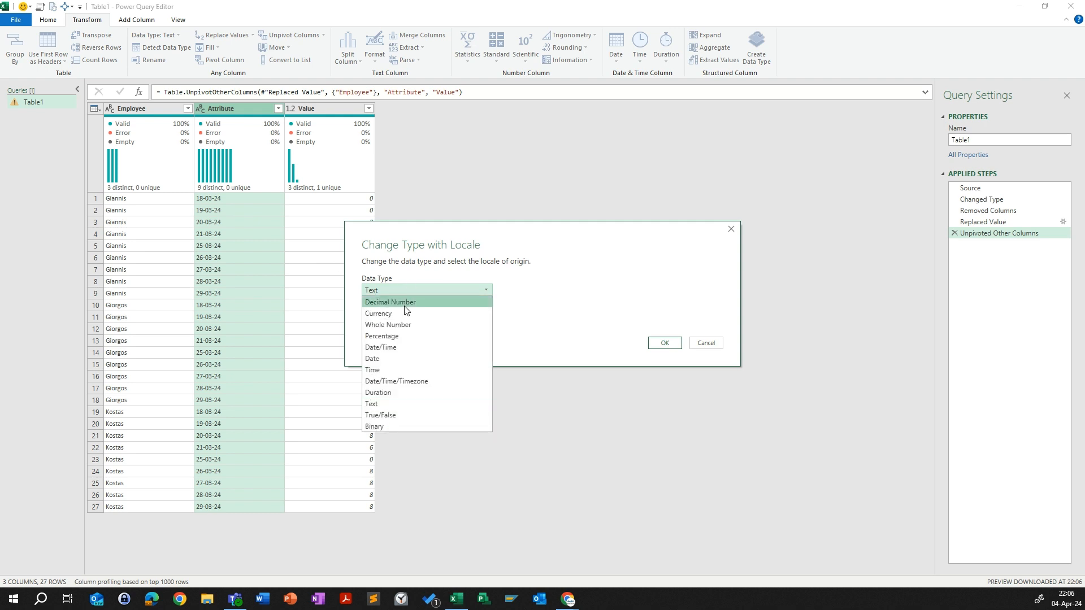
pyautogui.click(396, 360)
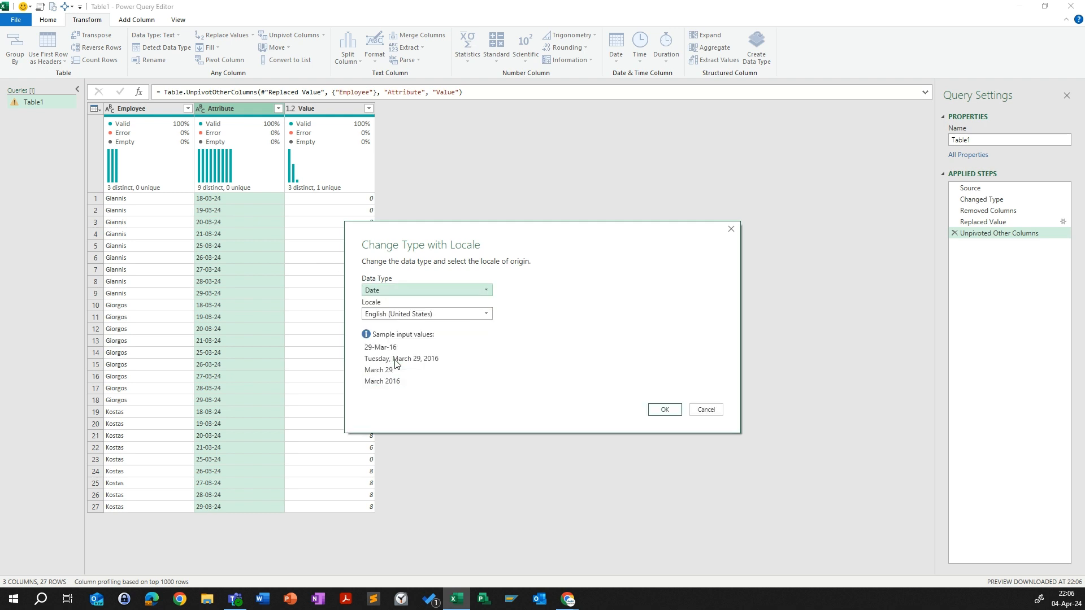
pyautogui.click(447, 315)
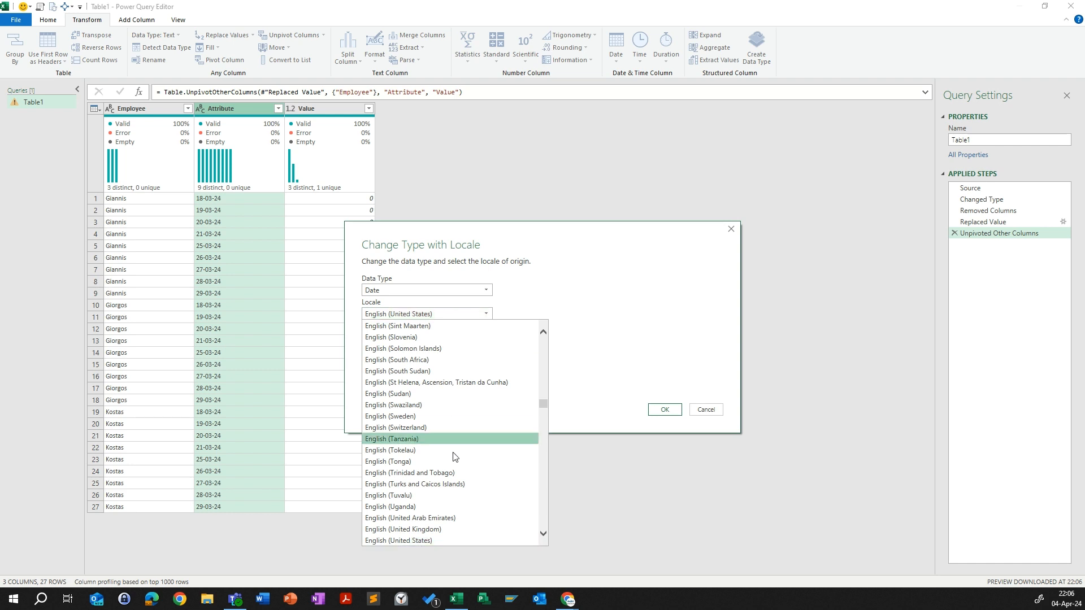
pyautogui.click(441, 530)
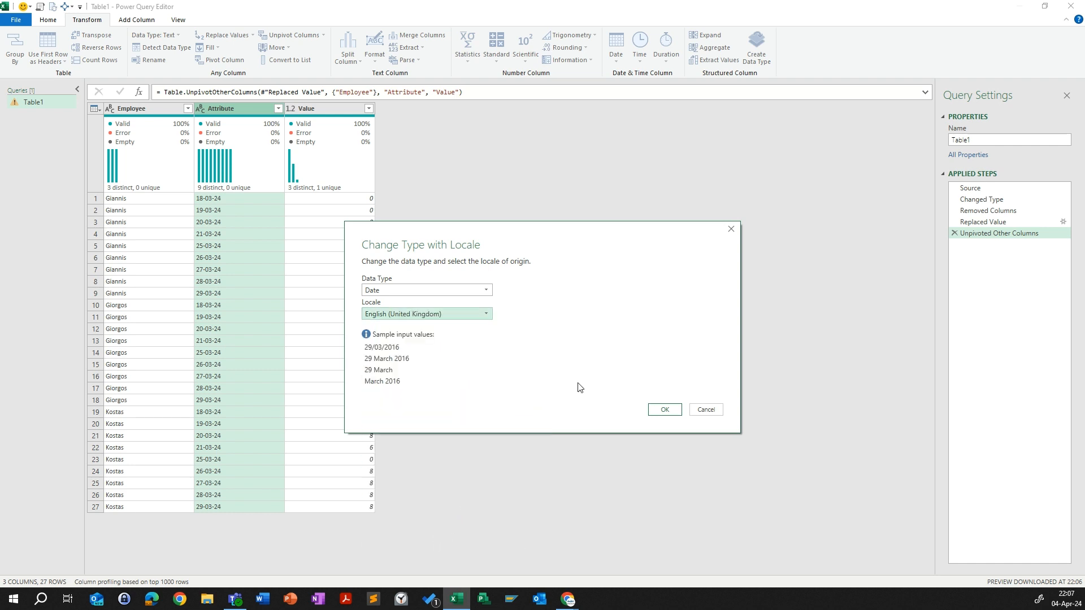
pyautogui.click(666, 411)
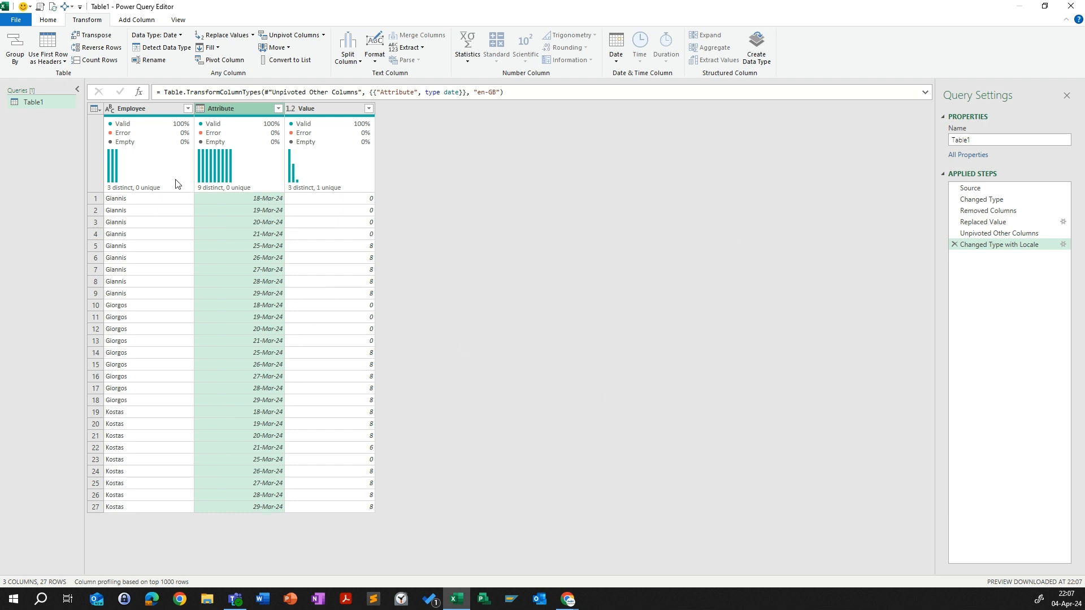
# Step: Close the query and load it as a table in the existing worksheet, starting at cell A7
pyautogui.click(48, 21)
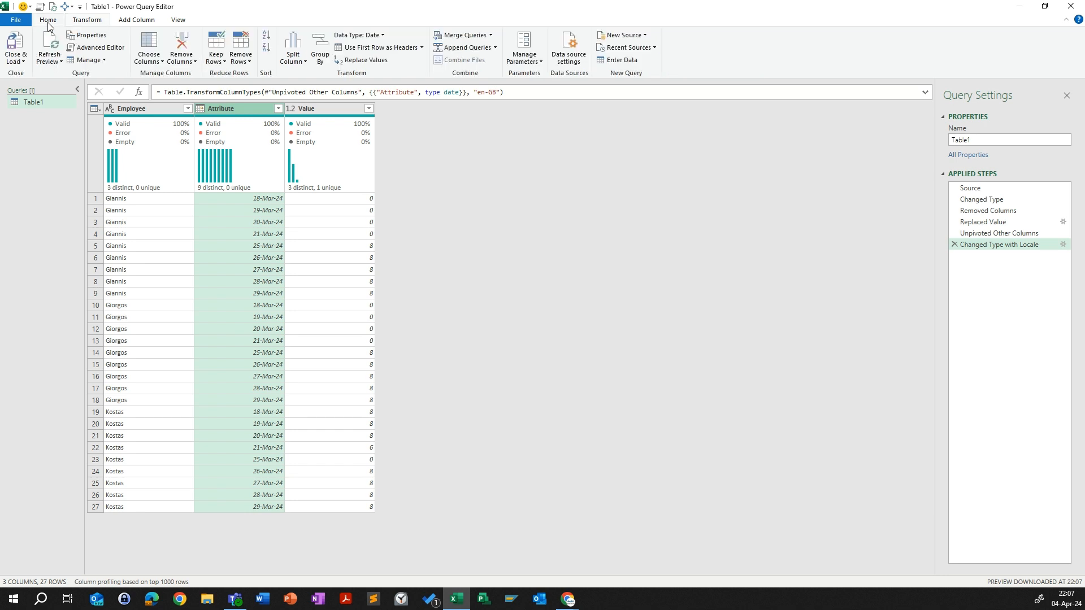
pyautogui.click(25, 62)
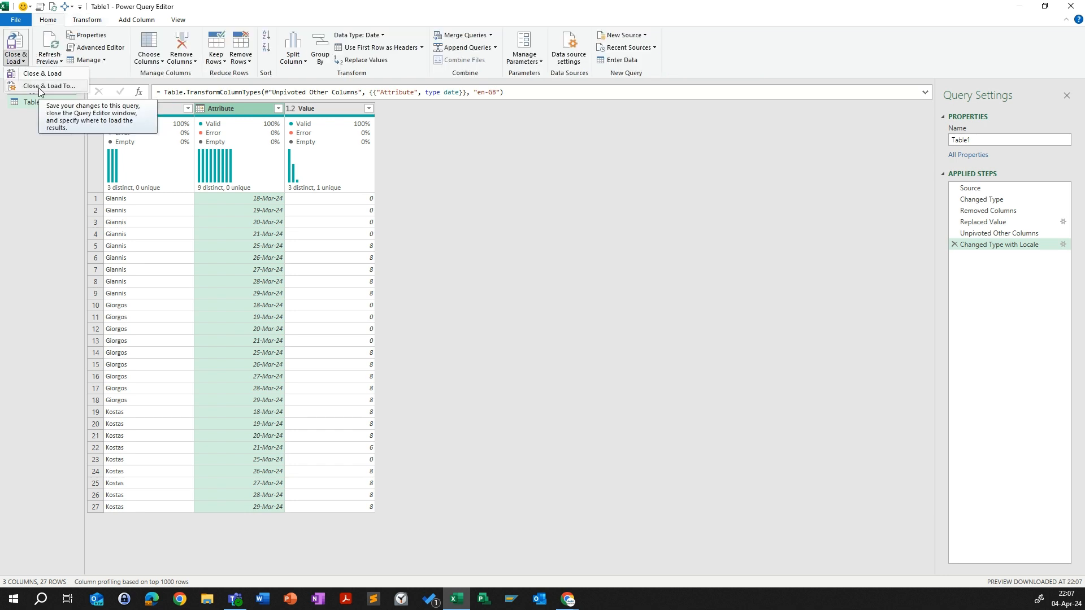
pyautogui.click(39, 87)
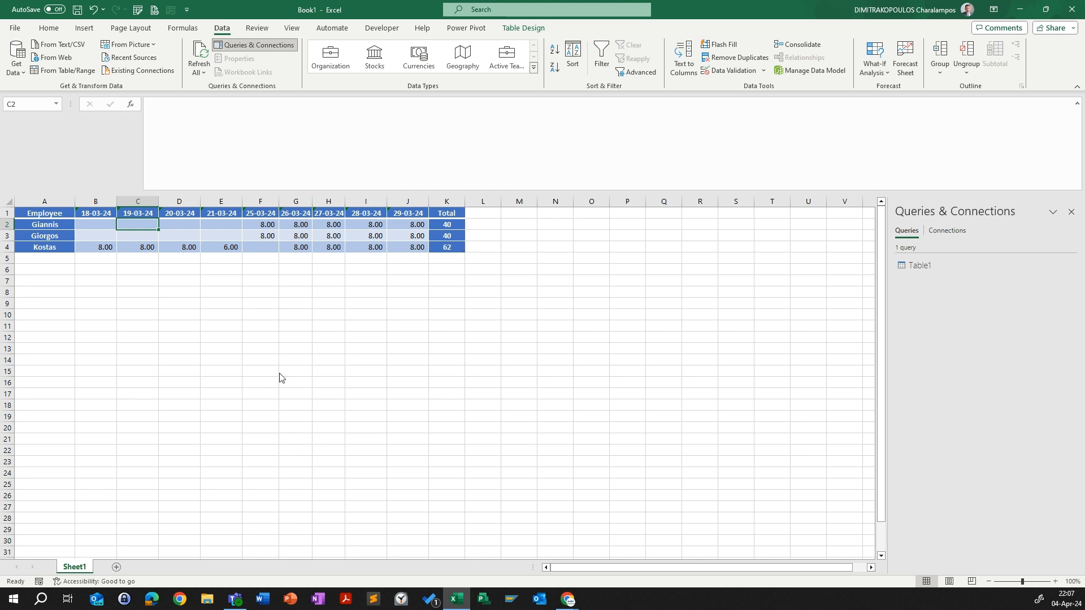
pyautogui.click(711, 339)
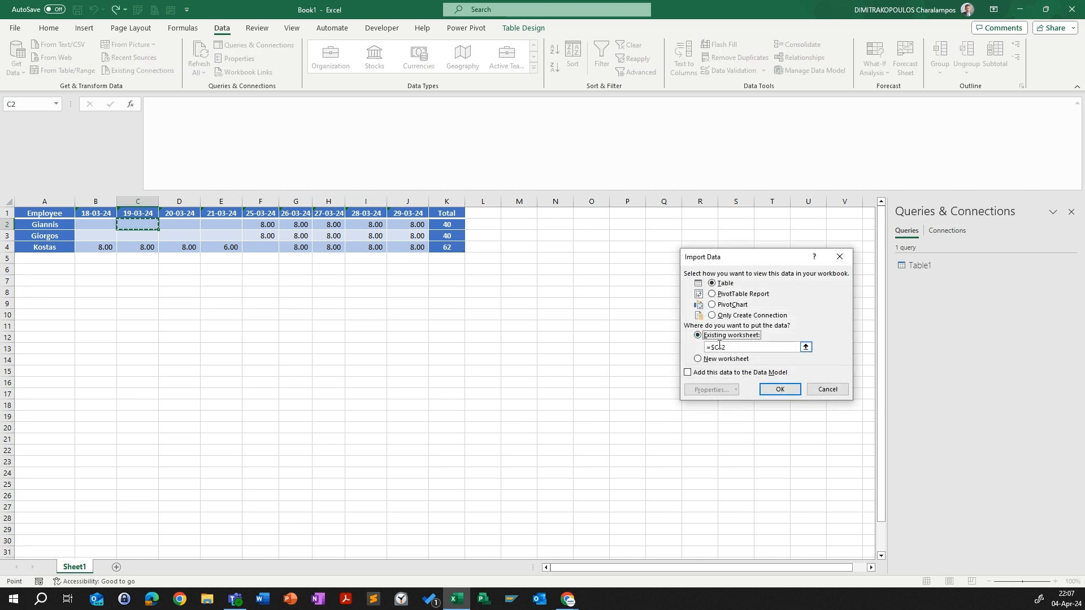
pyautogui.click(52, 284)
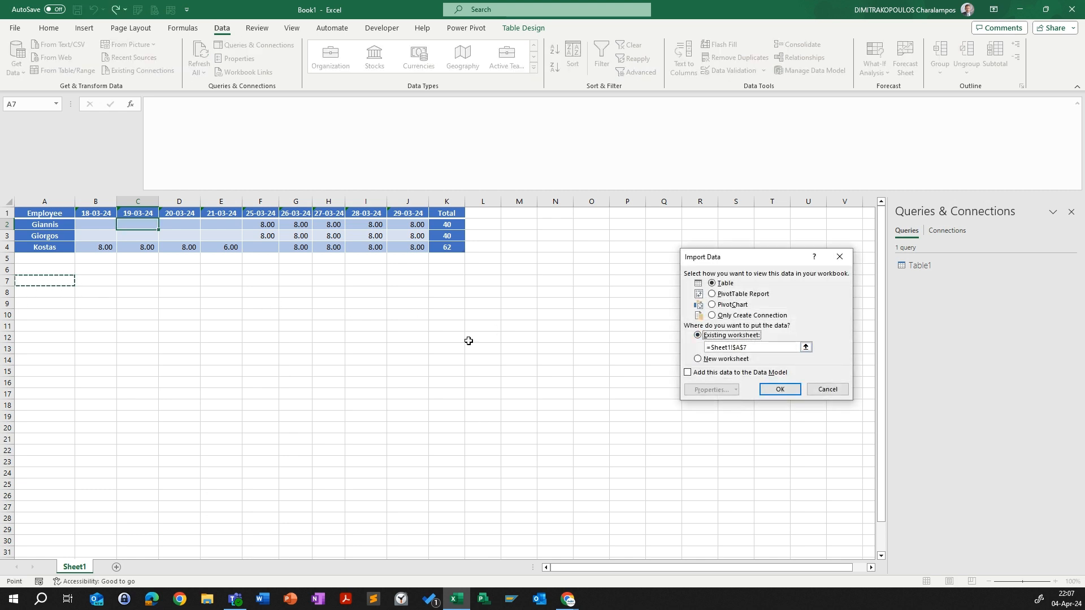
pyautogui.click(779, 390)
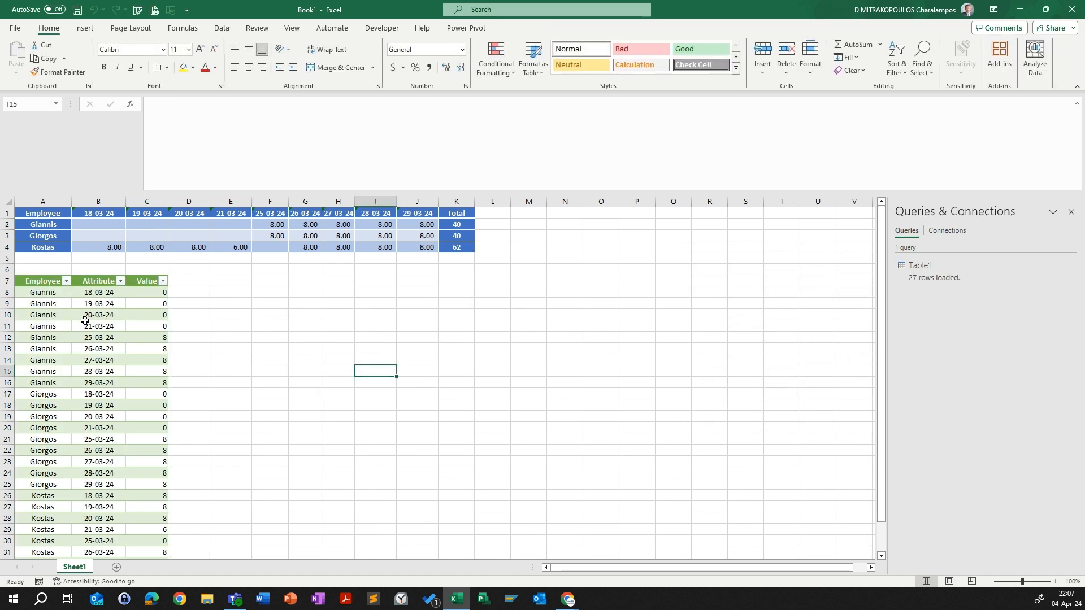
# Step: Review the loaded table's employee, date and hours rows down to the last record
pyautogui.scroll(-5, 87, 319)
pyautogui.scroll(5, 90, 325)
pyautogui.scroll(-3, 92, 327)
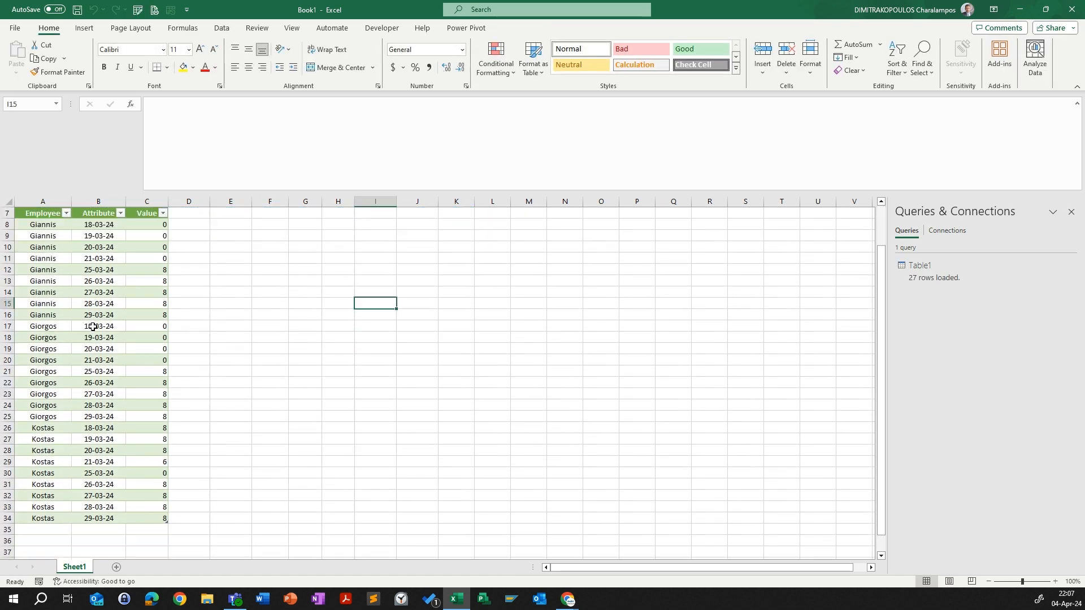
pyautogui.click(158, 496)
pyautogui.scroll(3, 216, 407)
pyautogui.click(99, 360)
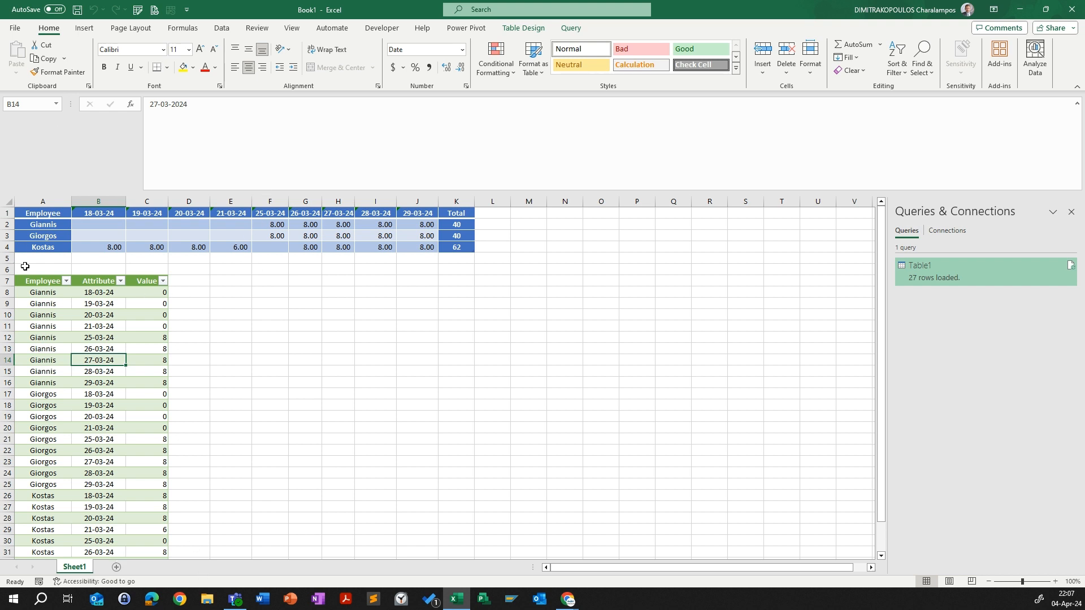
# Step: Start a LET formula in cell E7 and continue it on a new line in the formula bar
pyautogui.click(223, 283)
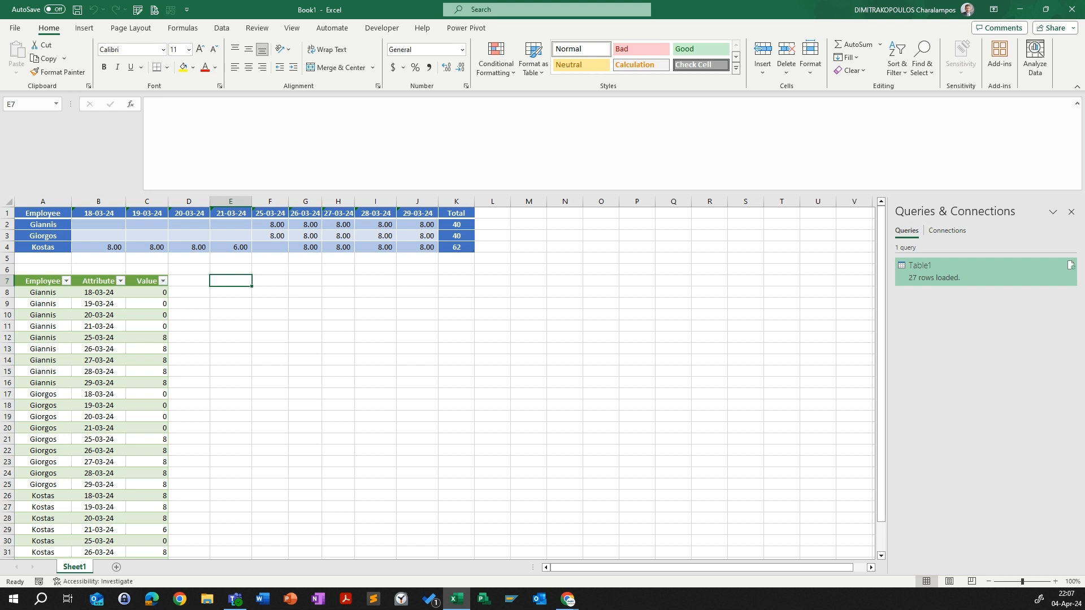
pyautogui.write('=')
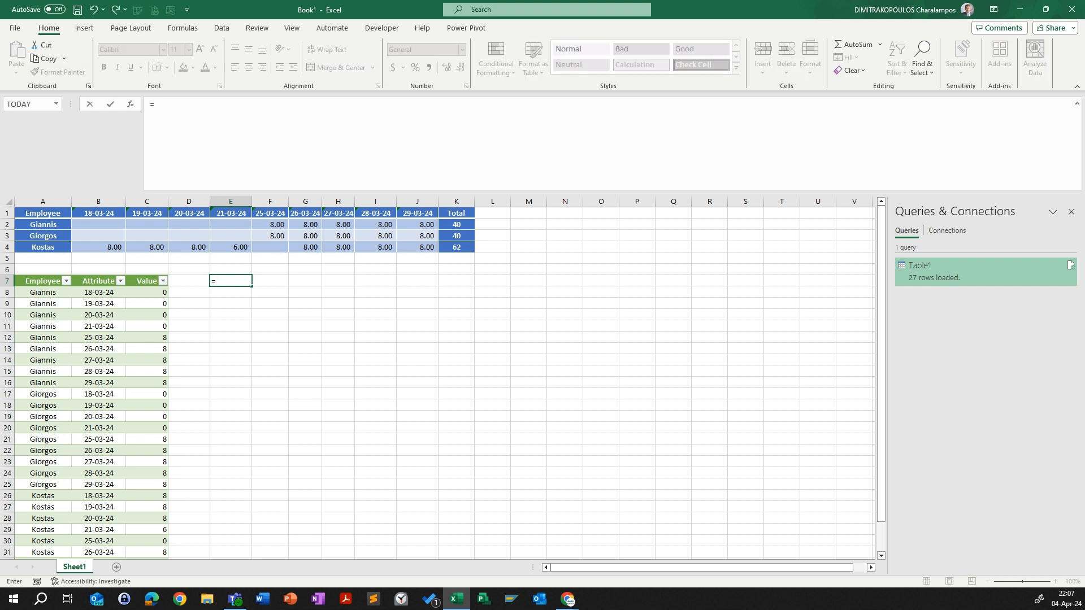
pyautogui.write('L')
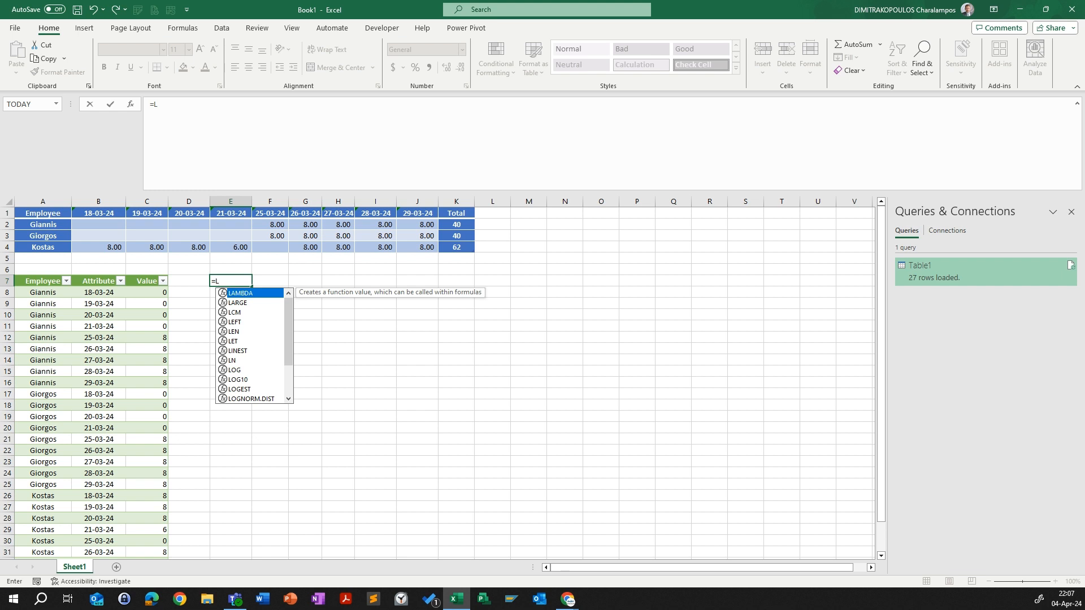
pyautogui.write('et')
pyautogui.press('Tab')
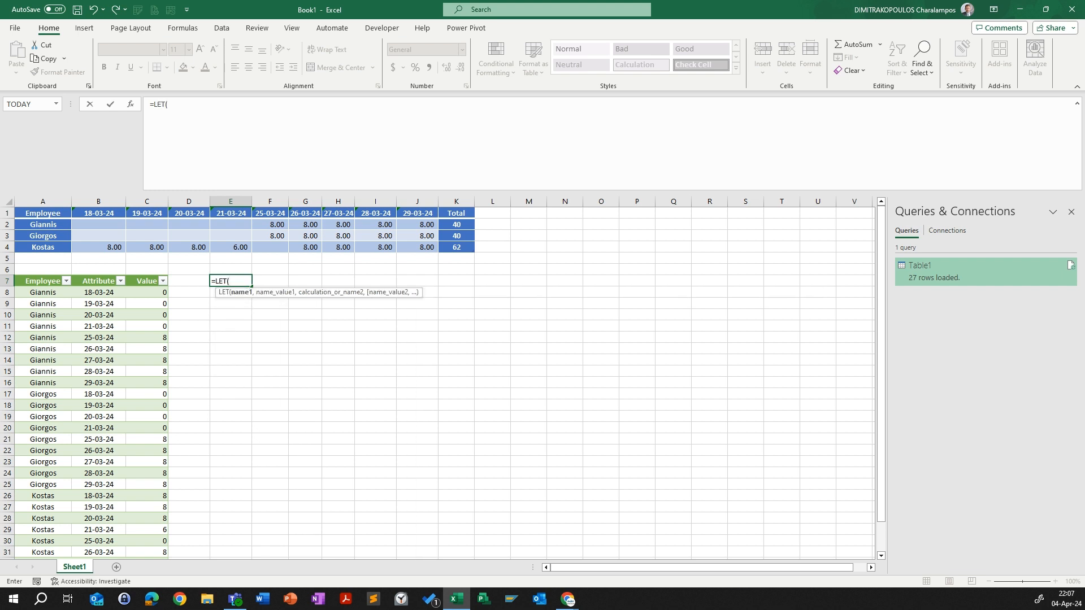
pyautogui.hotkey('alt', 'Return')
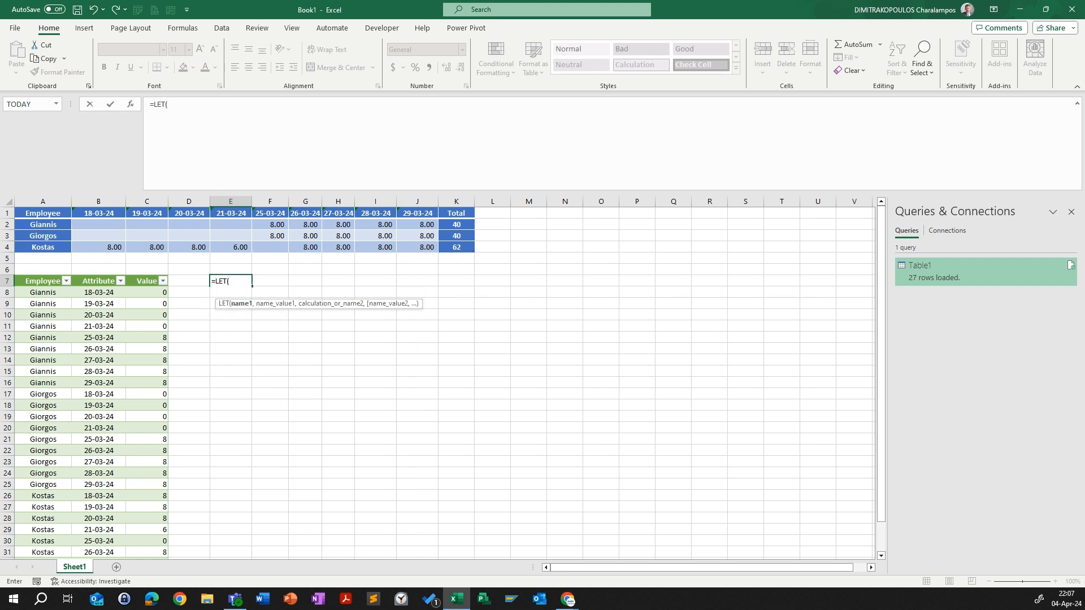
pyautogui.click(161, 126)
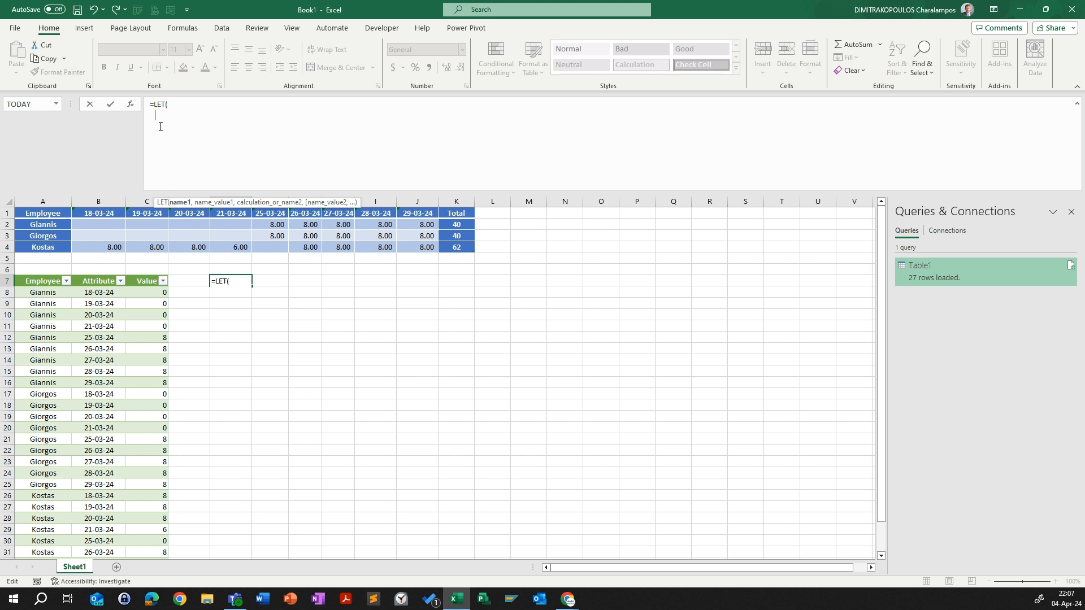
# Step: Define the LET variable name as the Employee column of the timesheet table, Table1[Employee]
pyautogui.write('name,')
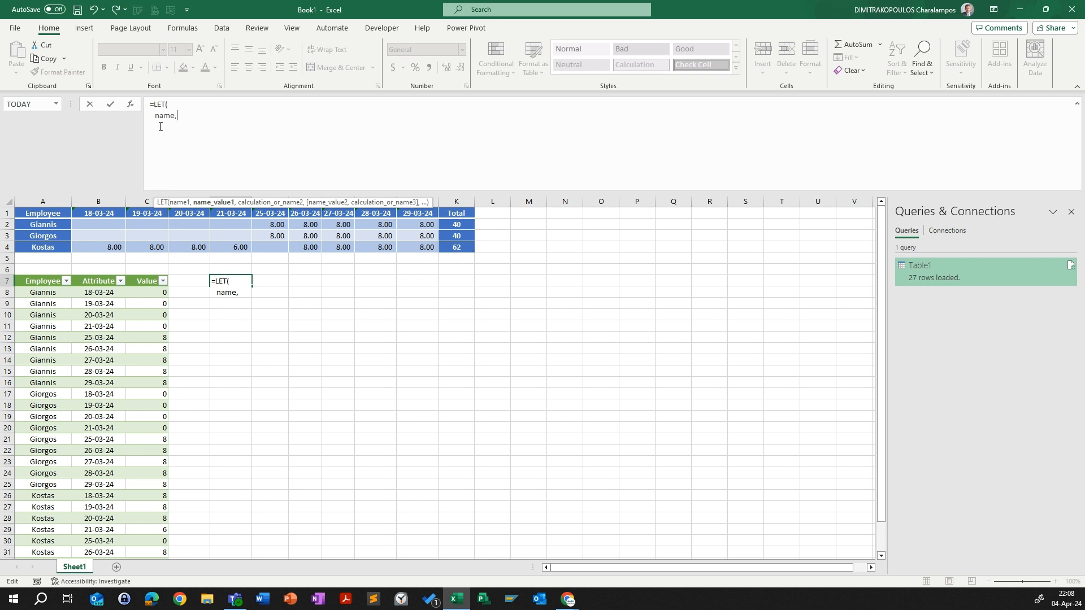
pyautogui.click(47, 208)
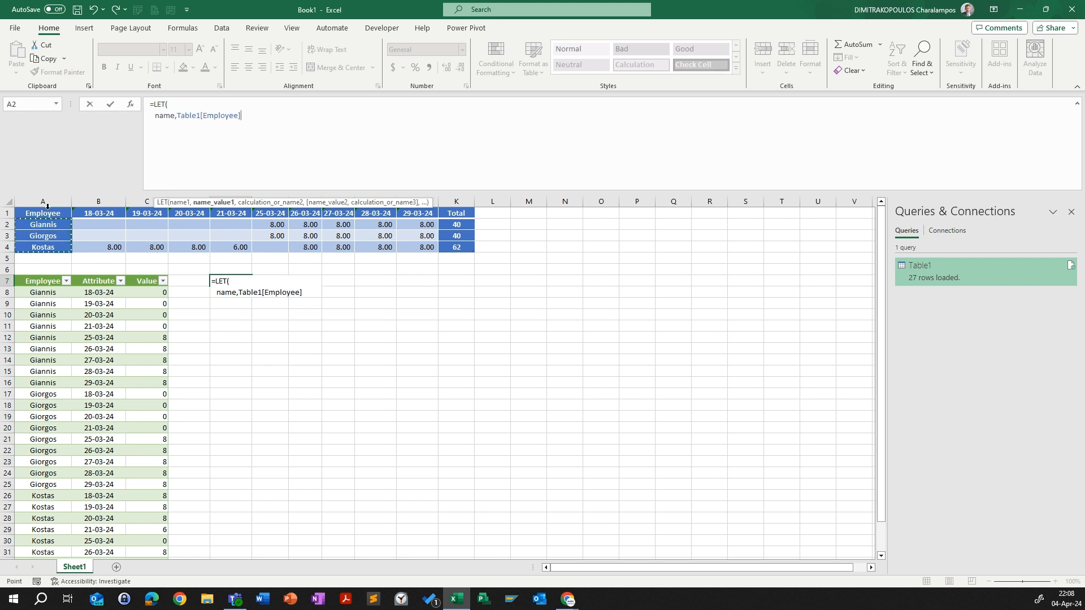
pyautogui.write('m')
pyautogui.press('BackSpace')
pyautogui.write(',')
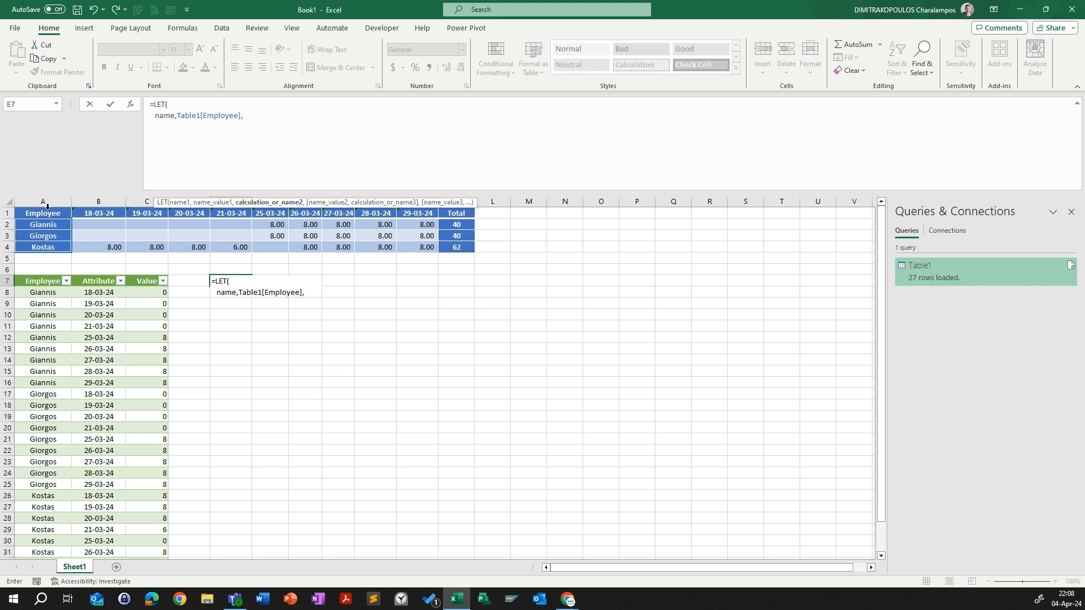
# Step: Add a dates variable on a new line, referencing the timesheet table's header cells from 18-03-24 to 29-03-24
pyautogui.hotkey('alt', 'Return')
pyautogui.write('datesm')
pyautogui.press('BackSpace')
pyautogui.press('BackSpace')
pyautogui.write(',')
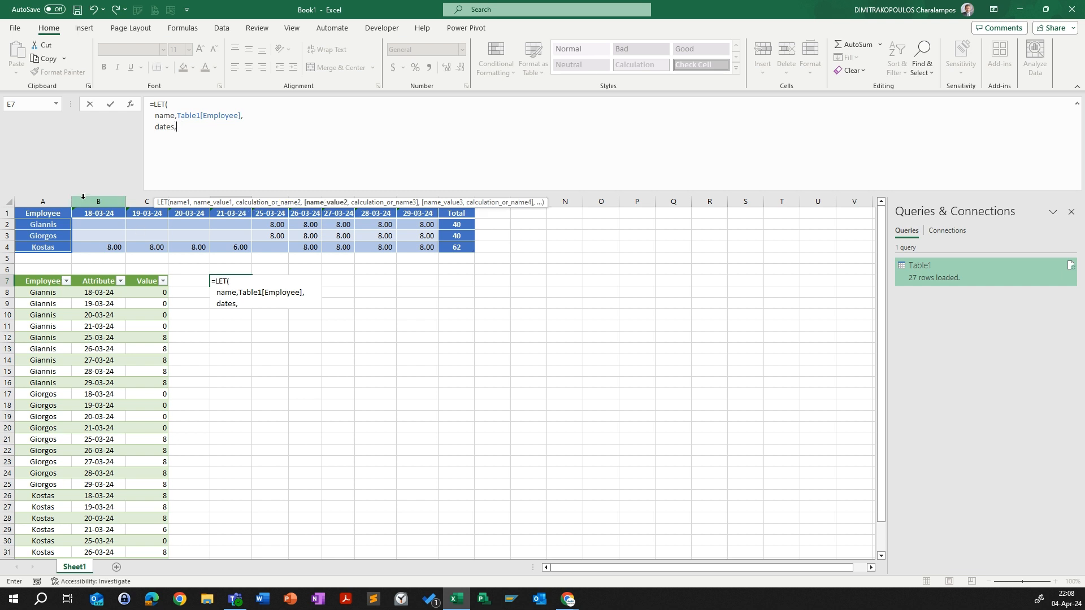
pyautogui.moveTo(90, 213); pyautogui.dragTo(419, 213)
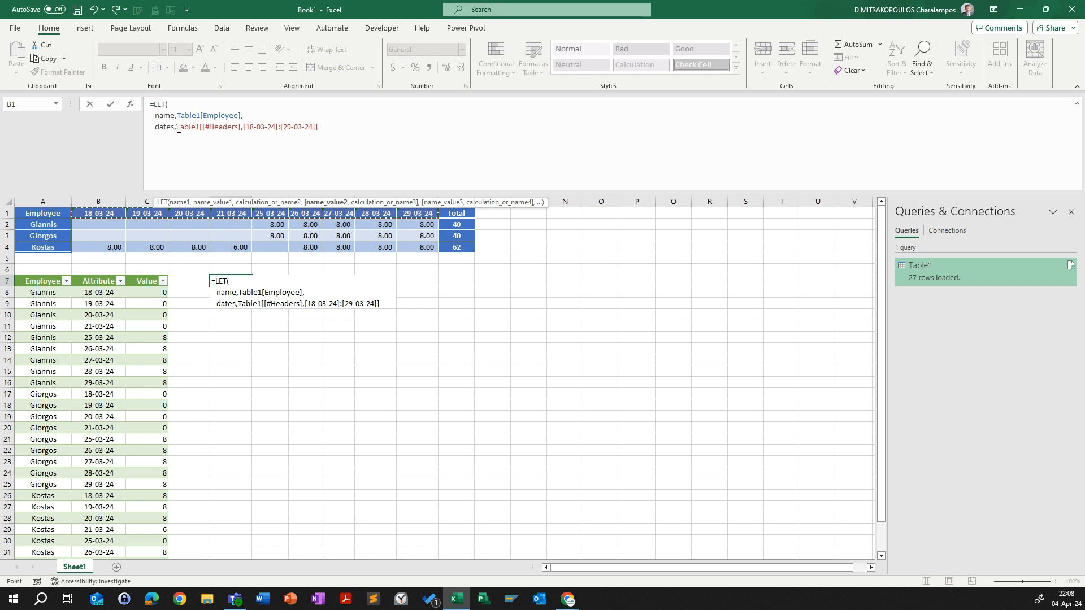
# Step: Replace the reference in the dates variable with the table's whole header row, Table1[#Headers]
pyautogui.moveTo(176, 127); pyautogui.dragTo(290, 130)
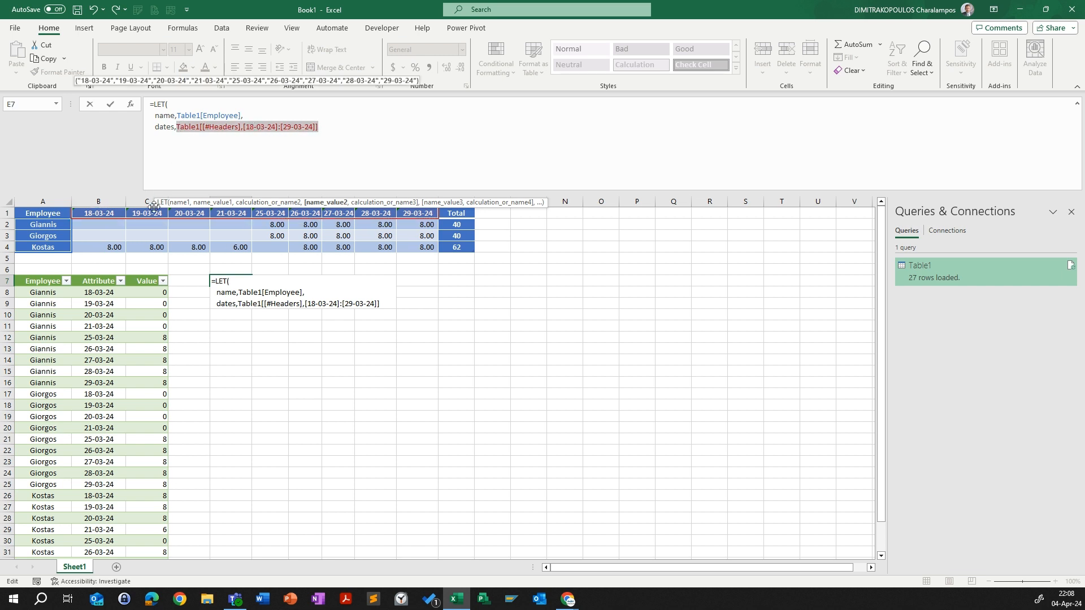
pyautogui.write('tes,Tab')
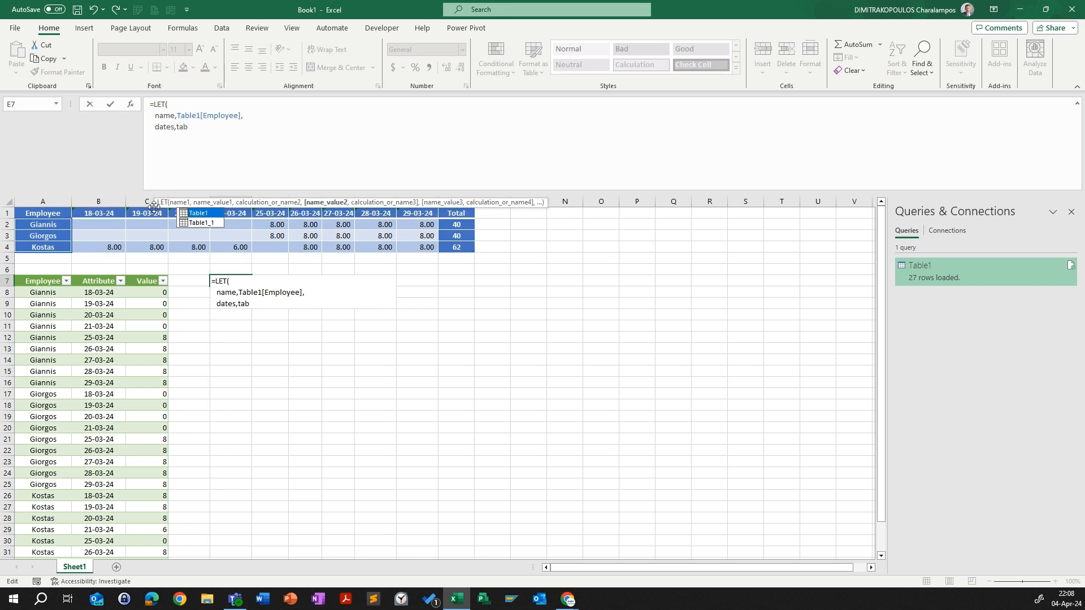
pyautogui.write('l')
pyautogui.press('Tab')
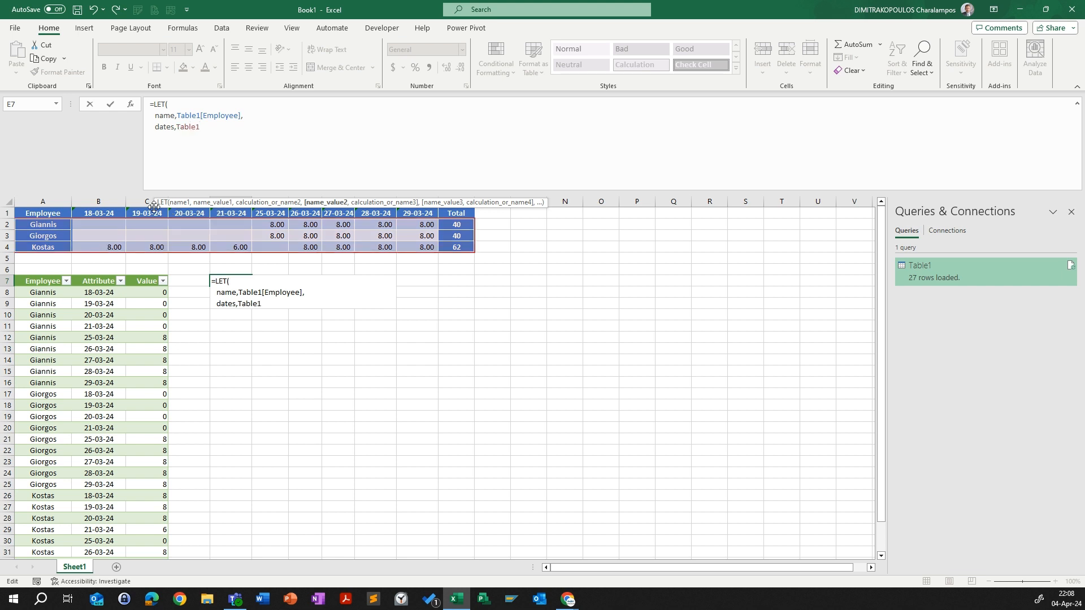
pyautogui.write('[')
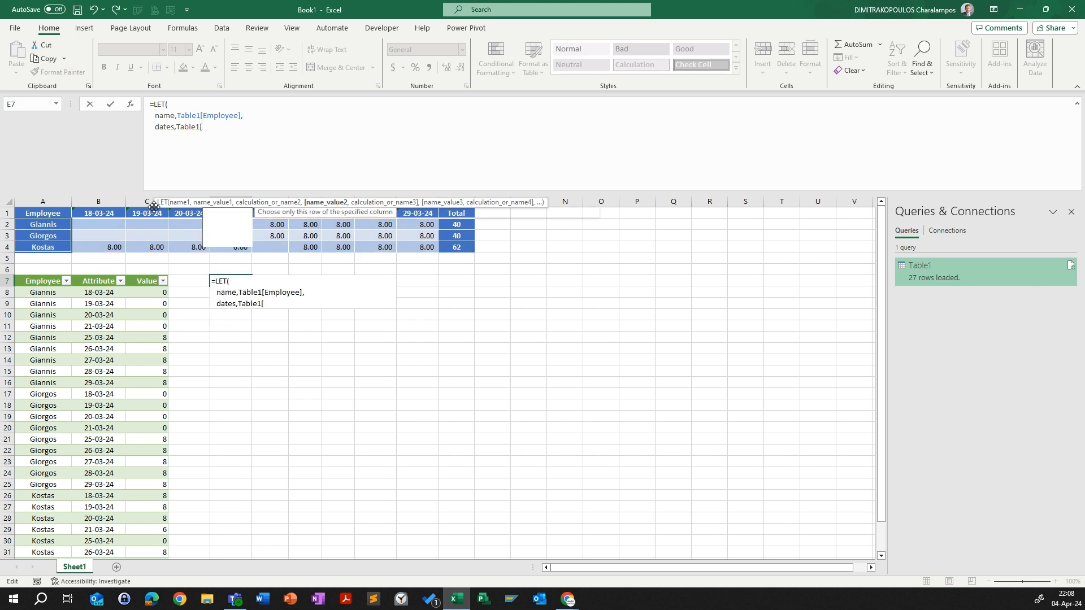
pyautogui.write('#h')
pyautogui.press('Tab')
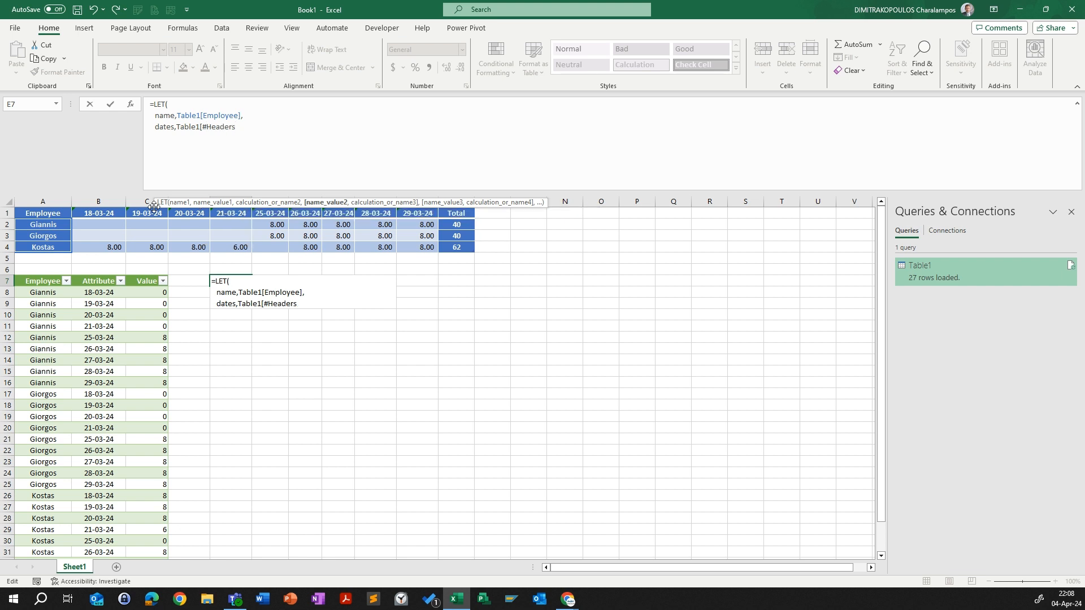
pyautogui.write(']')
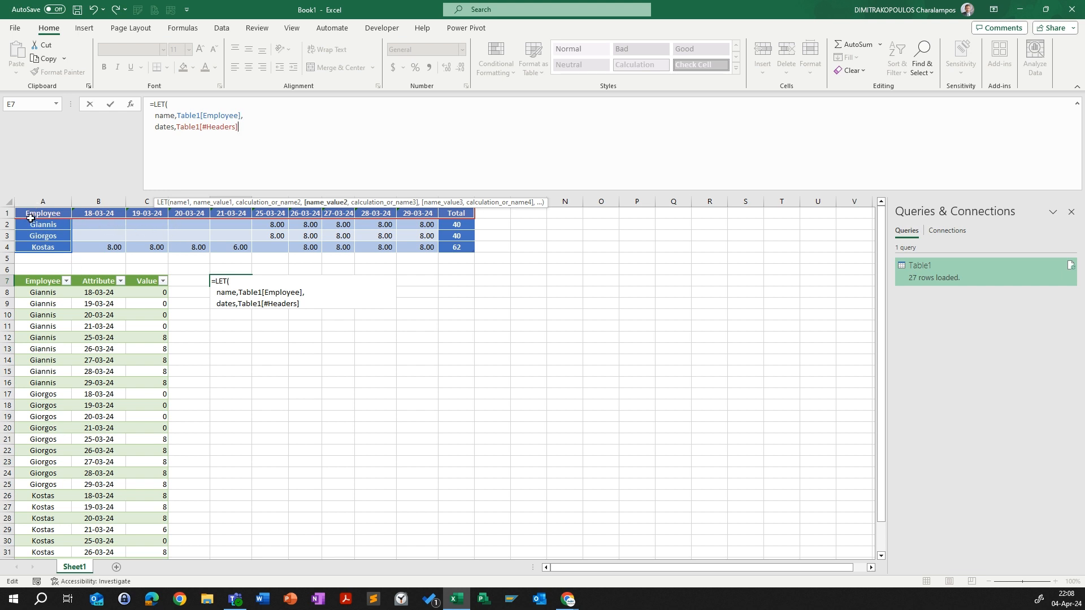
# Step: Wrap the Table1[#Headers] reference in the dates variable in a DROP function
pyautogui.click(177, 128)
pyautogui.write('S')
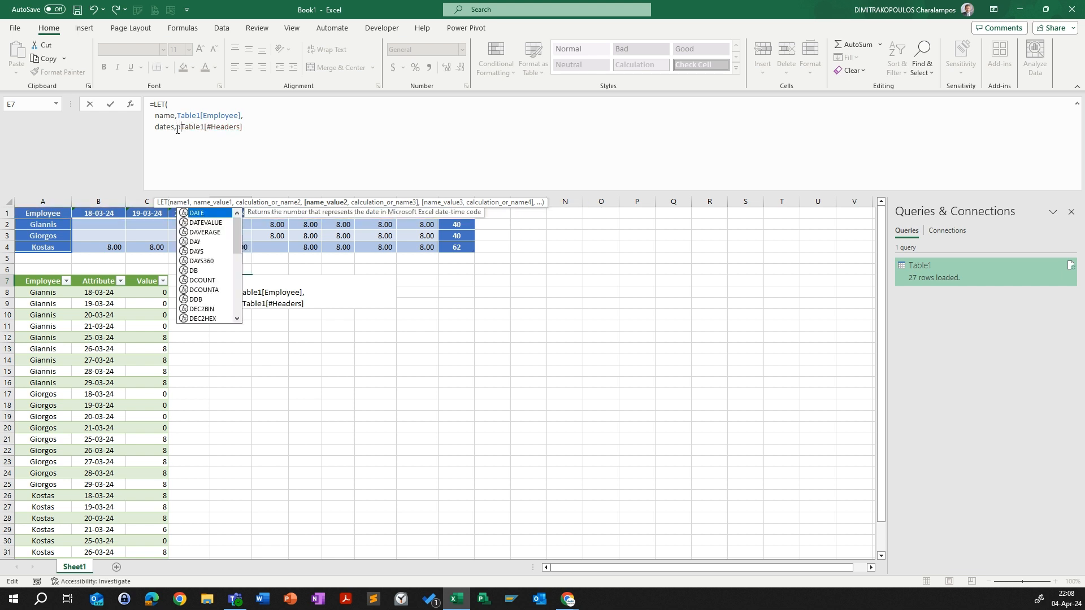
pyautogui.press('BackSpace')
pyautogui.write('drop')
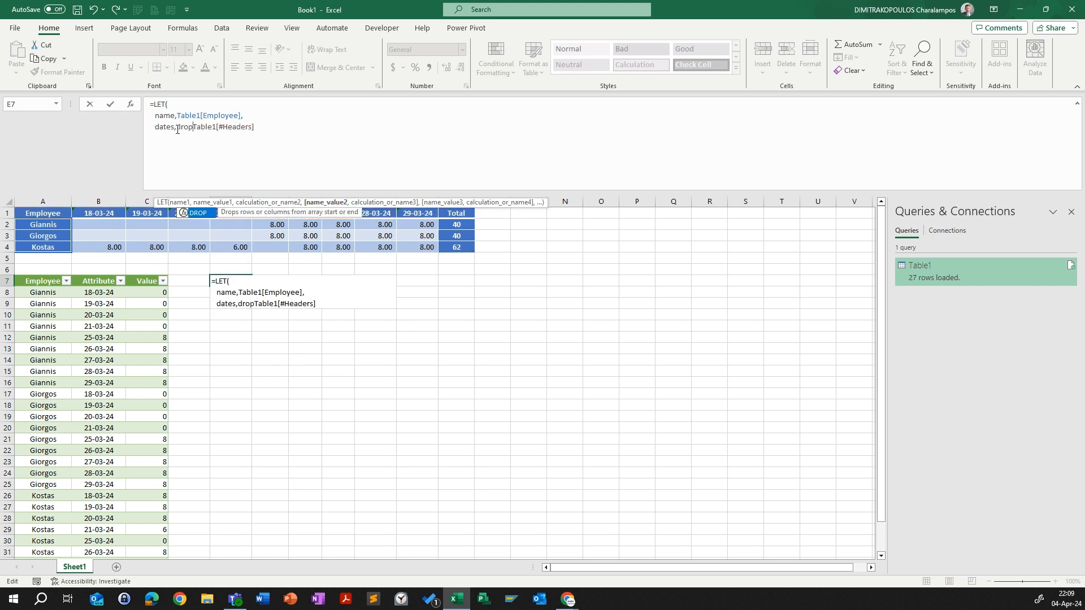
pyautogui.write('(')
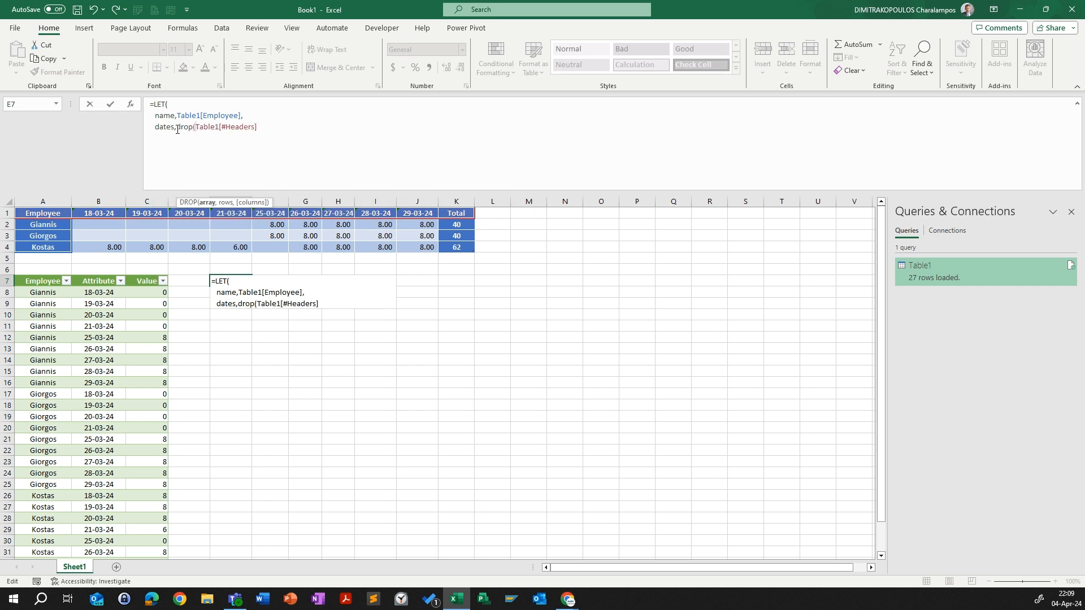
# Step: Nest a second DROP function inside the first, directly in front of Table1[#Headers]
pyautogui.write('sTable1[#He')
pyautogui.press('BackSpace')
pyautogui.press('BackSpace')
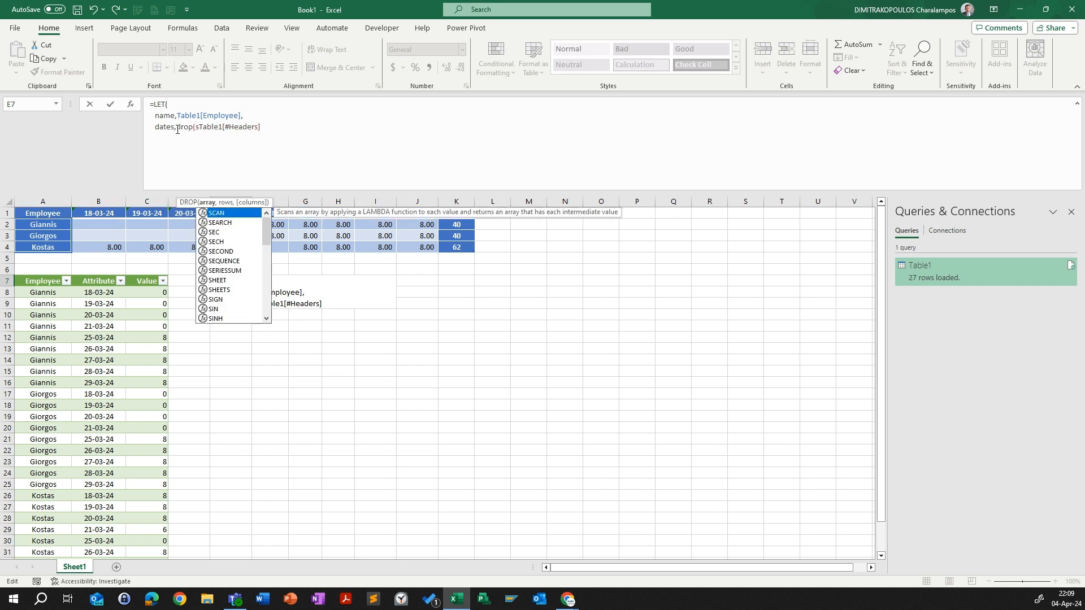
pyautogui.press('Down')
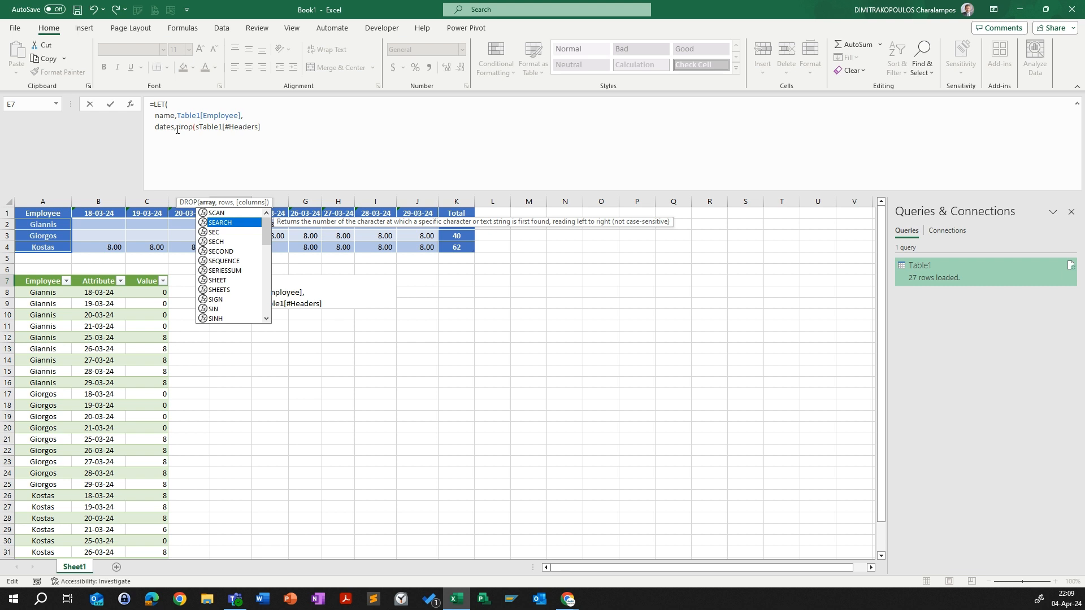
pyautogui.press('BackSpace')
pyautogui.press('BackSpace')
pyautogui.write('(')
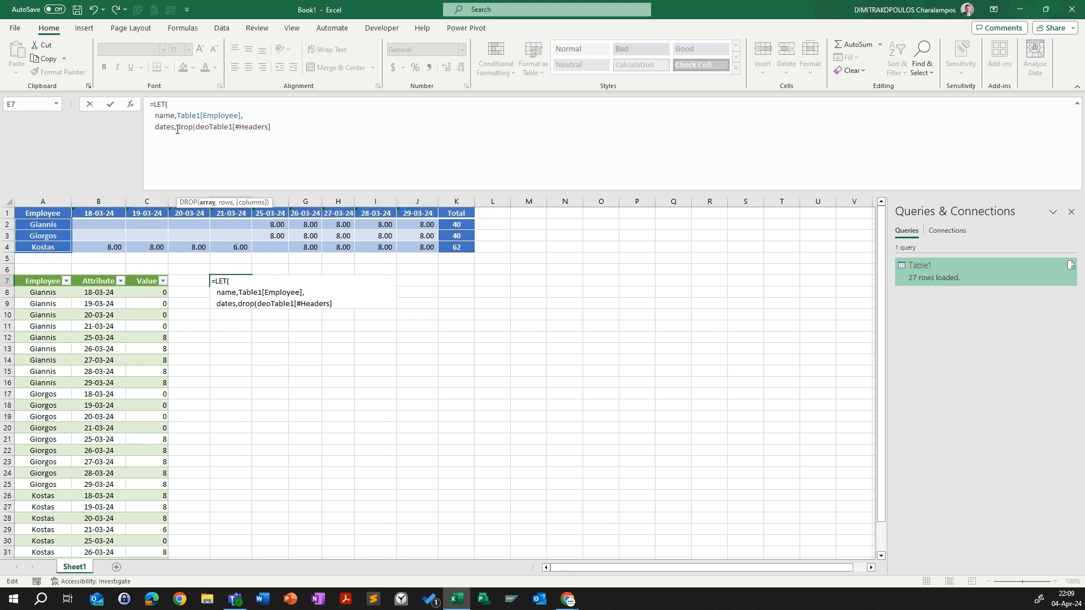
pyautogui.write('dr')
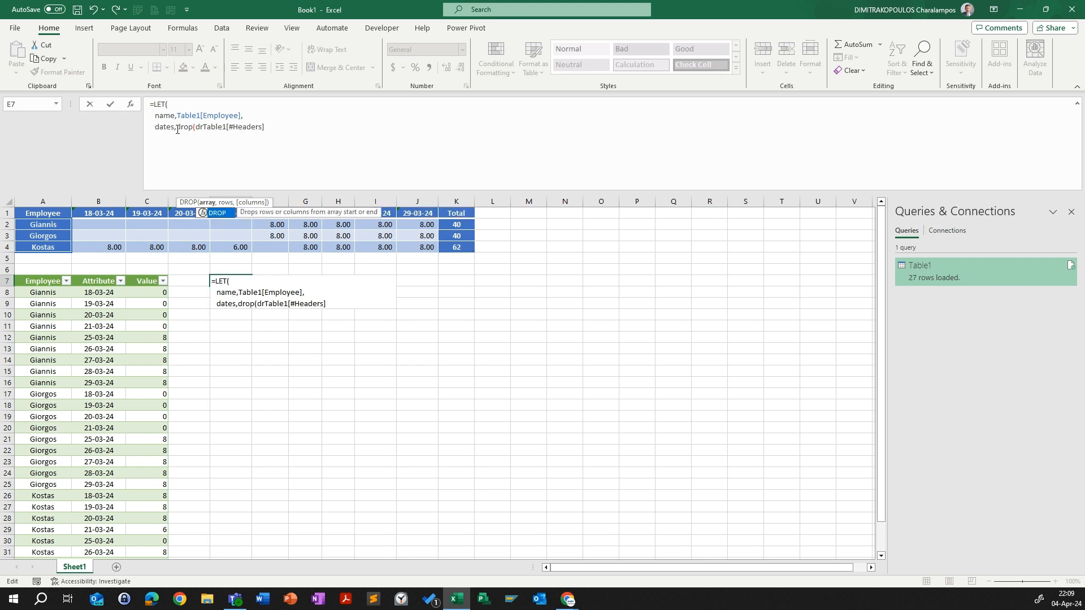
pyautogui.press('Tab')
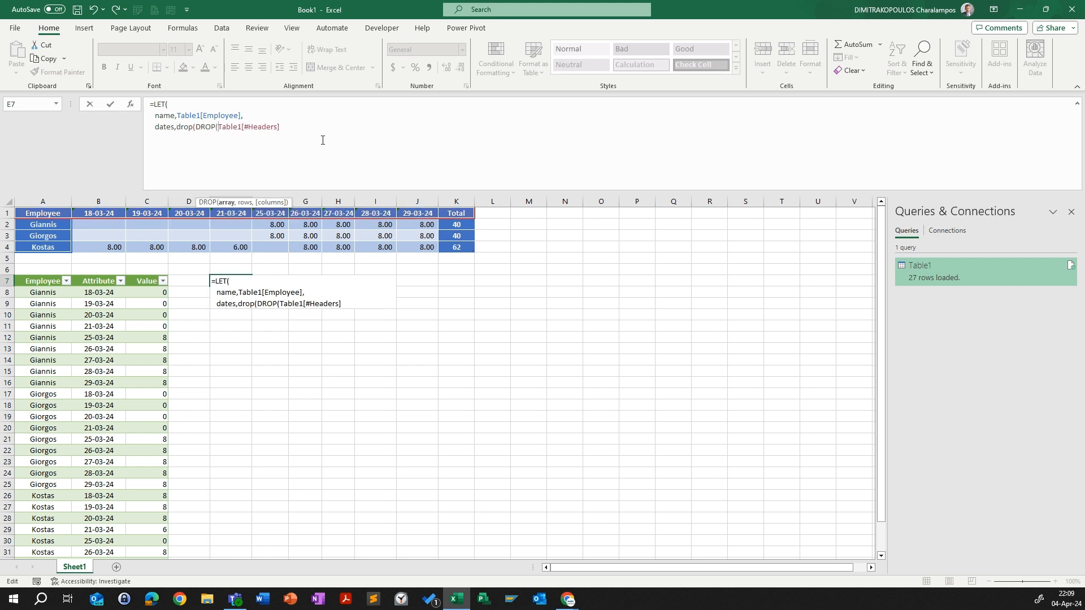
# Step: Complete the dates variable as drop(DROP(Table1[#Headers],,1),-1), ending it with a comma
pyautogui.click(302, 129)
pyautogui.write(',,1),,')
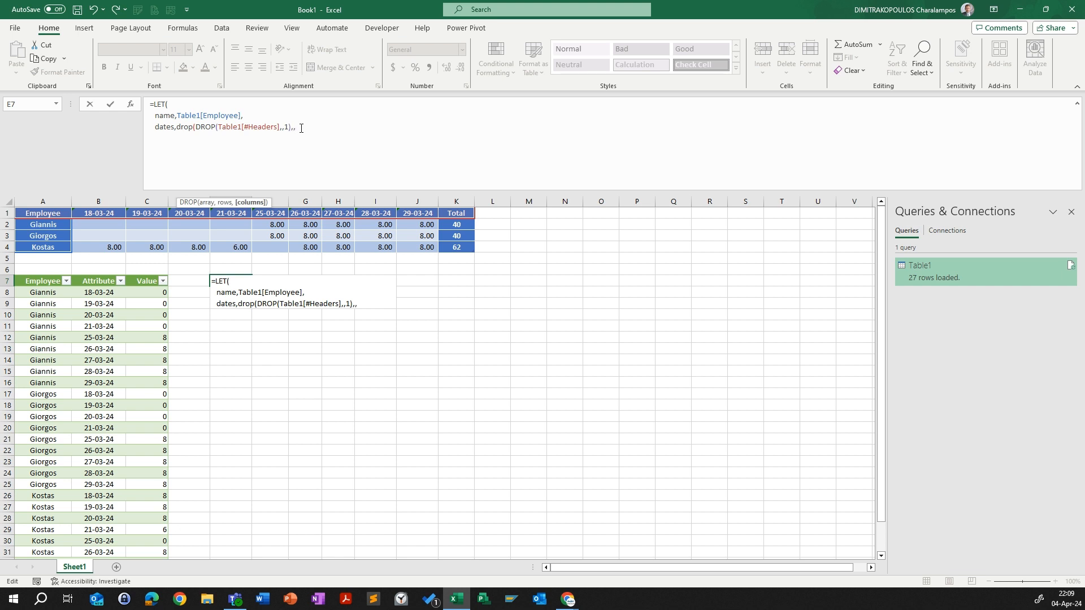
pyautogui.press('BackSpace')
pyautogui.write('m')
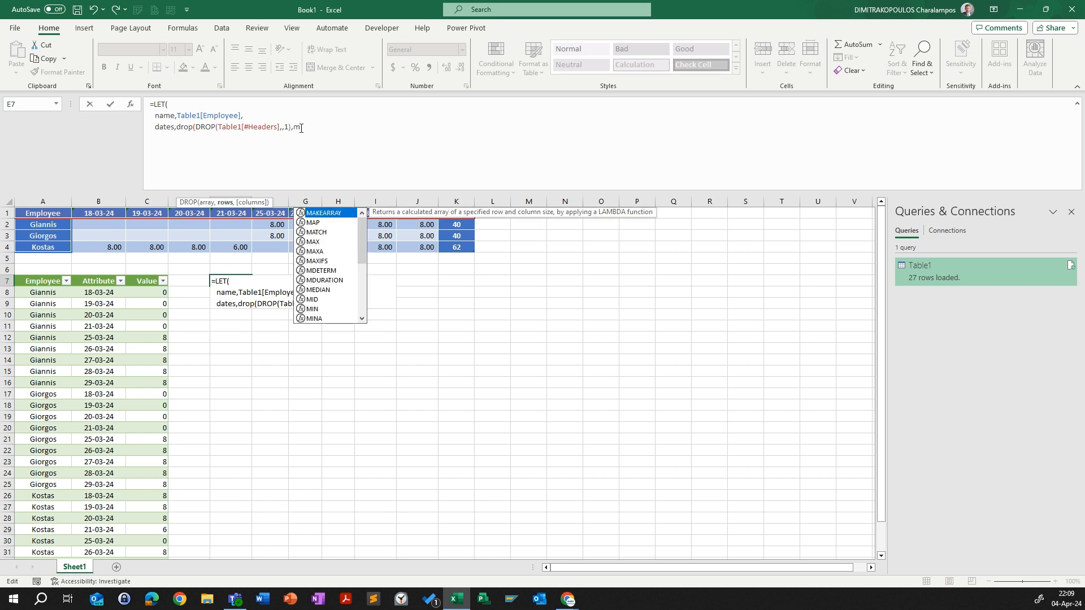
pyautogui.press('BackSpace')
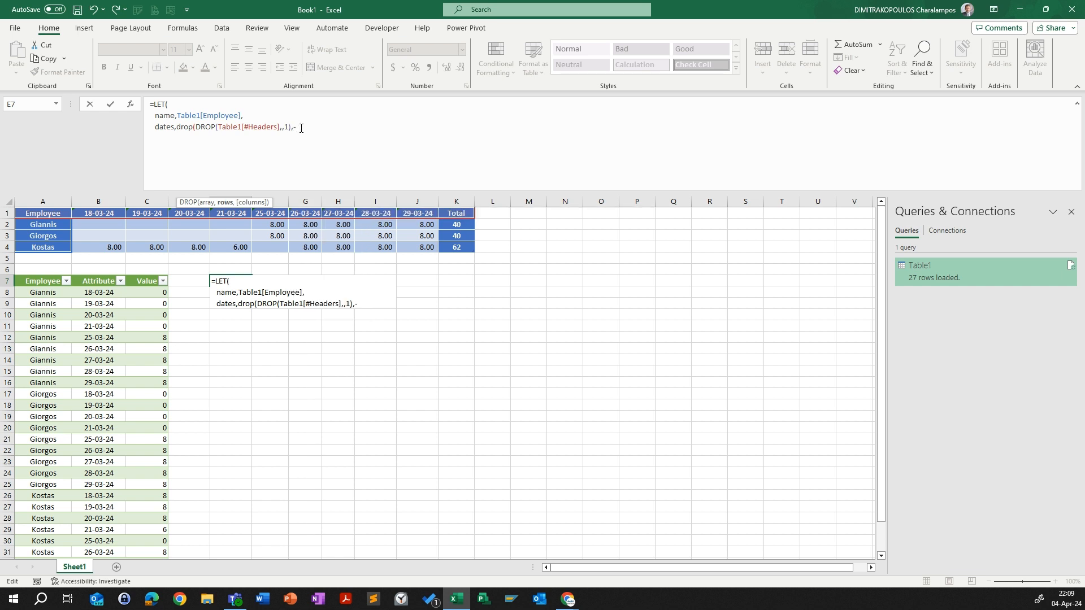
pyautogui.write('-1)')
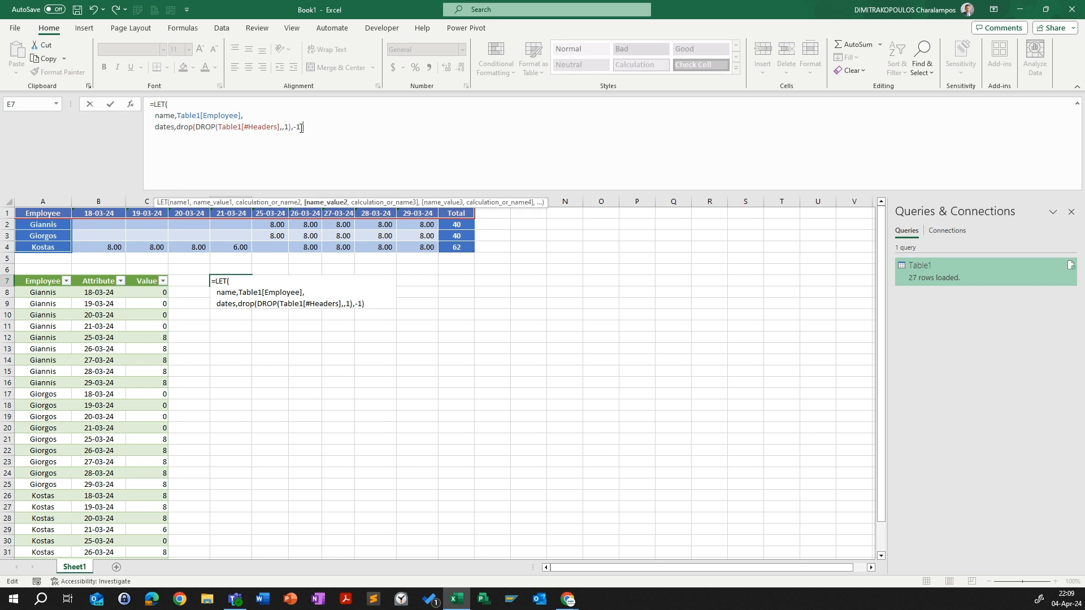
pyautogui.write(',')
# Step: Add a data variable on a new line, referencing the timesheet's hours in columns 18-03-24 to 29-03-24
pyautogui.hotkey('alt', 'Return')
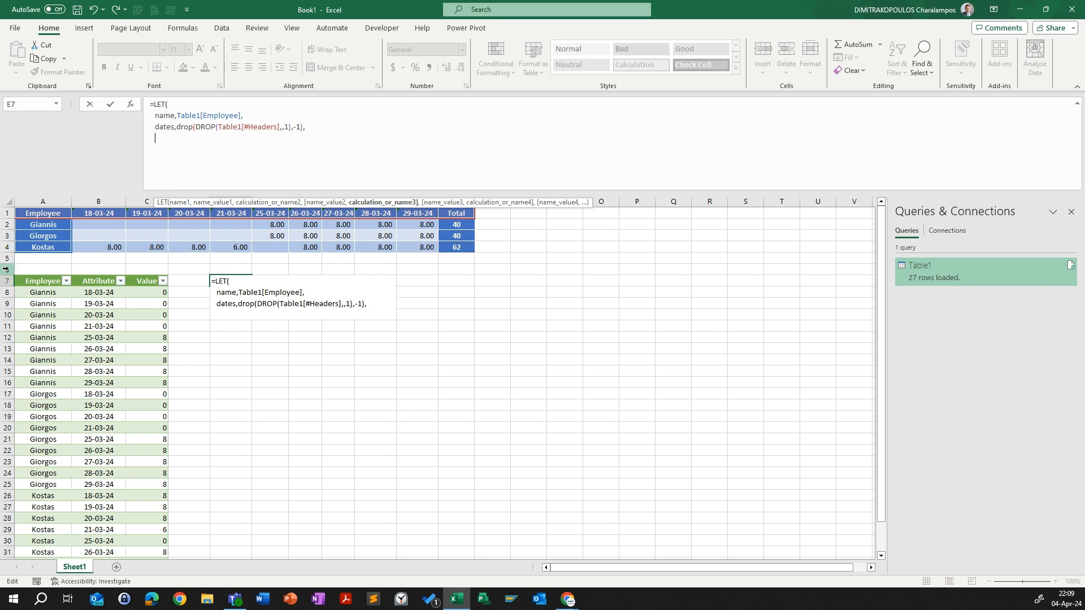
pyautogui.write('data,')
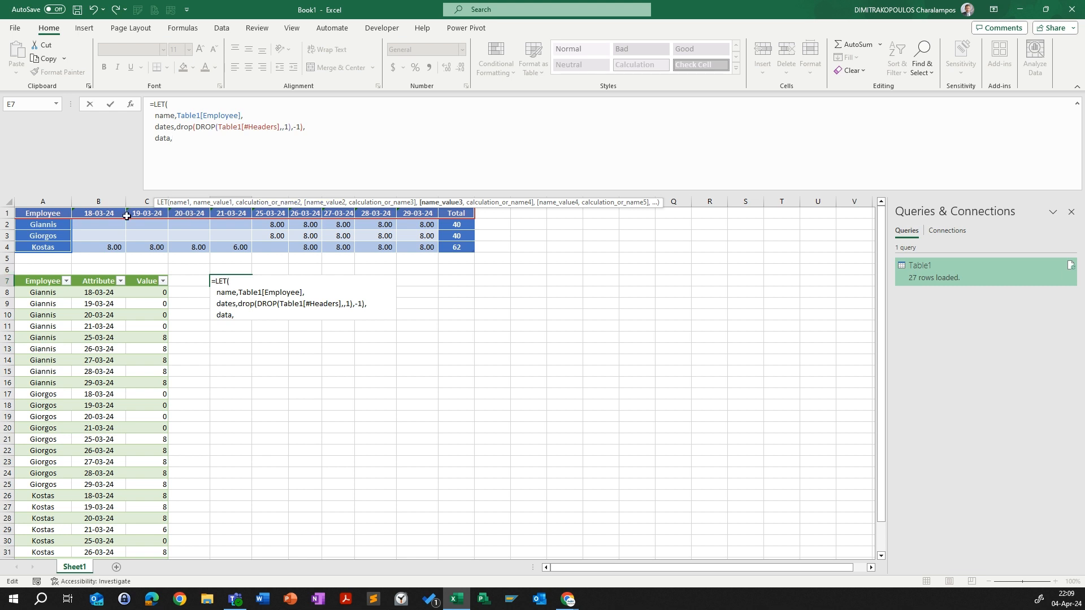
pyautogui.moveTo(109, 225); pyautogui.dragTo(421, 249)
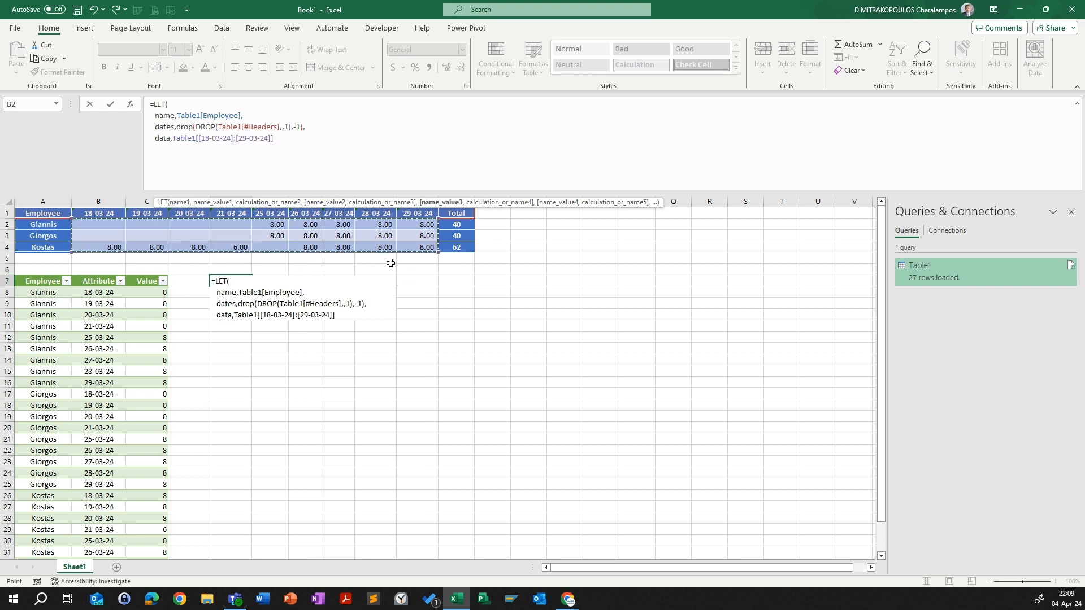
# Step: Replace the reference in the data variable with a copy of the dates expression, drop(DROP(Table1[#Headers],,1),-1)
pyautogui.moveTo(273, 139); pyautogui.dragTo(304, 125)
pyautogui.press('BackSpace')
pyautogui.rightClick(290, 127)
pyautogui.click(313, 149)
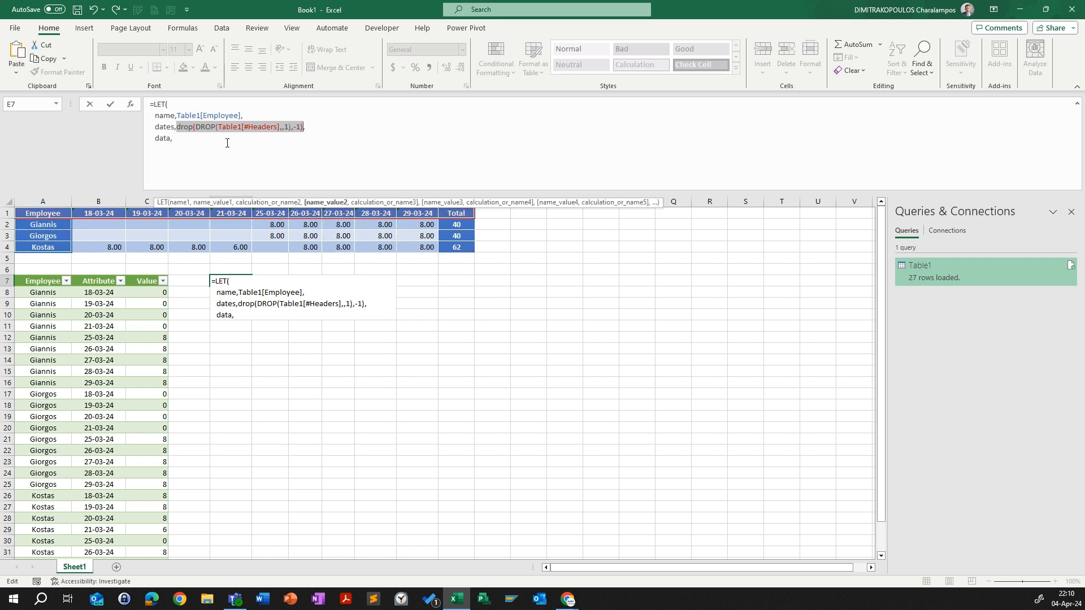
pyautogui.click(228, 139)
pyautogui.rightClick(228, 139)
pyautogui.click(235, 162)
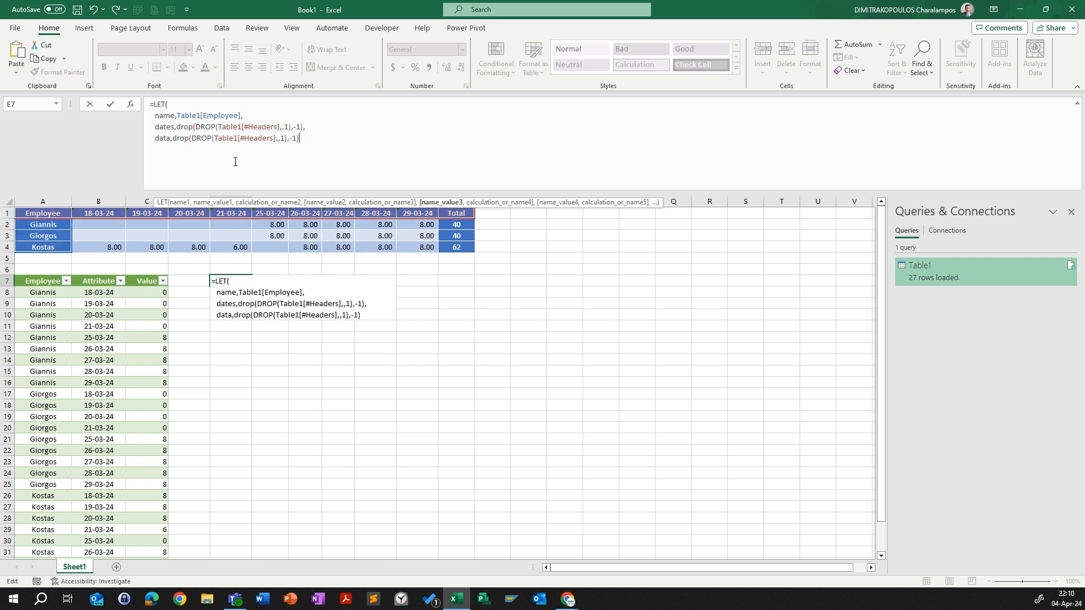
# Step: Change the data expression's source to the whole table, making it drop(DROP(Table1,,1),-1), and end it with a comma
pyautogui.moveTo(237, 139); pyautogui.dragTo(275, 142)
pyautogui.press('BackSpace')
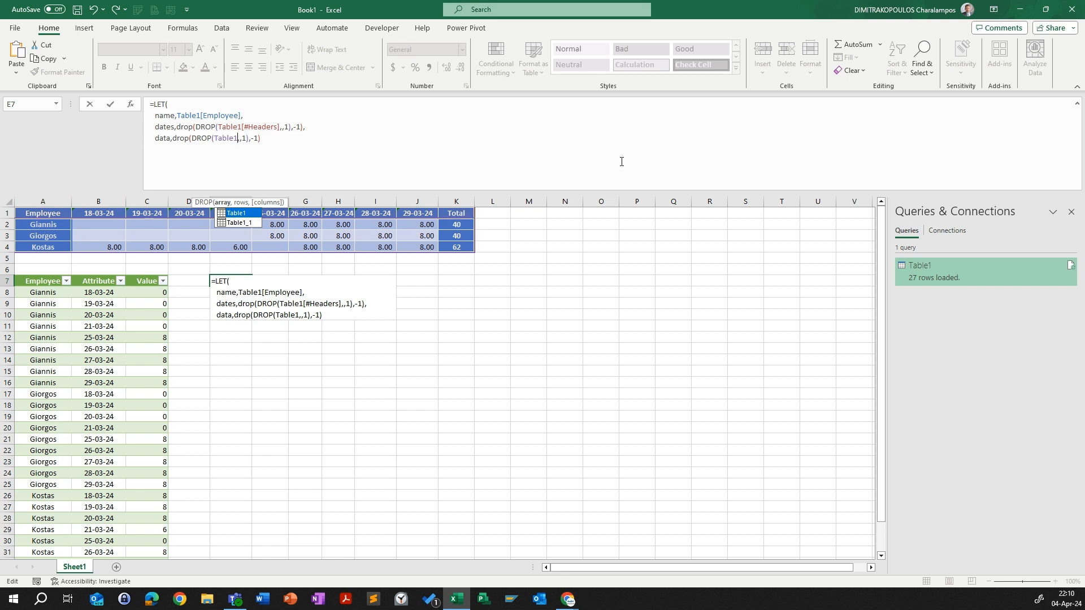
pyautogui.click(277, 126)
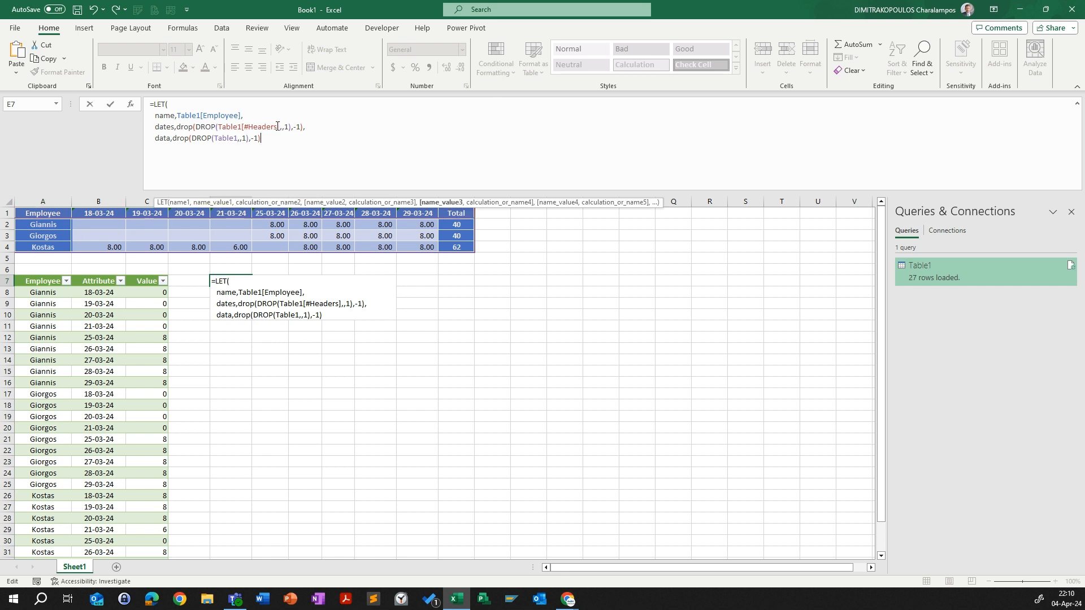
pyautogui.write(',')
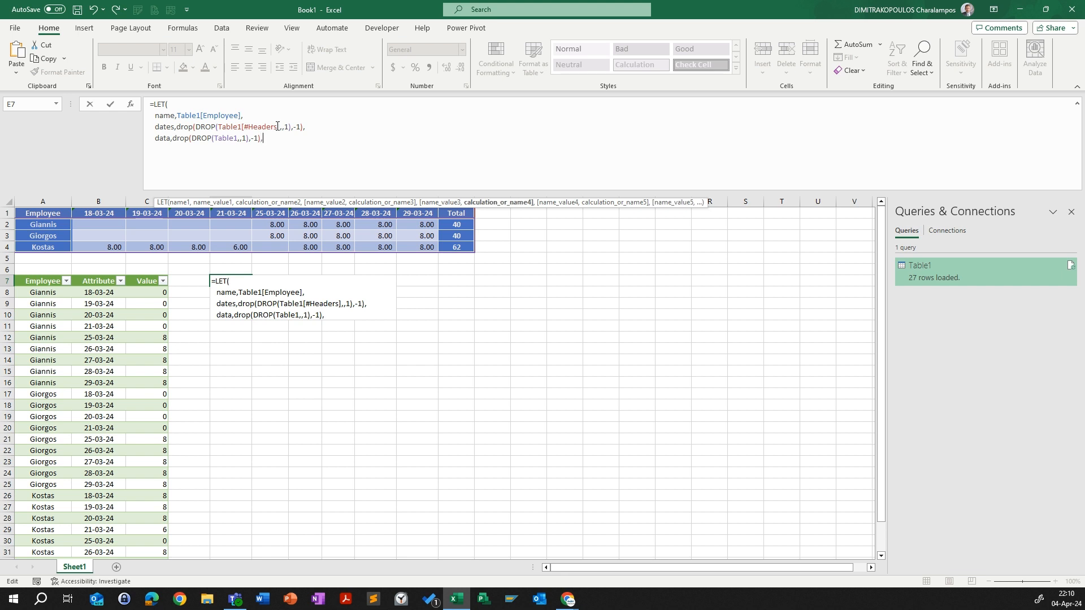
# Step: Start an HSTACK function on a new line as the LET formula's calculation
pyautogui.hotkey('alt', 'Return')
pyautogui.write('h')
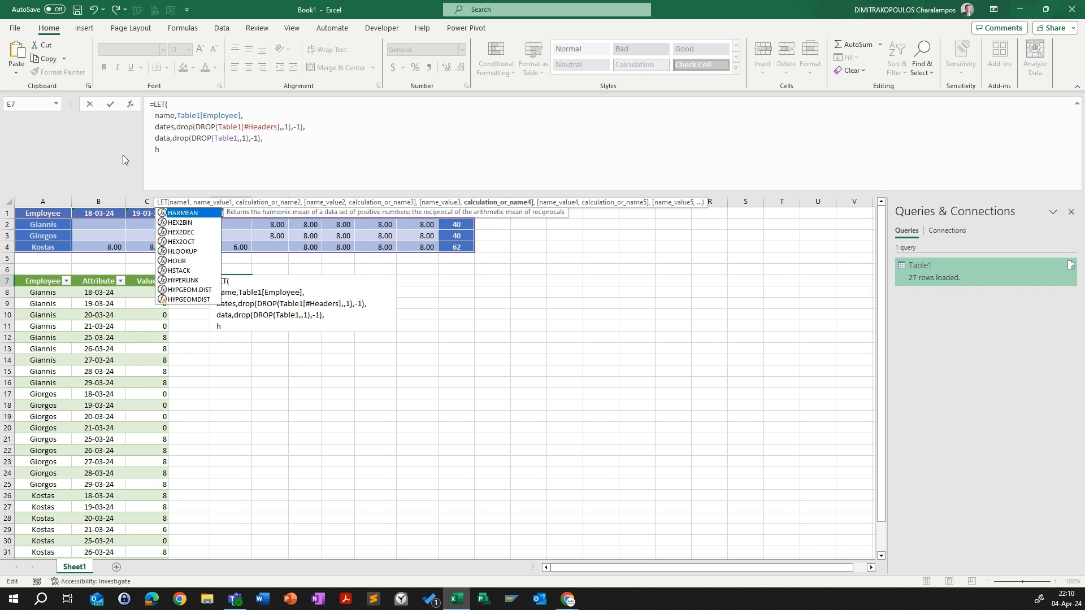
pyautogui.write('s')
pyautogui.press('Tab')
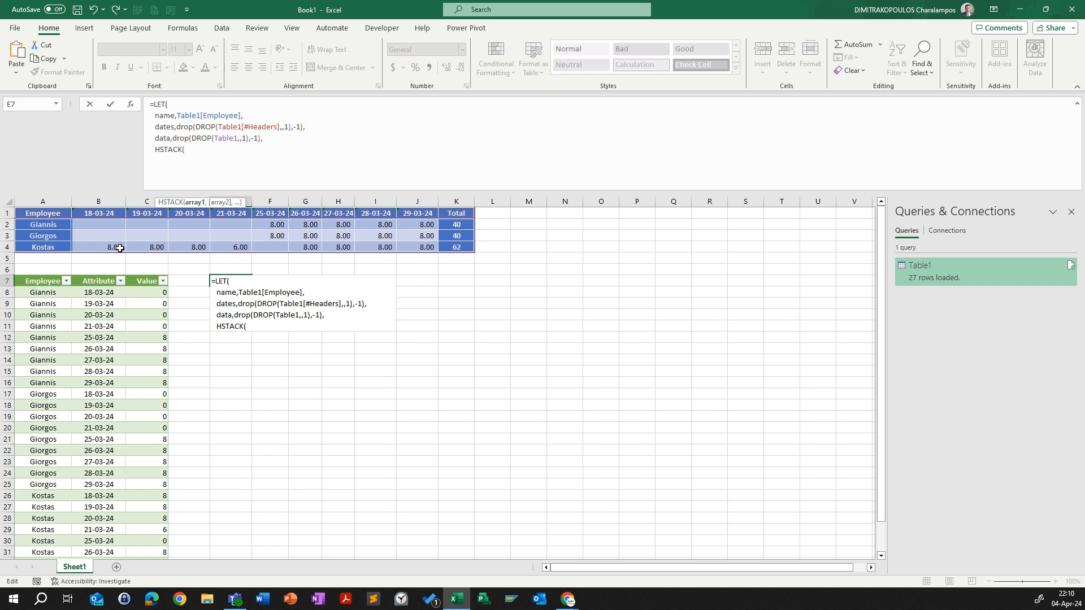
# Step: Enter TOCOL(ifs(--dates,name)) as the first HSTACK array to repeat the employee for each date
pyautogui.write('tocol')
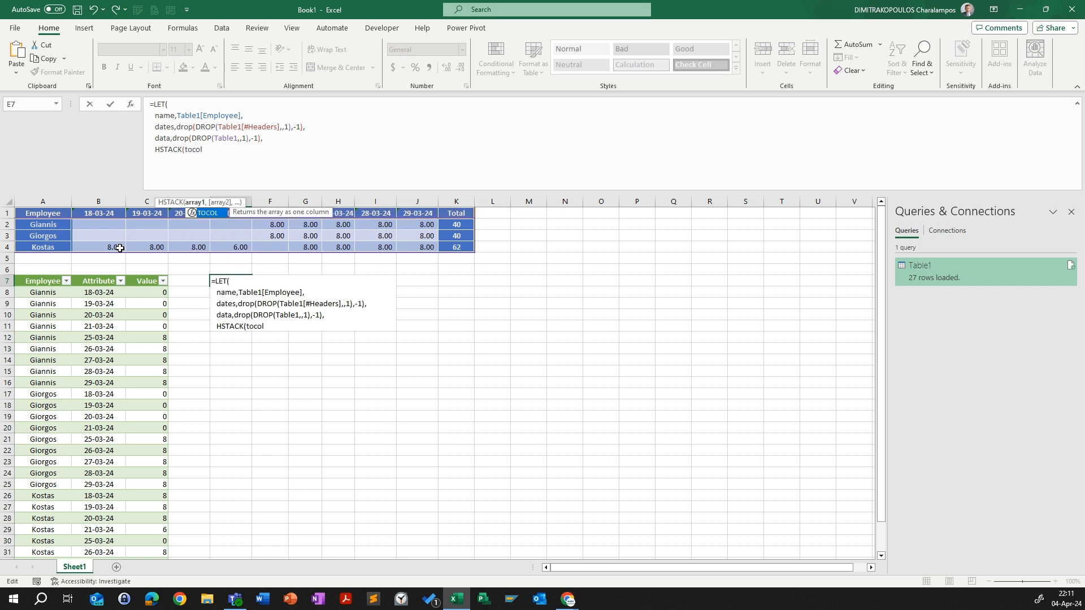
pyautogui.press('Tab')
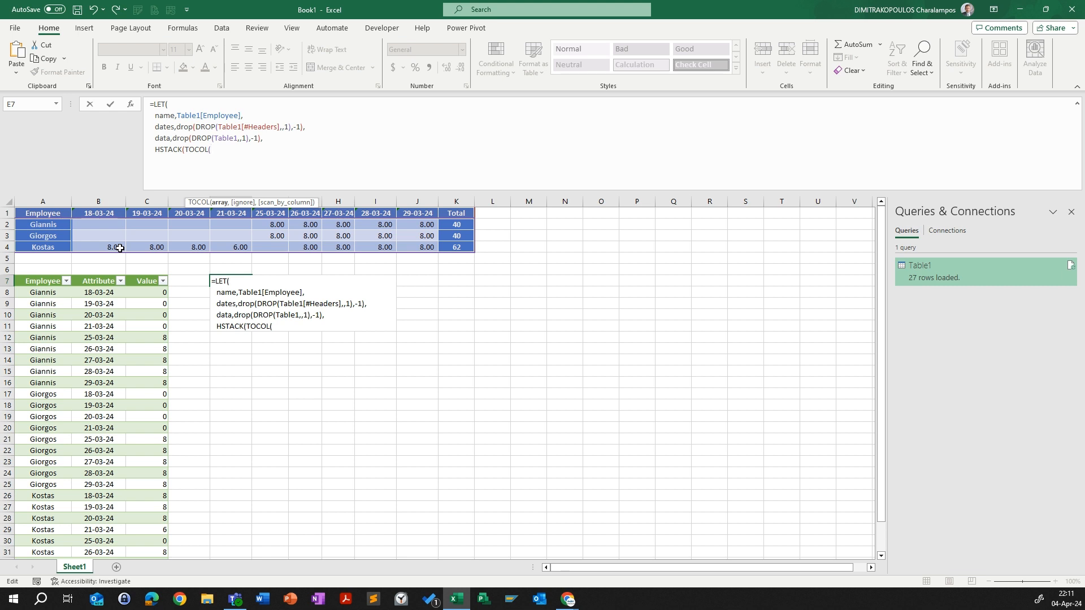
pyautogui.write('ifs')
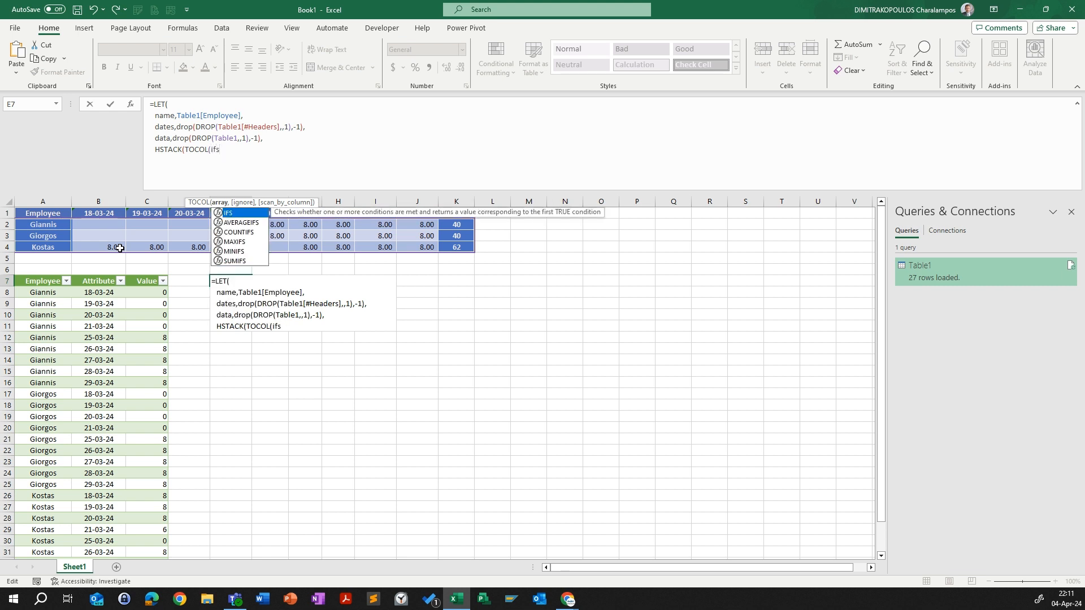
pyautogui.write('(--')
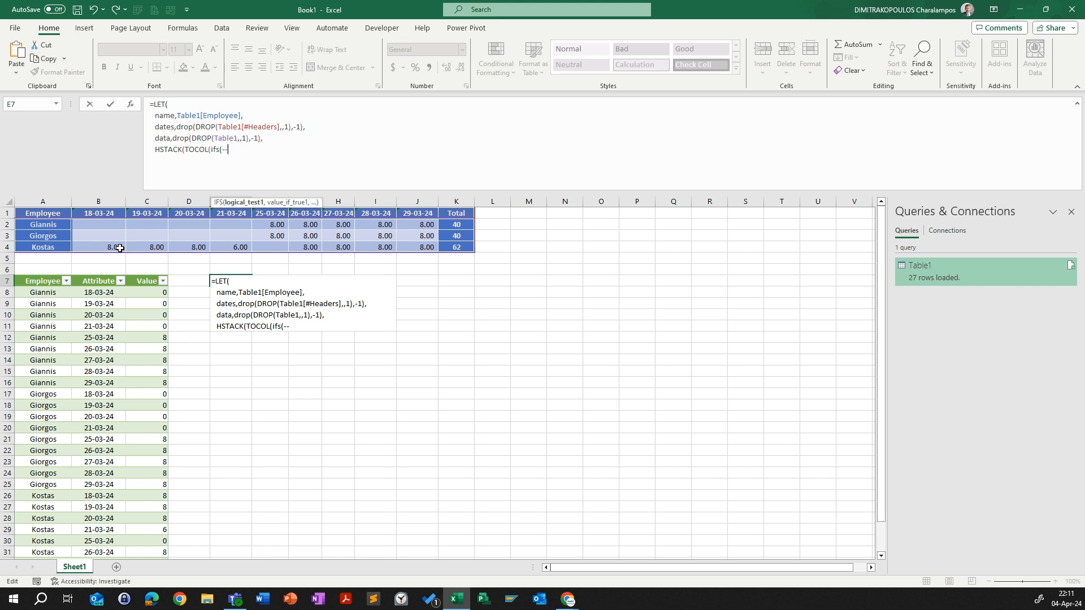
pyautogui.write('dates')
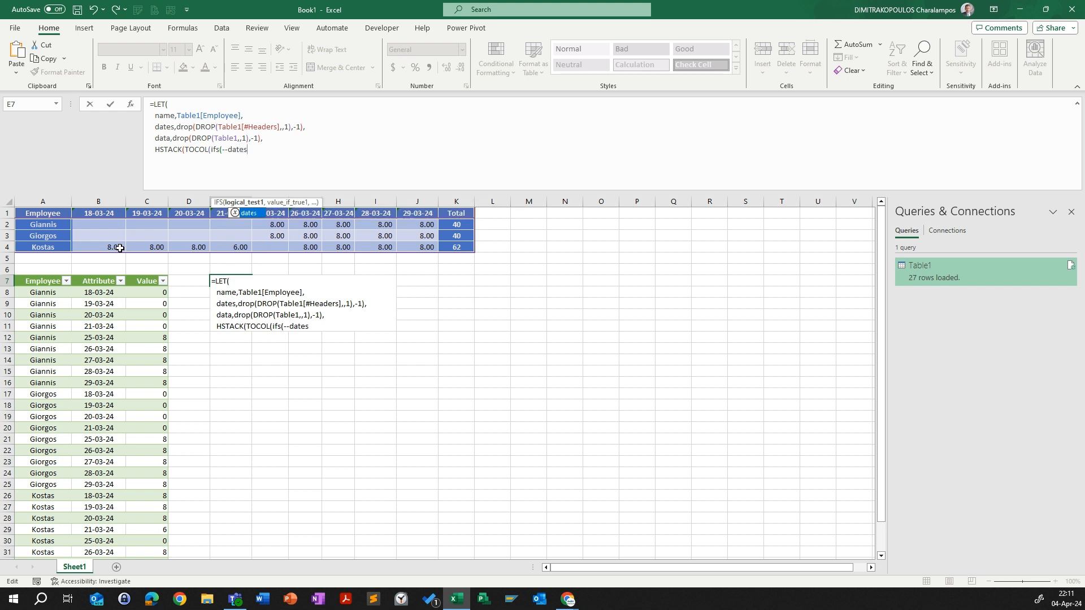
pyautogui.write(',')
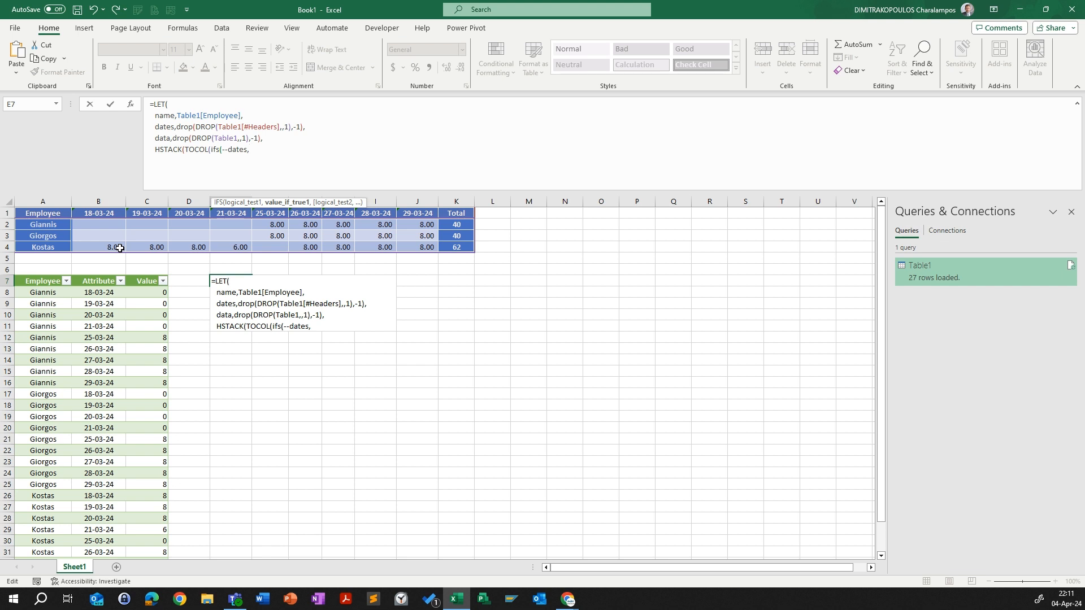
pyautogui.write('n')
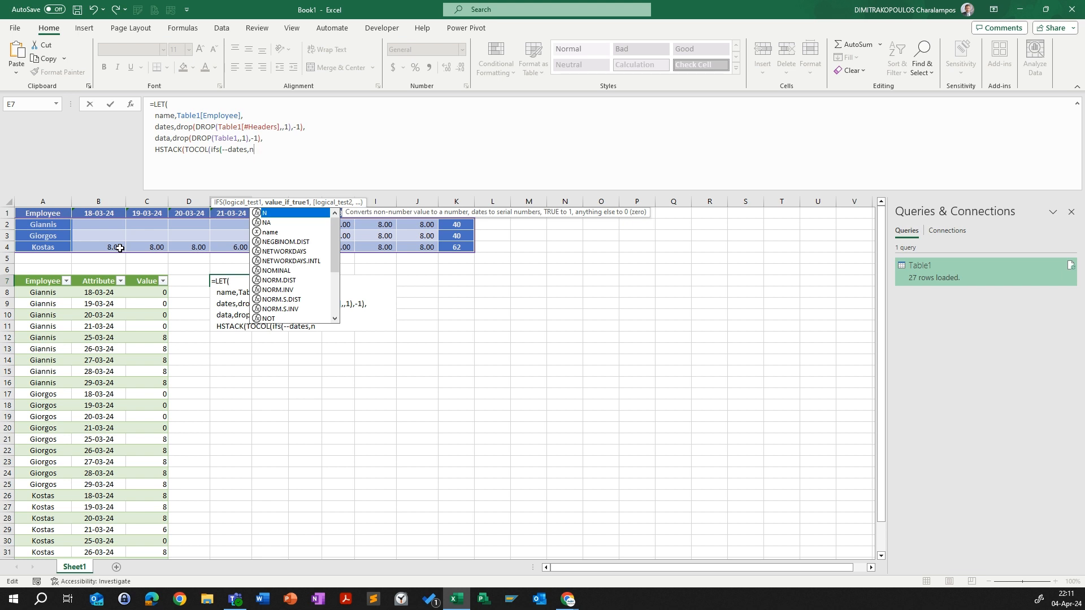
pyautogui.write('ame')
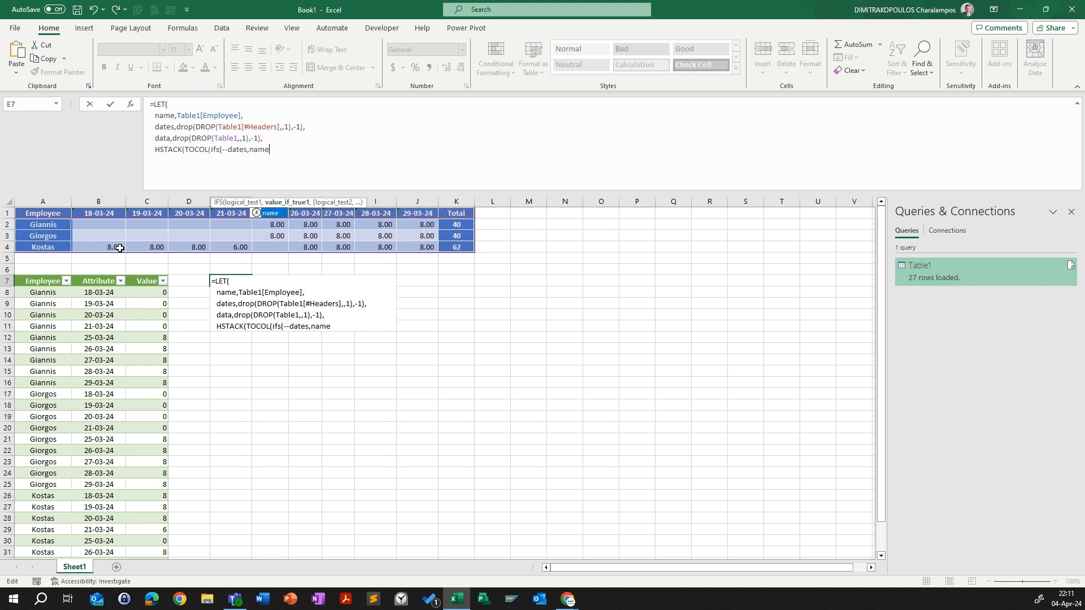
pyautogui.write(')')
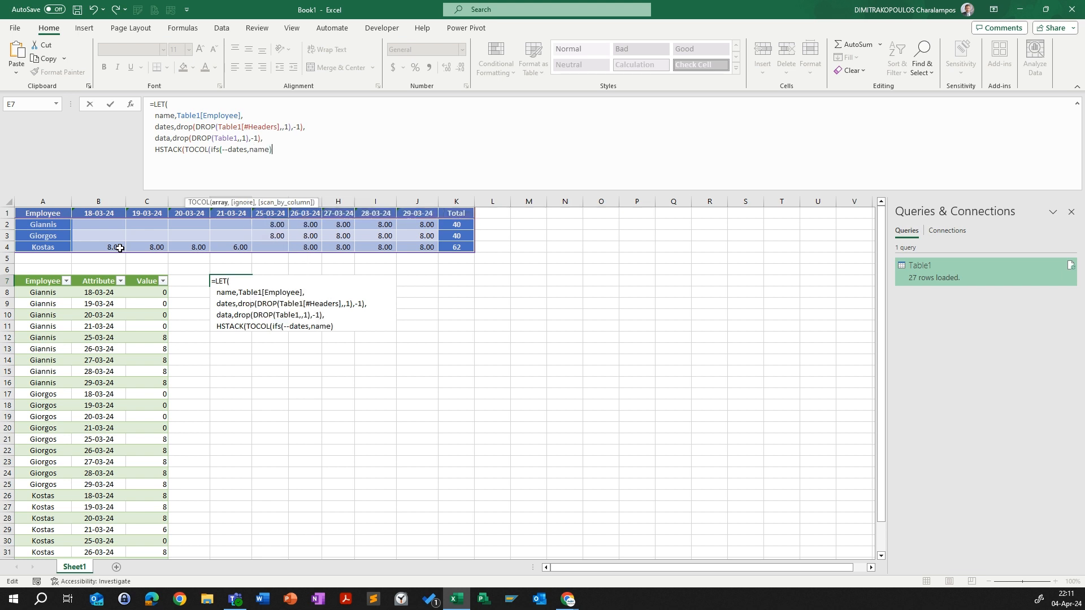
pyautogui.write(')')
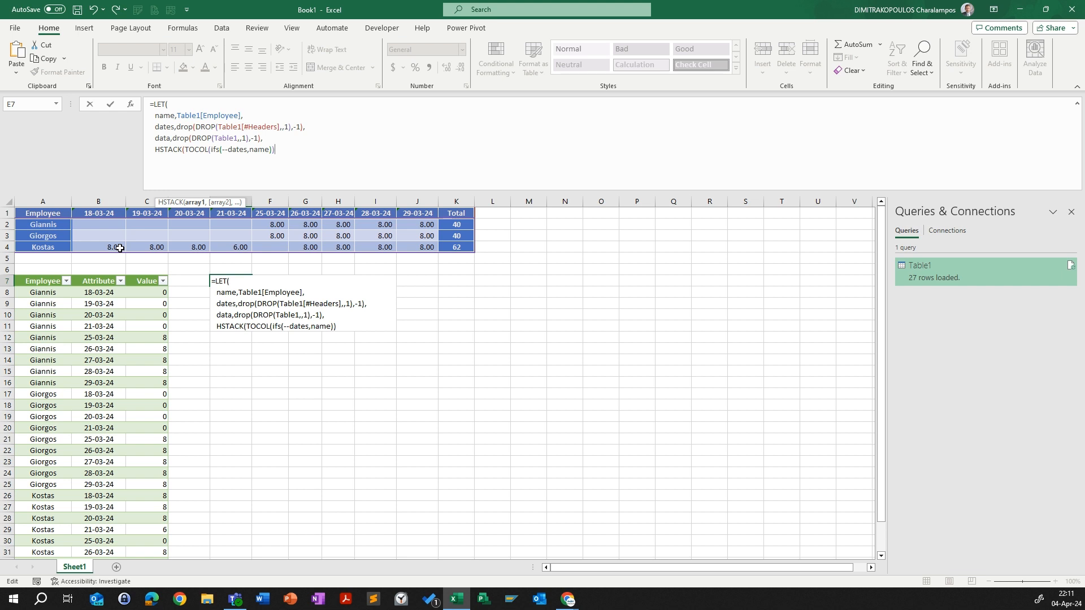
# Step: Start the second HSTACK array with a TOCOL function containing a nested IFS function
pyautogui.write(',toc')
pyautogui.press('Tab')
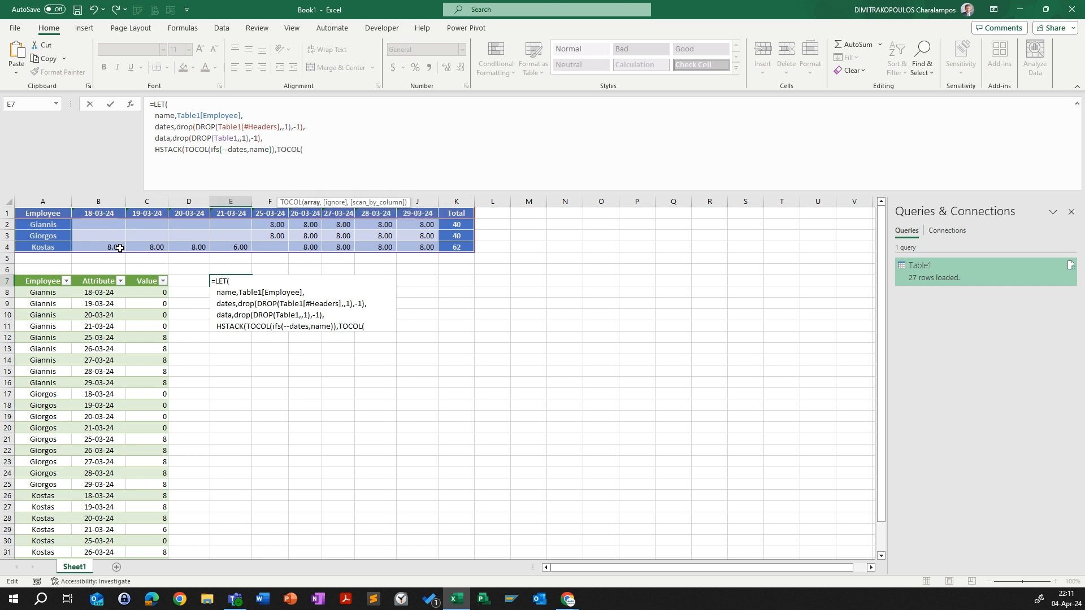
pyautogui.write('ifd')
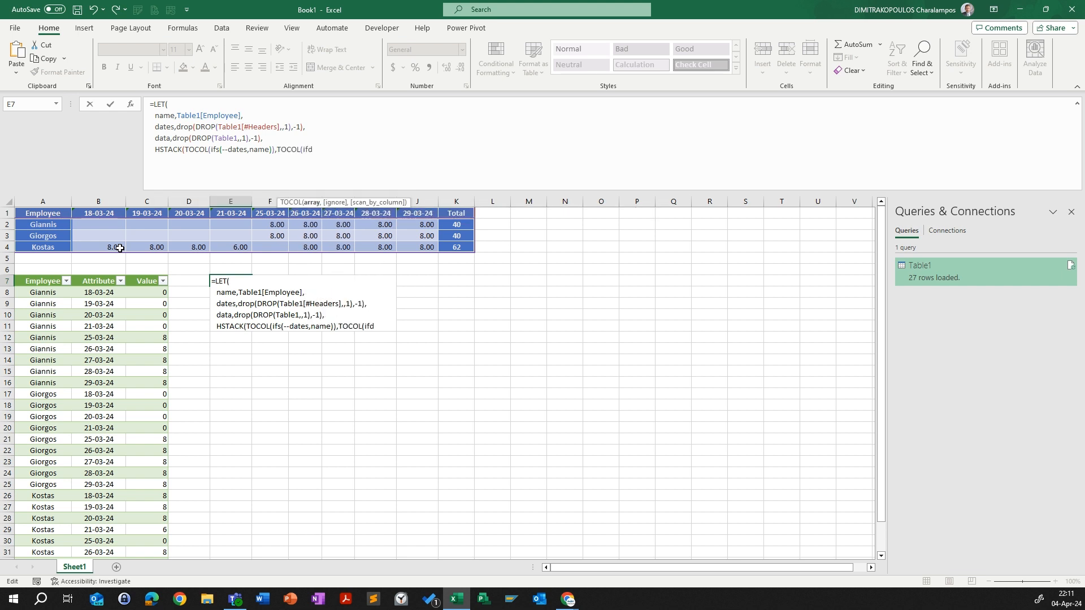
pyautogui.press('BackSpace')
pyautogui.write('s')
pyautogui.press('Tab')
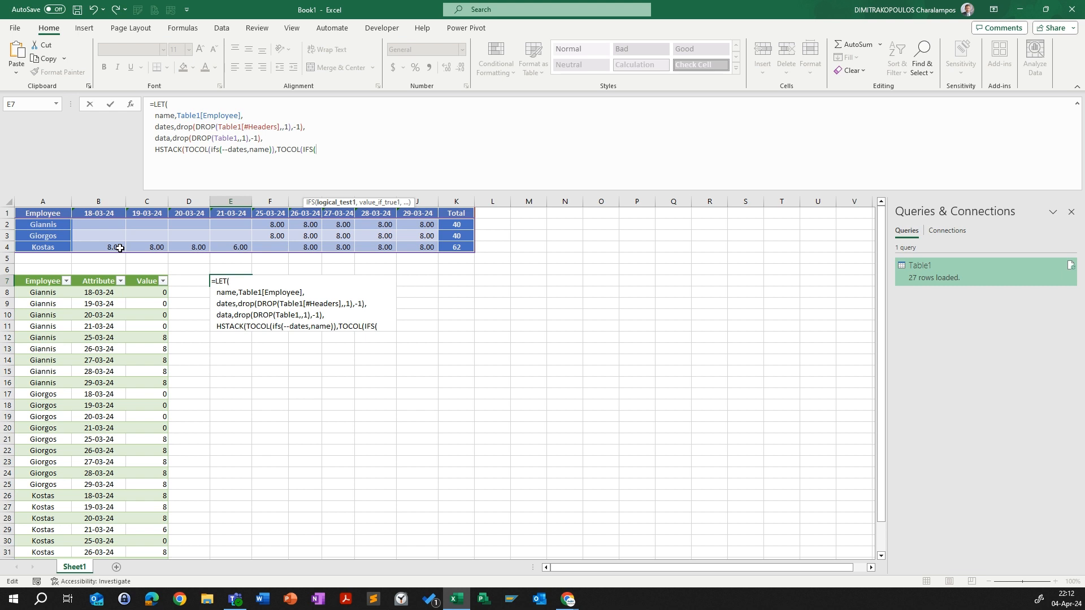
# Step: Enter ISTEXT(name) as the logical test of the second array's IFS, followed by a comma
pyautogui.write('istect')
pyautogui.press('BackSpace')
pyautogui.press('BackSpace')
pyautogui.write('xt')
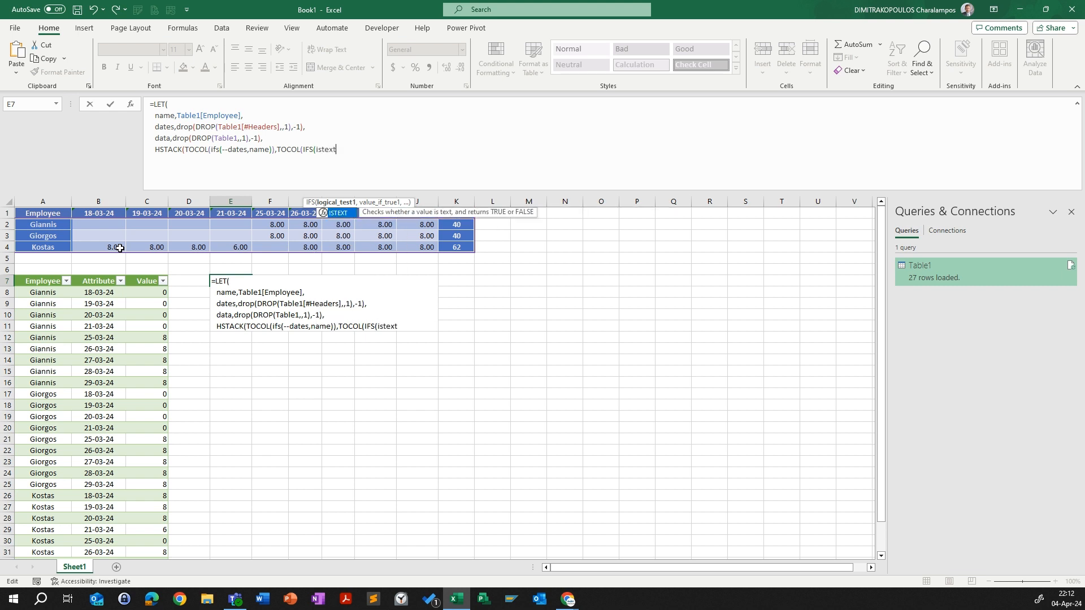
pyautogui.press('Tab')
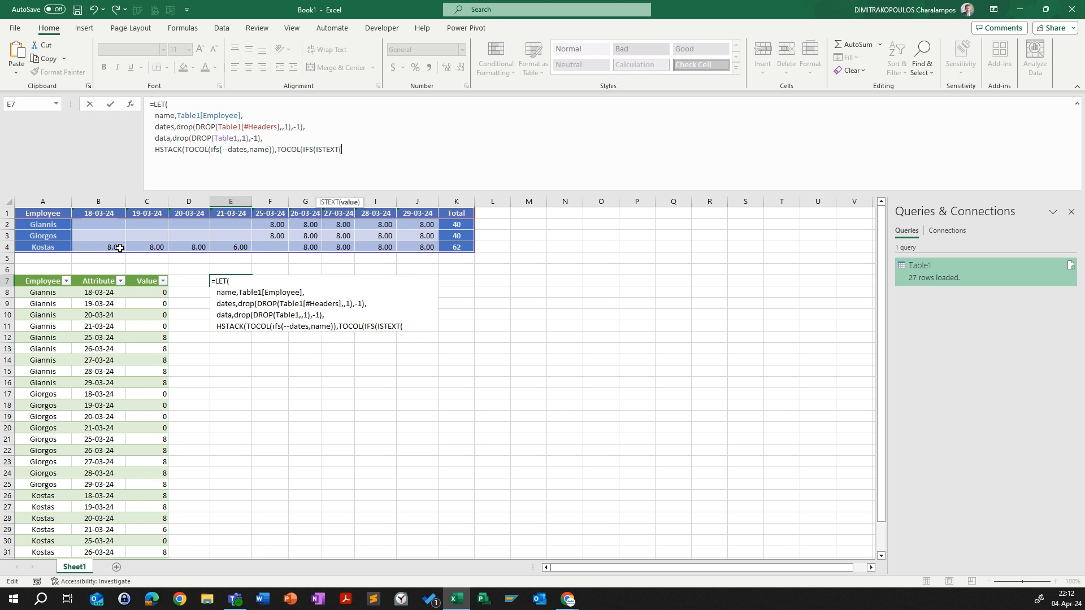
pyautogui.write('na,')
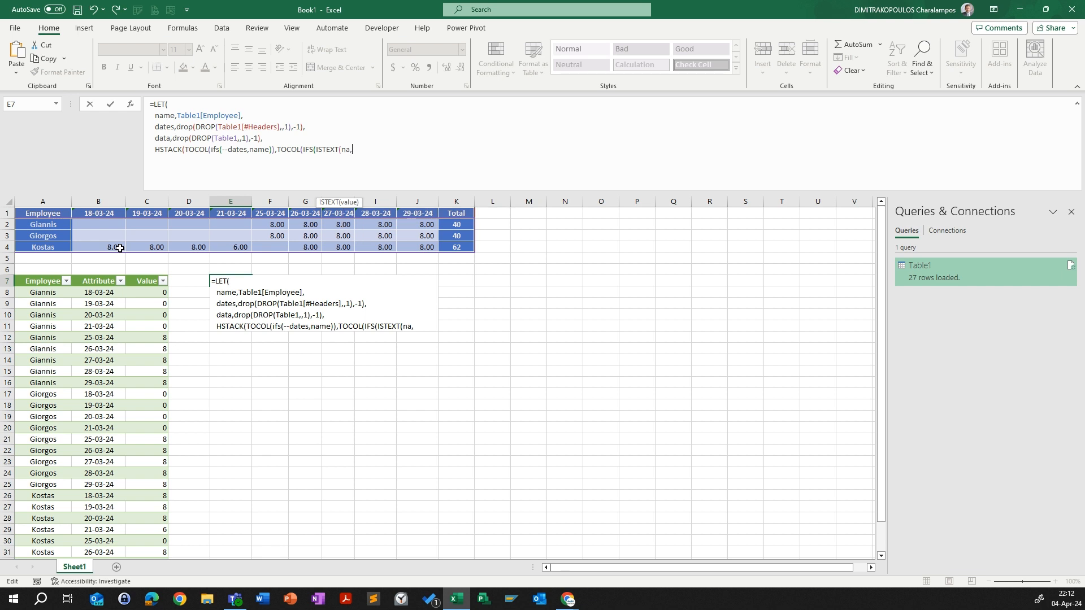
pyautogui.press('BackSpace')
pyautogui.write('me)')
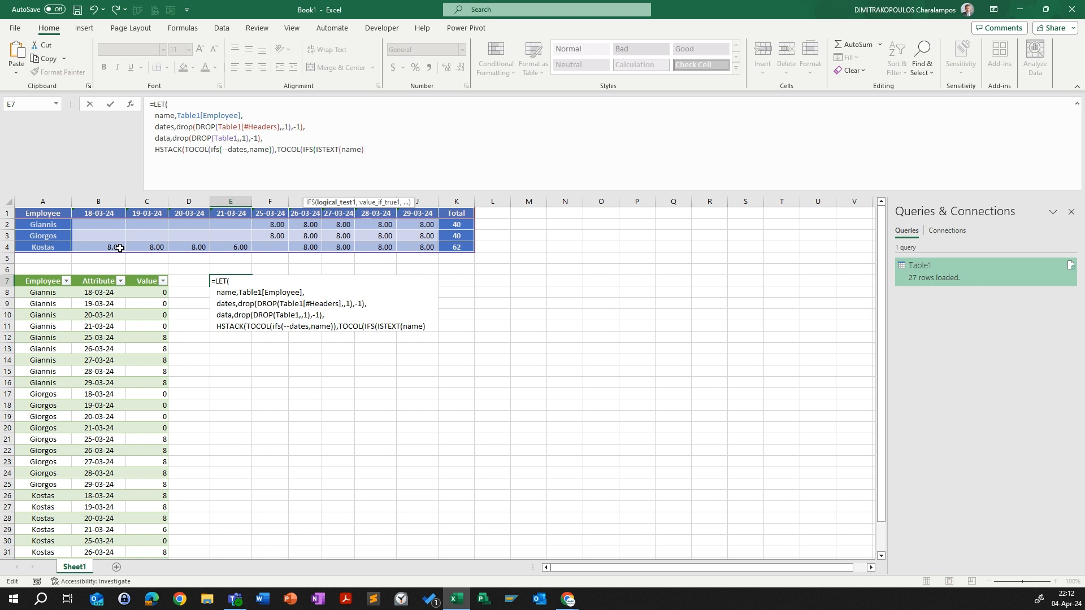
pyautogui.write(',')
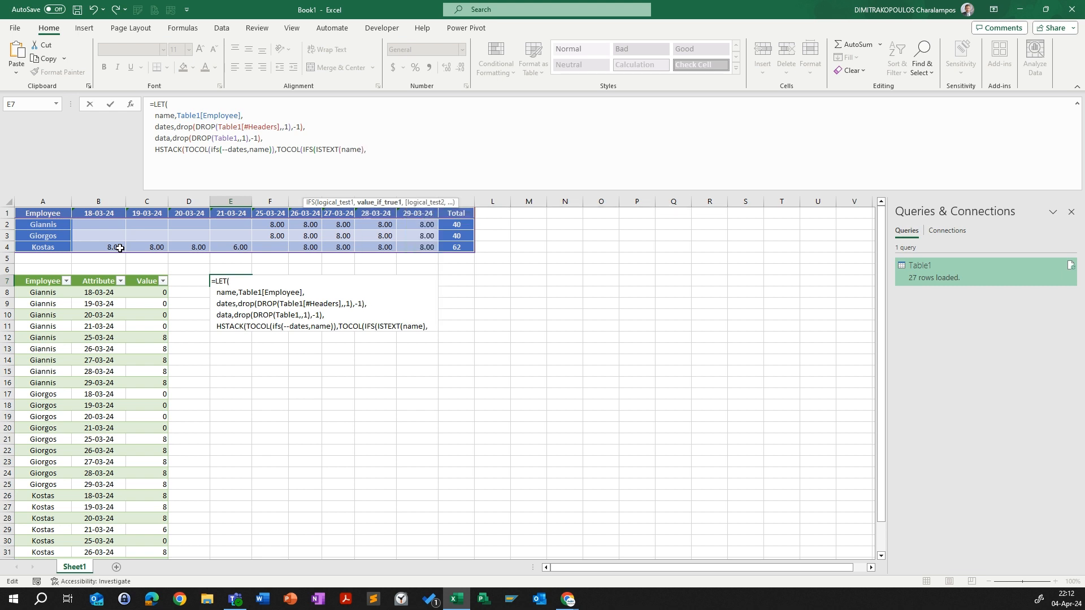
# Step: Complete the second array's IFS with --dates as the returned value and close its TOCOL function
pyautogui.press('Return')
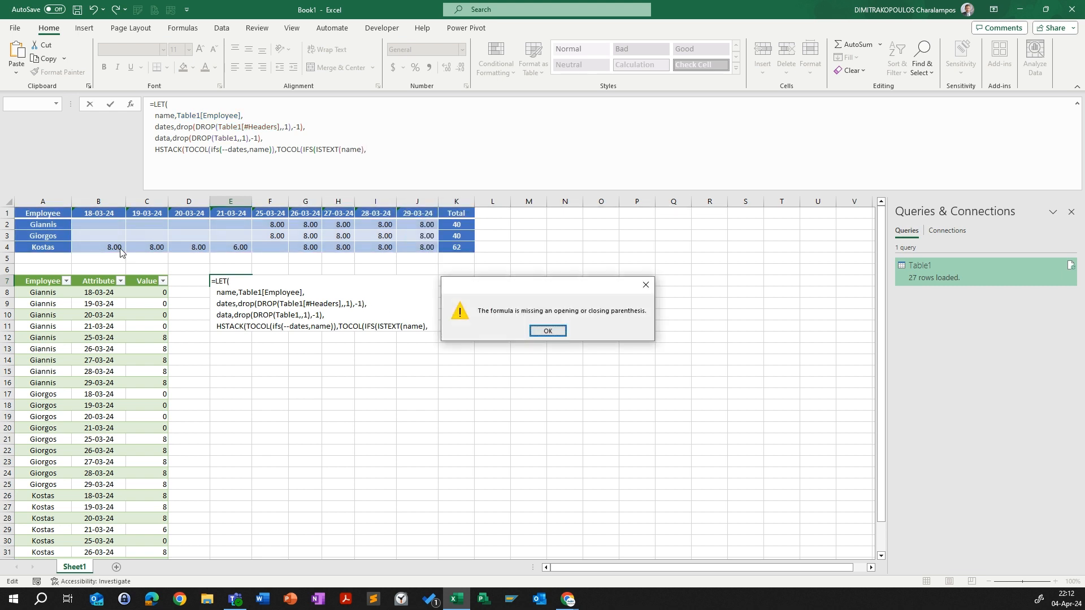
pyautogui.click(551, 332)
pyautogui.click(382, 148)
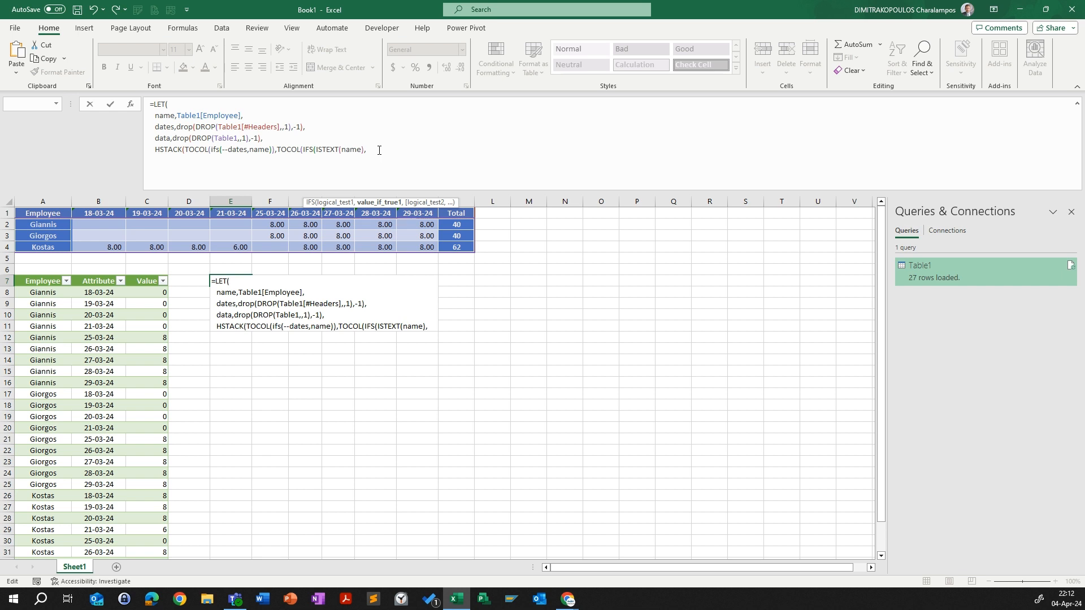
pyautogui.write('dates')
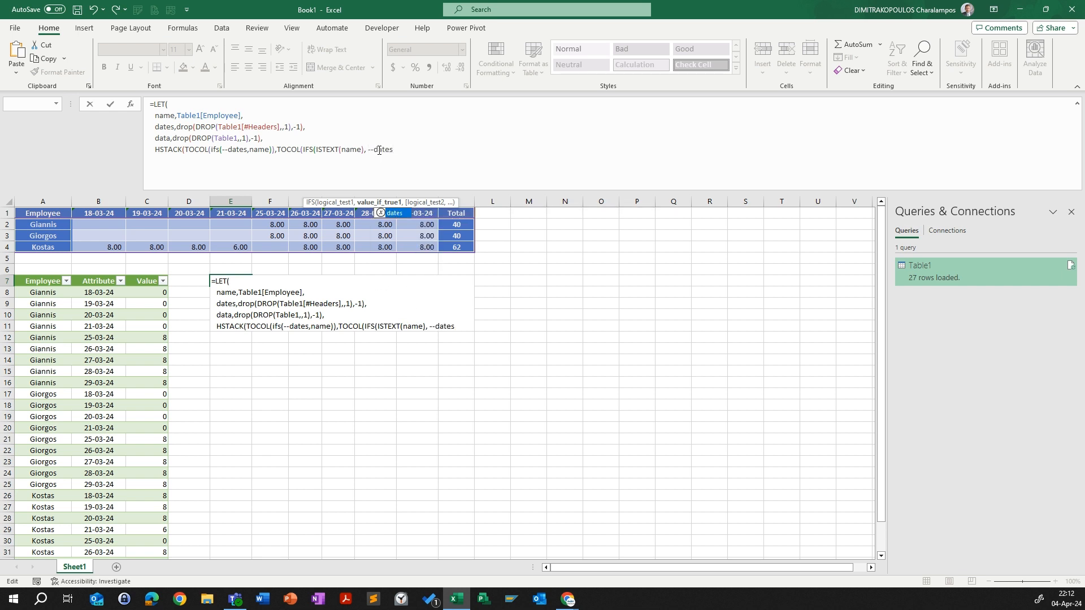
pyautogui.write('))')
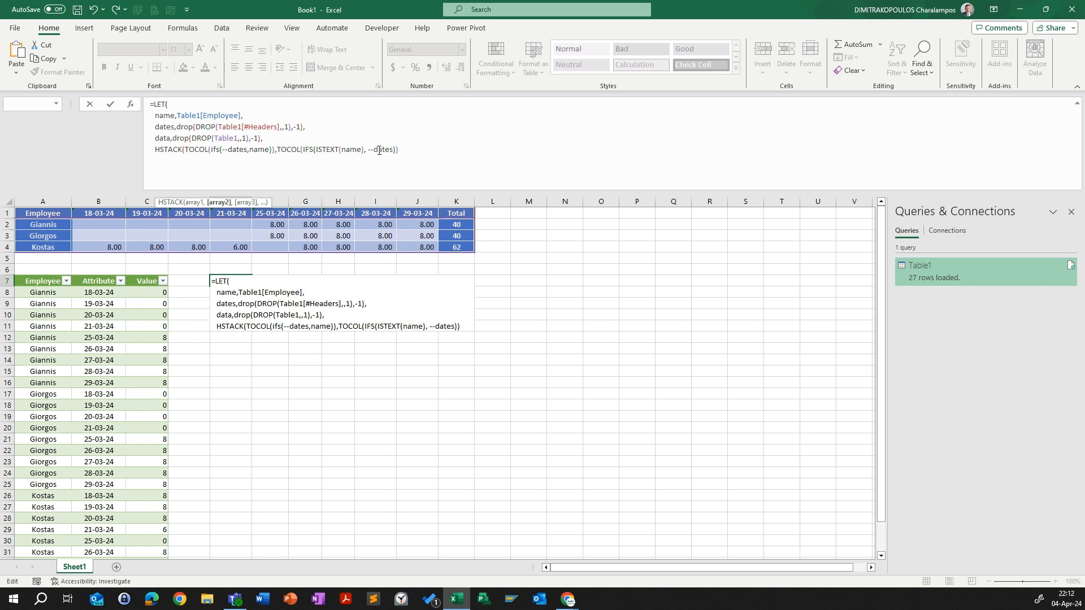
# Step: Add TOCOL(data) as the third HSTACK array, close the HSTACK and LET functions, and commit the formula
pyautogui.write(',')
pyautogui.write(' t')
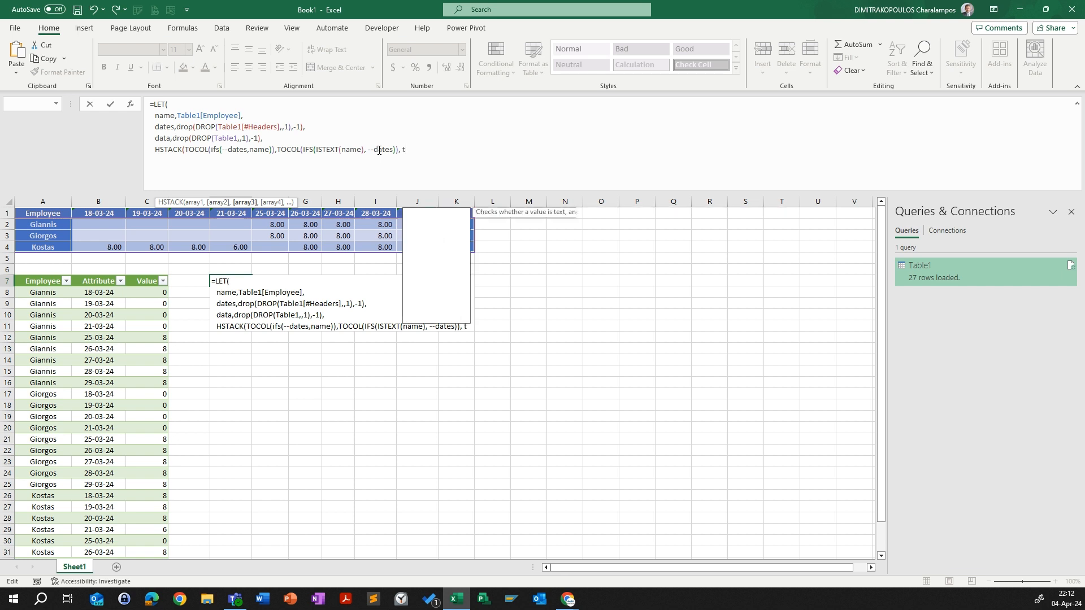
pyautogui.write('ovo')
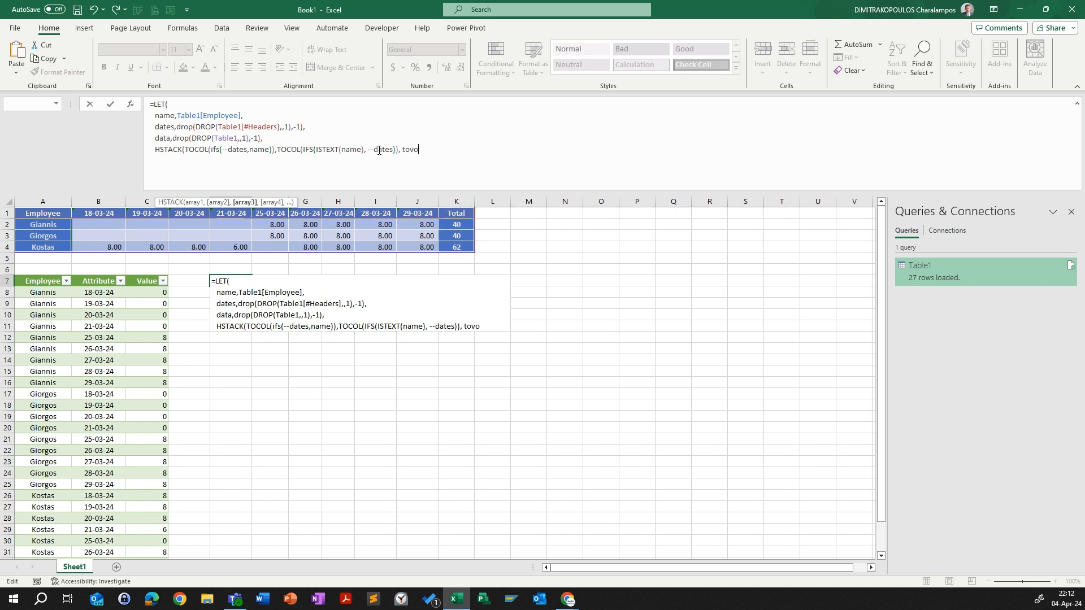
pyautogui.press('BackSpace')
pyautogui.press('BackSpace')
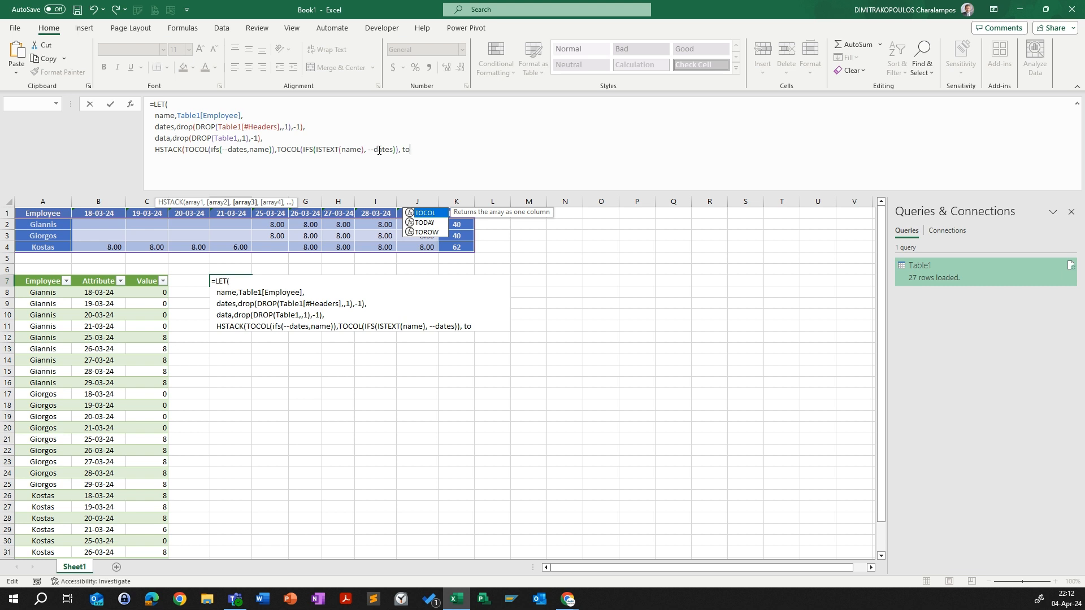
pyautogui.write('col')
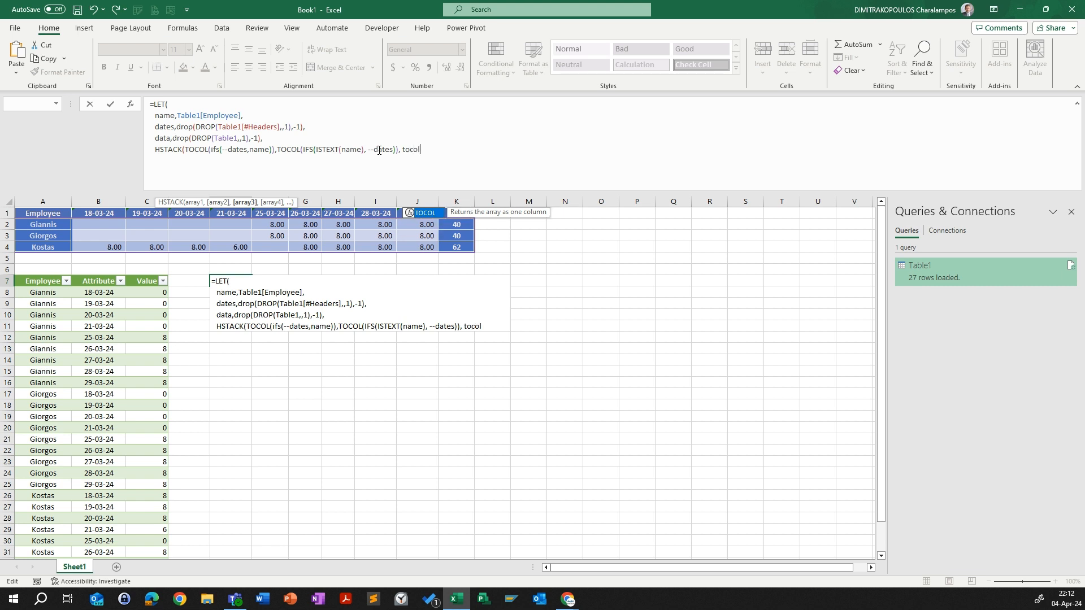
pyautogui.press('Tab')
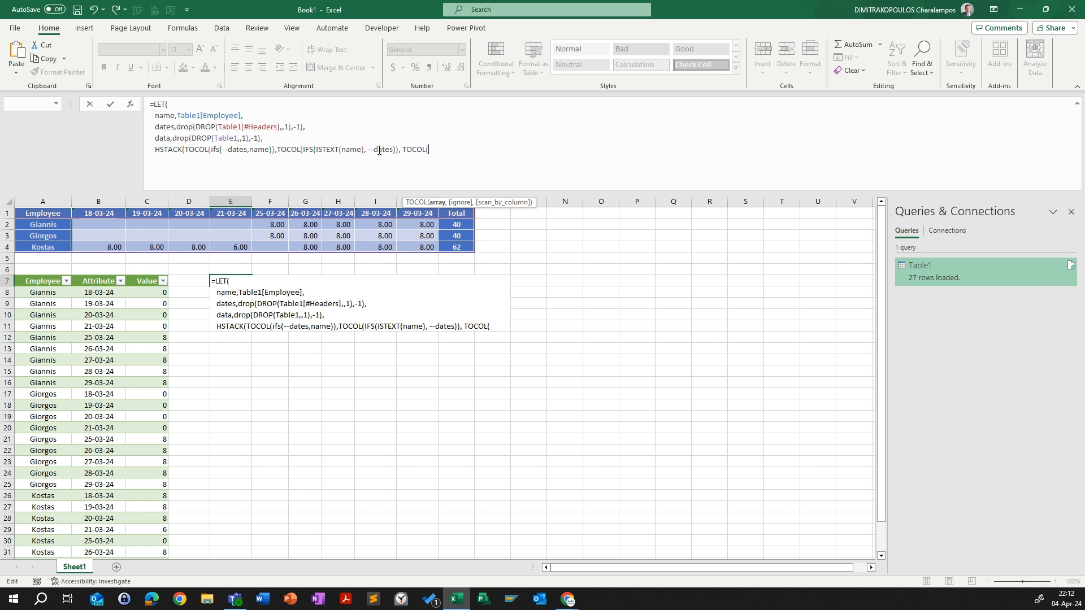
pyautogui.write('data')
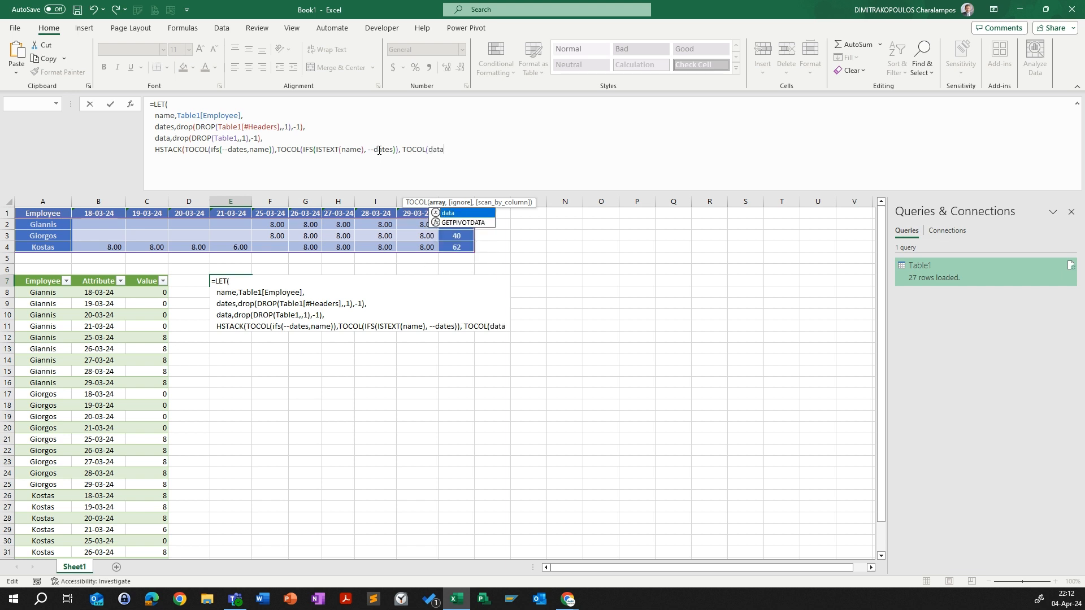
pyautogui.write('))')
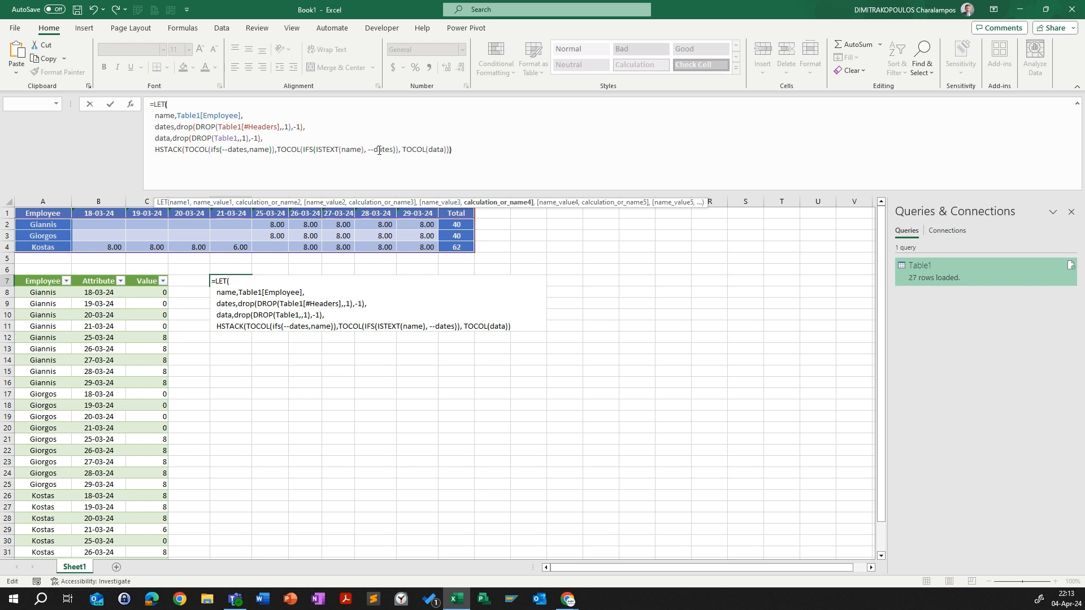
pyautogui.write(')')
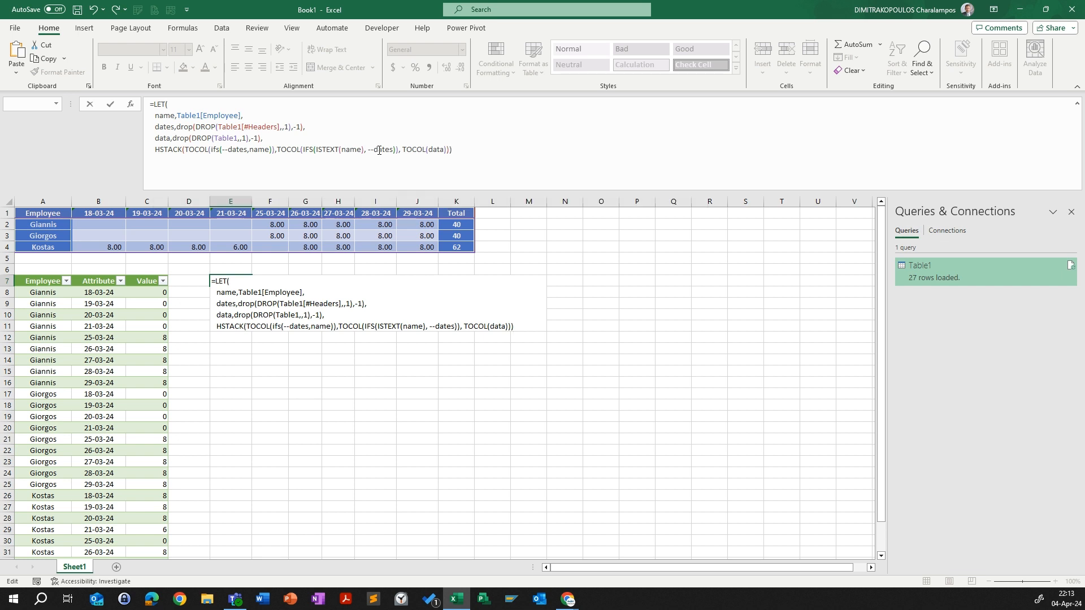
pyautogui.press('Return')
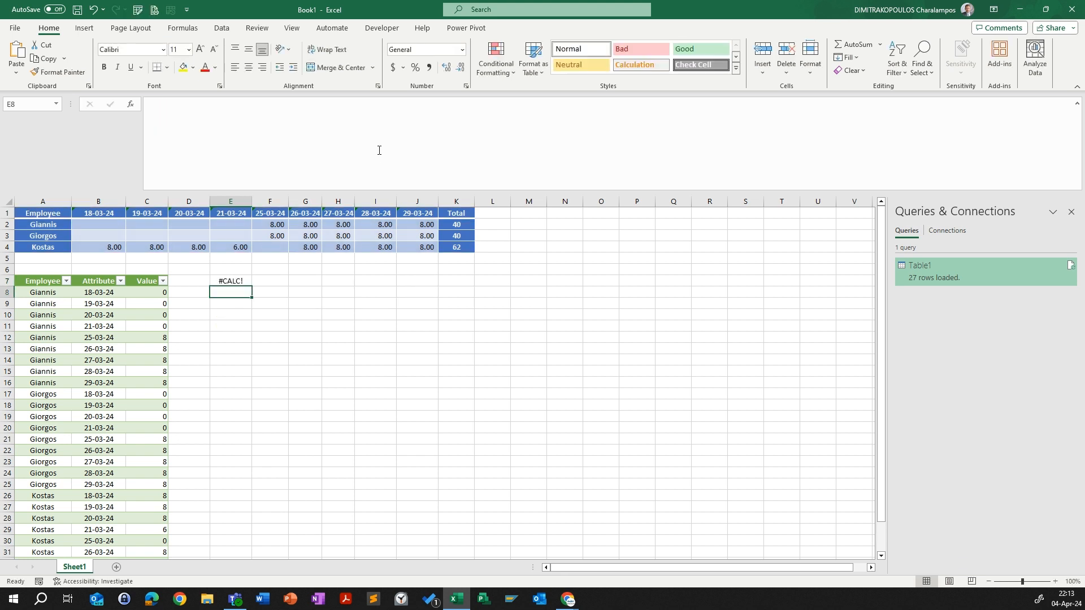
# Step: Examine the skipped rows argument before -1 in the outer DROP functions of the dates and data variables
pyautogui.click(220, 281)
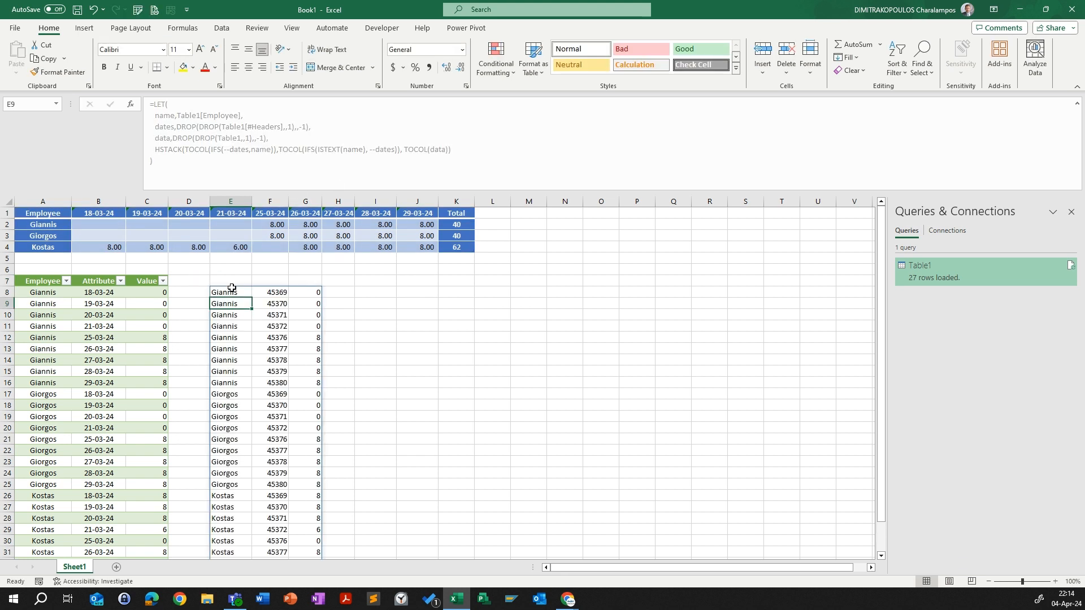
pyautogui.click(231, 289)
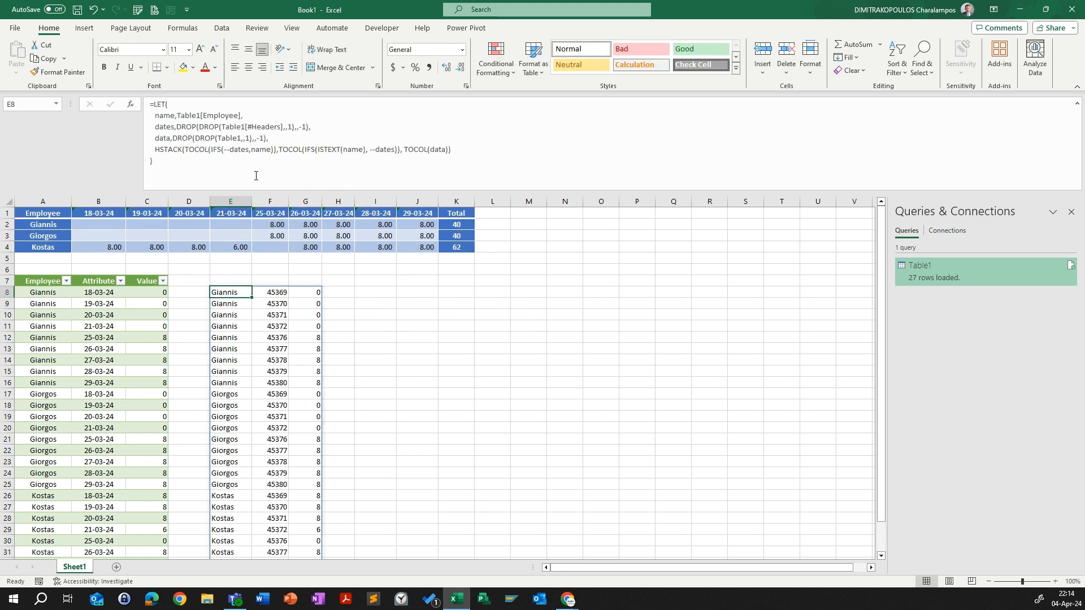
pyautogui.click(298, 127)
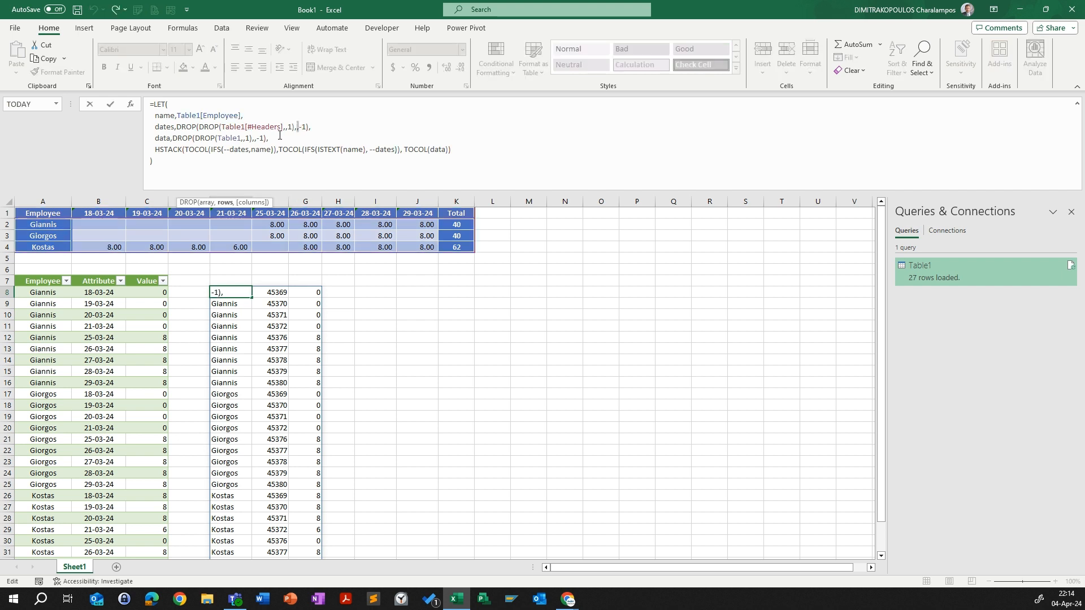
pyautogui.click(254, 137)
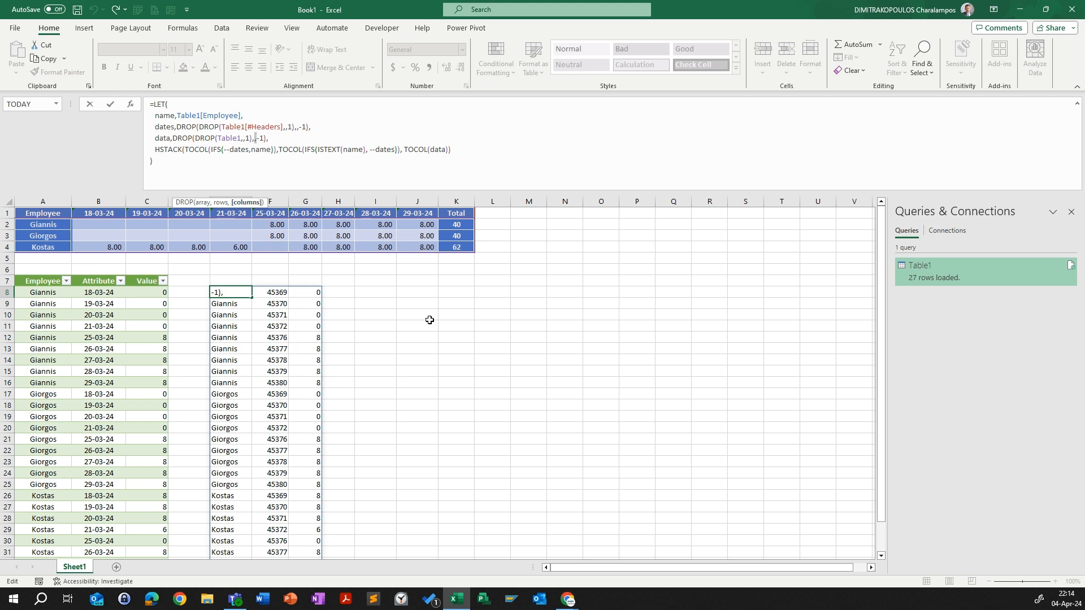
pyautogui.press('Return')
# Step: Copy the query table's Employee, Attribute and Value headers to E7:G7 above the formula results, without their formatting
pyautogui.moveTo(42, 285); pyautogui.dragTo(145, 279)
pyautogui.rightClick(144, 279)
pyautogui.click(161, 250)
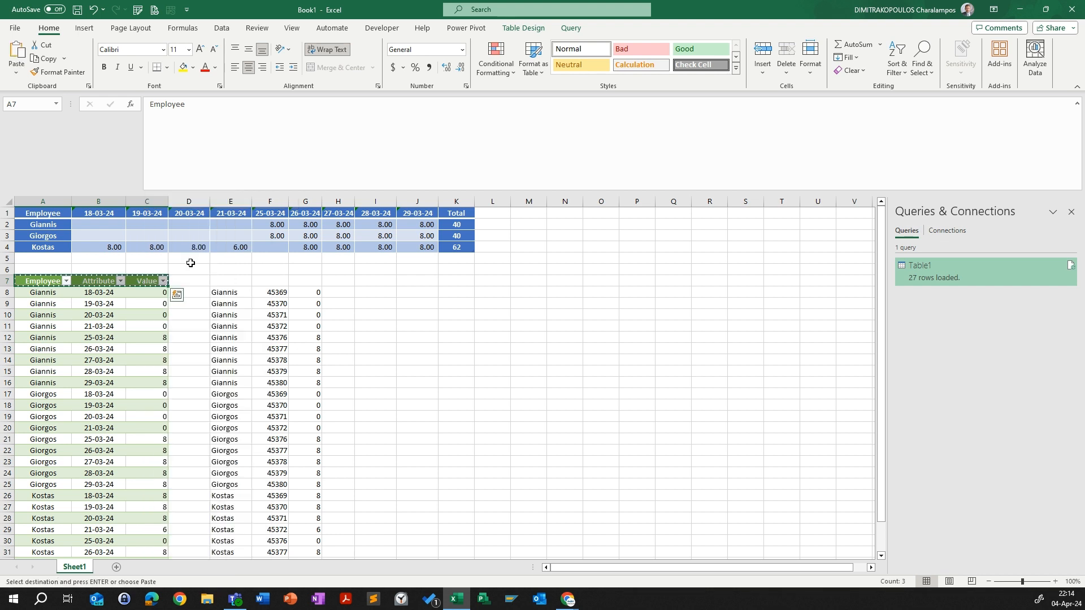
pyautogui.click(233, 280)
pyautogui.rightClick(232, 281)
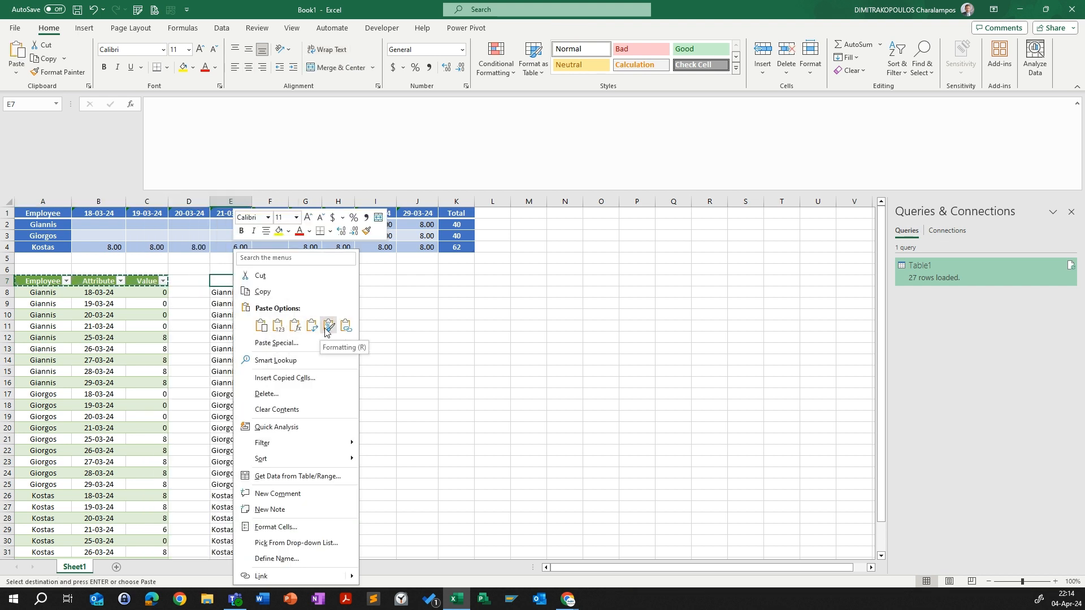
pyautogui.click(294, 326)
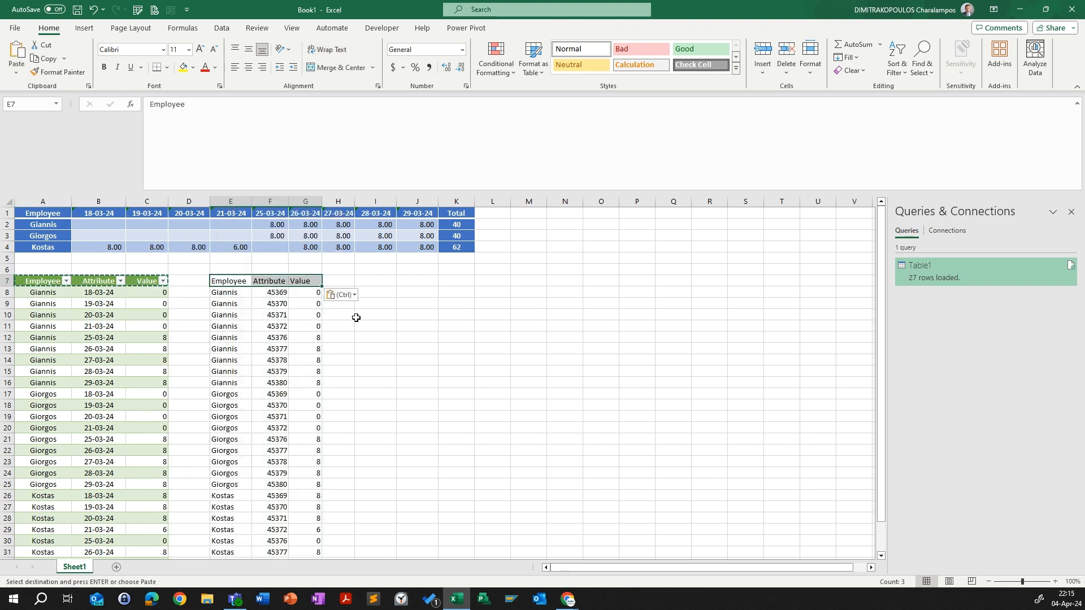
# Step: Format the Attribute values in column F of the formula results as dates
pyautogui.click(286, 318)
pyautogui.moveTo(277, 292); pyautogui.dragTo(277, 544)
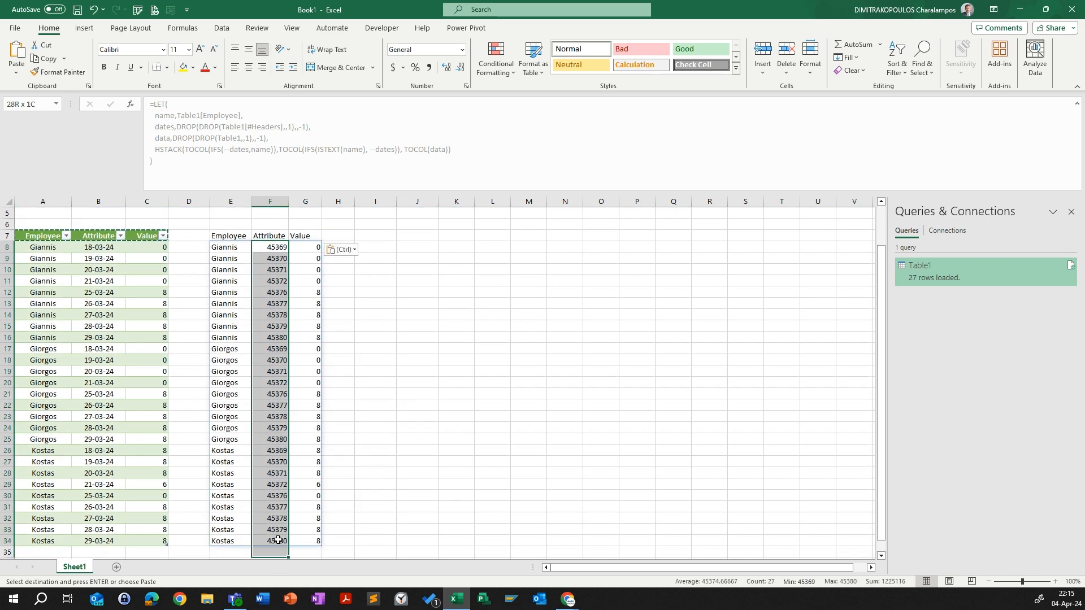
pyautogui.click(463, 49)
pyautogui.click(443, 177)
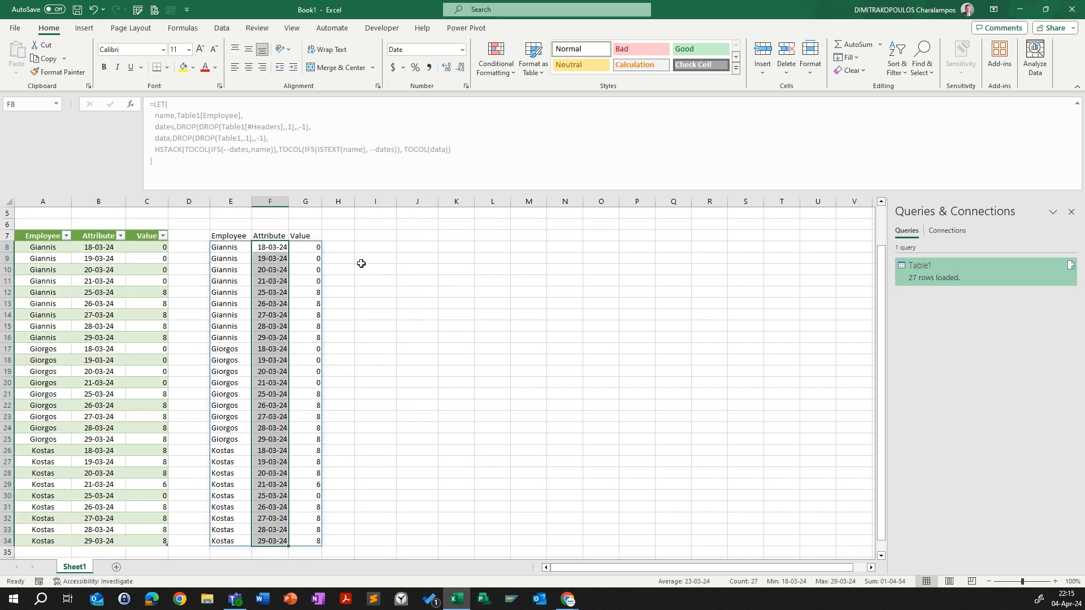
# Step: Apply the custom number format 0.00;; to the Value results in column G of the formula output
pyautogui.click(304, 247)
pyautogui.moveTo(303, 247); pyautogui.dragTo(308, 565)
pyautogui.scroll(2, 509, 219)
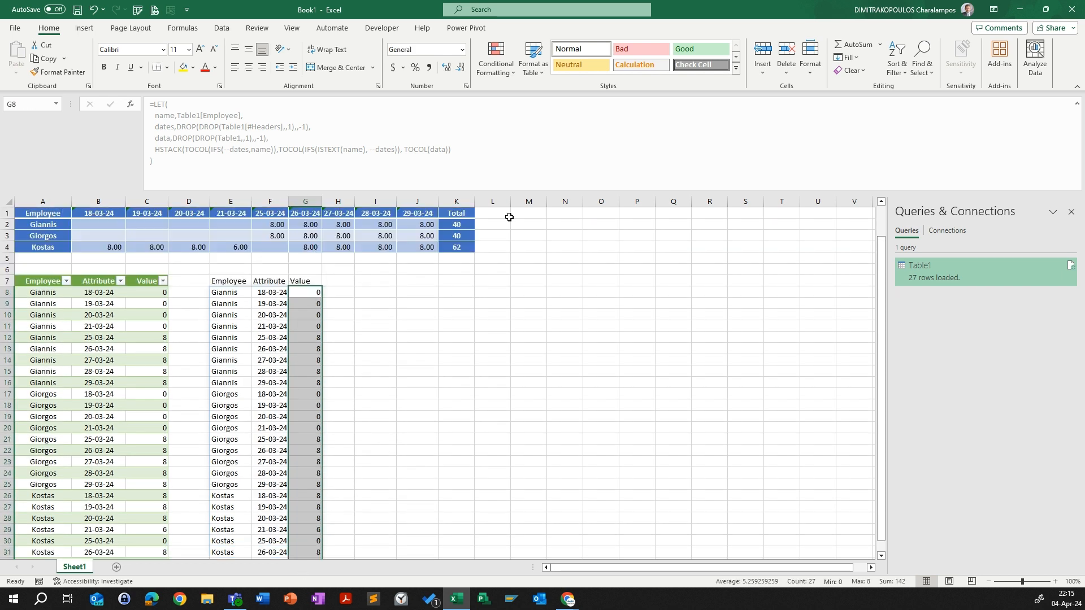
pyautogui.click(466, 87)
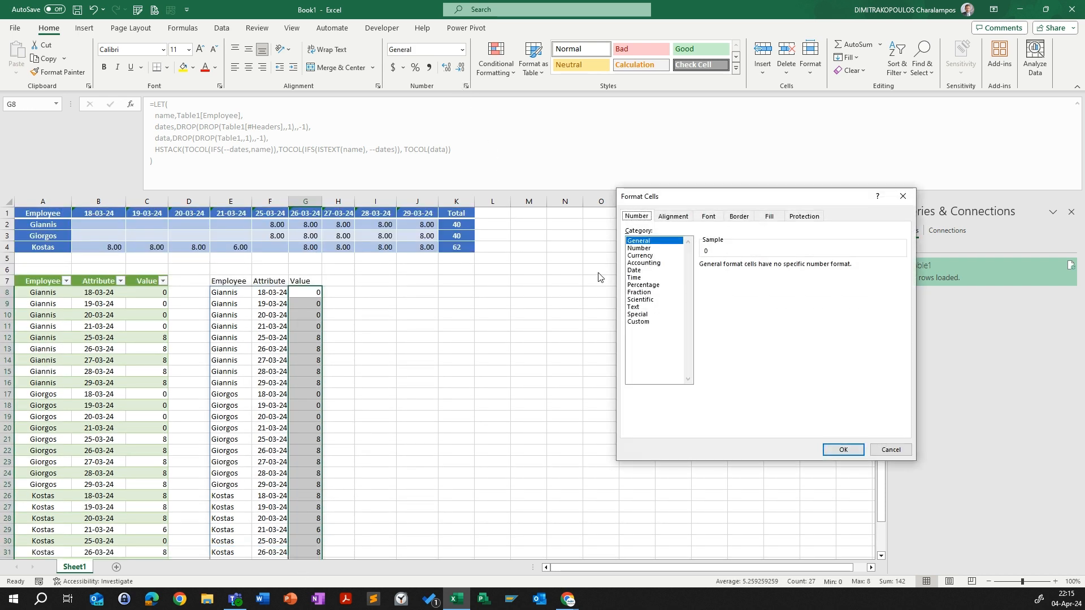
pyautogui.click(645, 248)
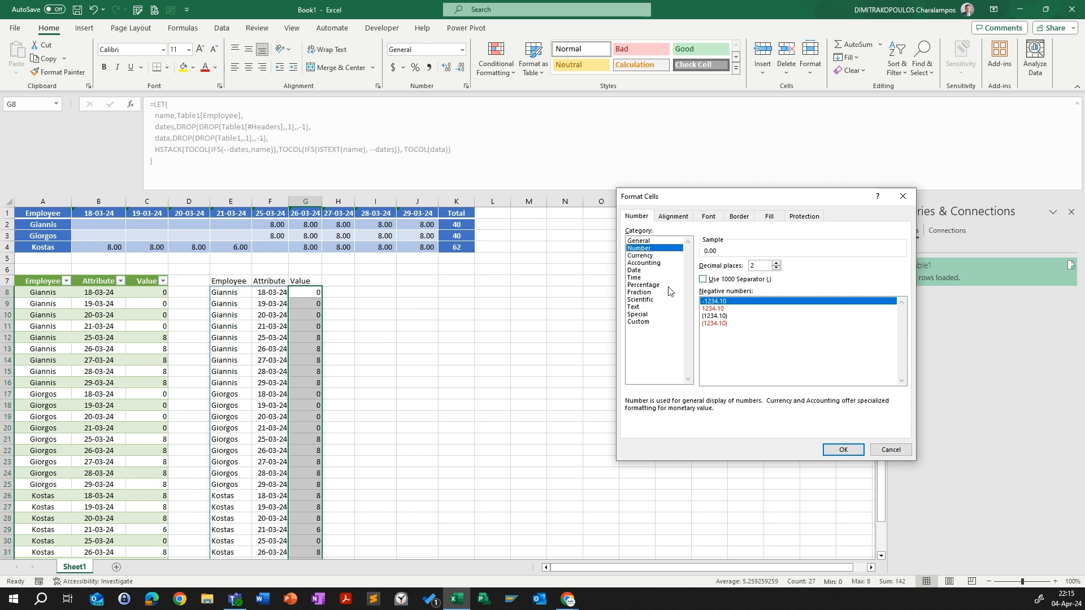
pyautogui.click(638, 323)
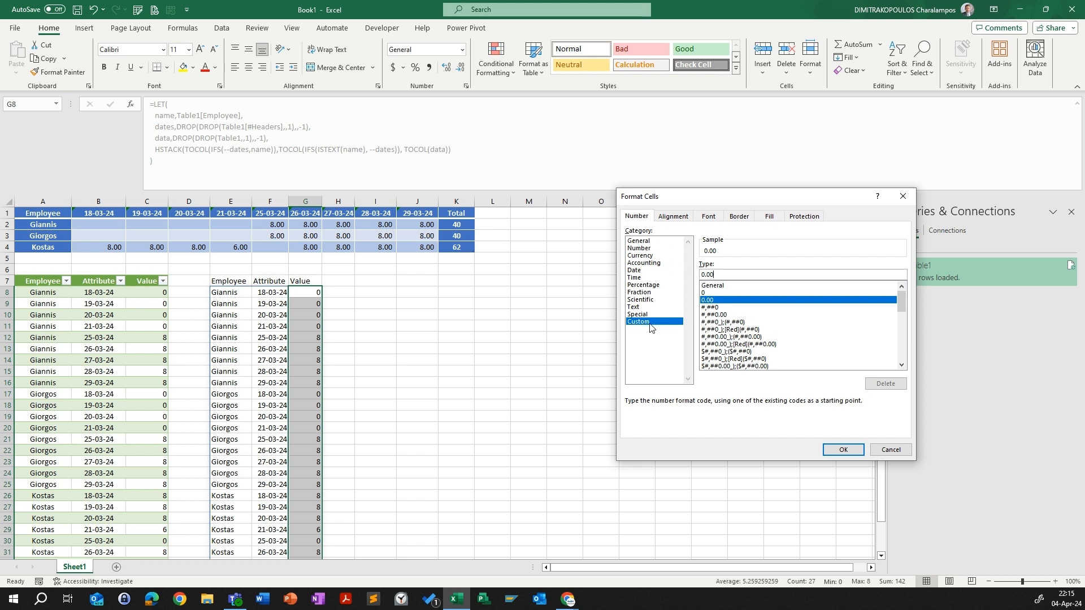
pyautogui.write(';;')
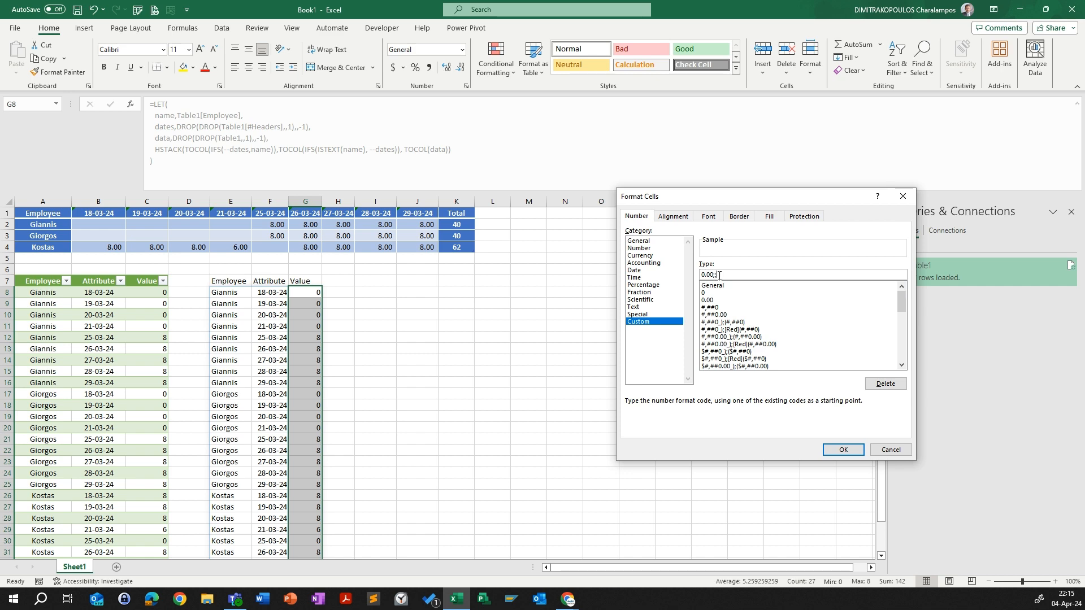
pyautogui.click(842, 450)
pyautogui.click(417, 383)
pyautogui.scroll(-1, 324, 360)
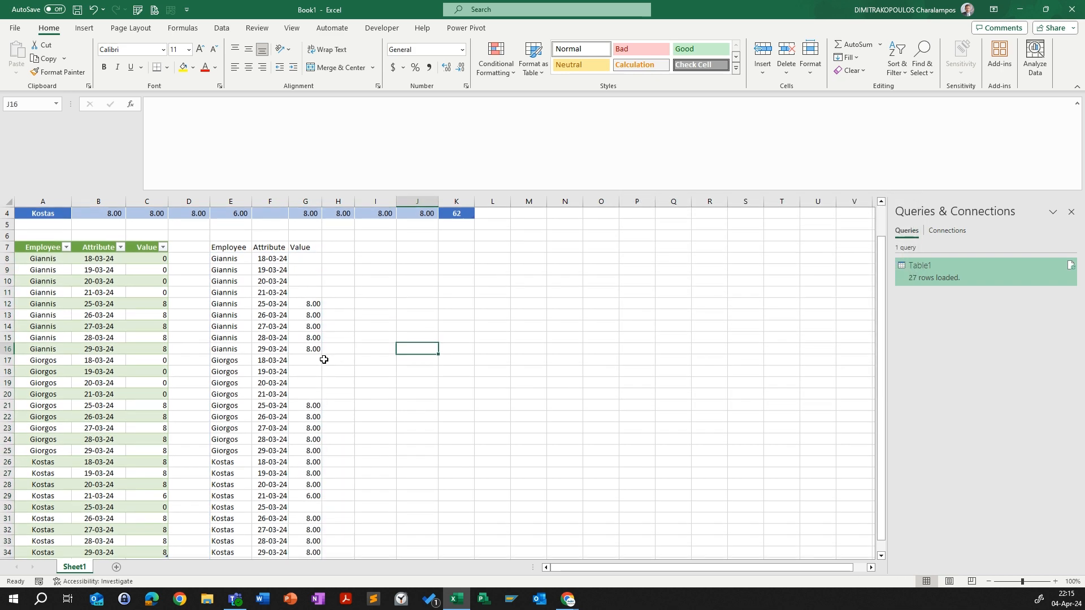
pyautogui.scroll(1, 297, 270)
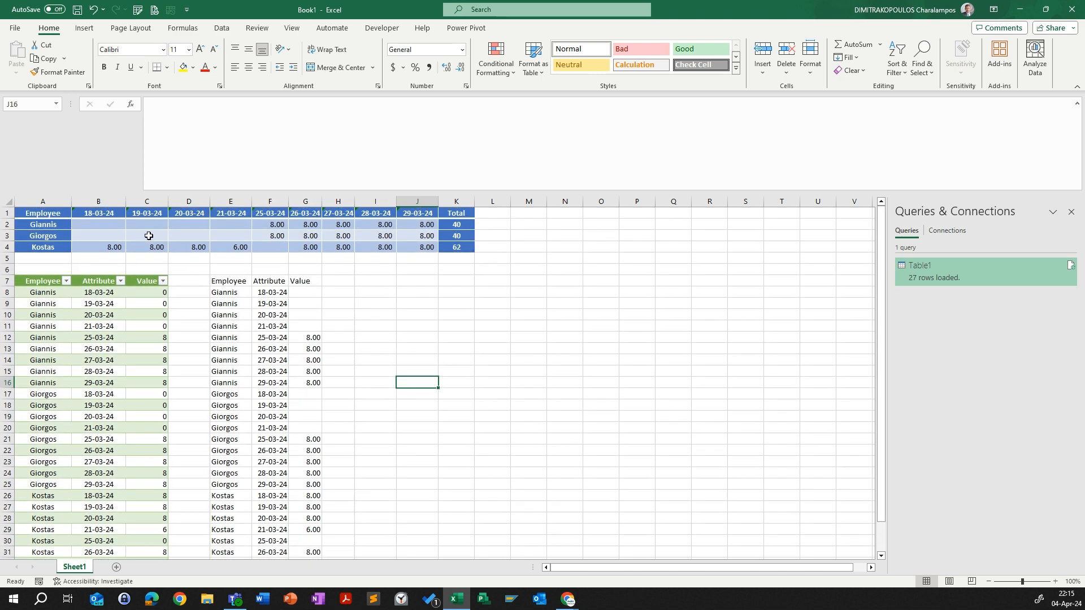
# Step: Insert a VSTACK function in front of HSTACK in the LET formula in E8
pyautogui.click(147, 224)
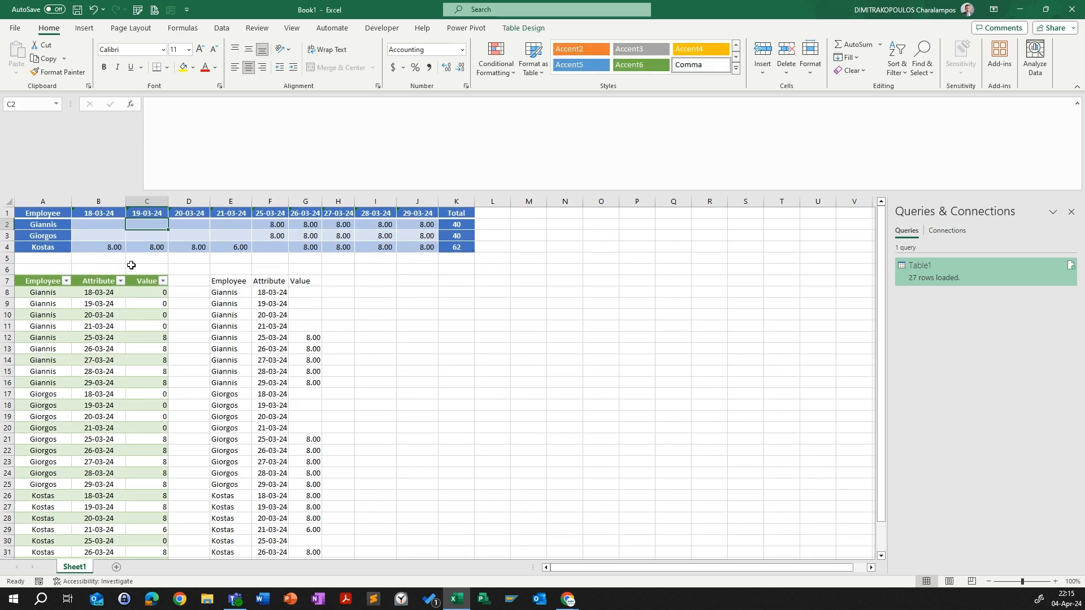
pyautogui.click(219, 283)
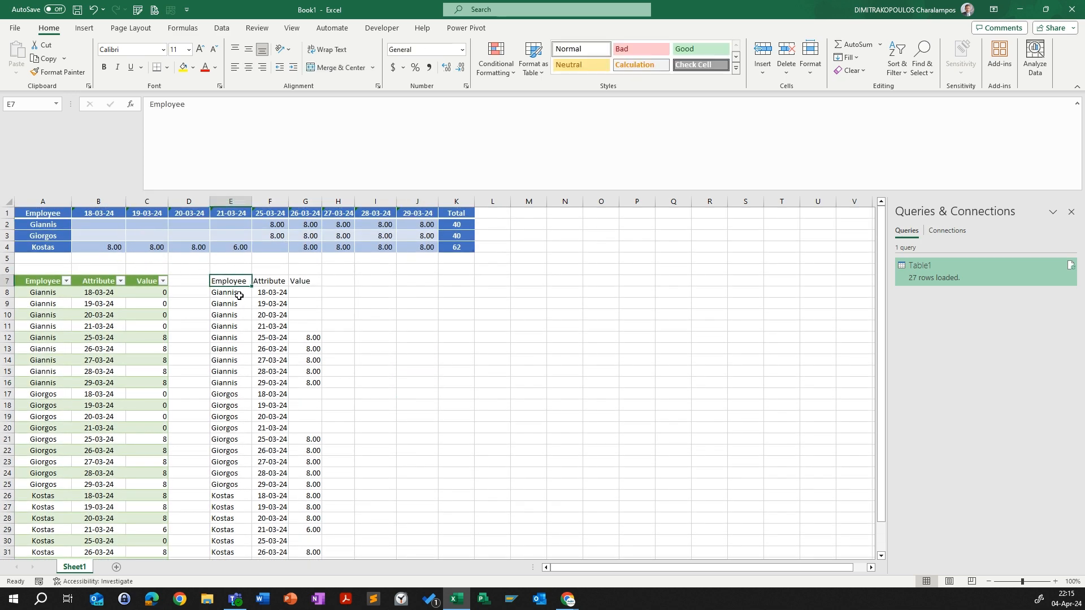
pyautogui.click(237, 294)
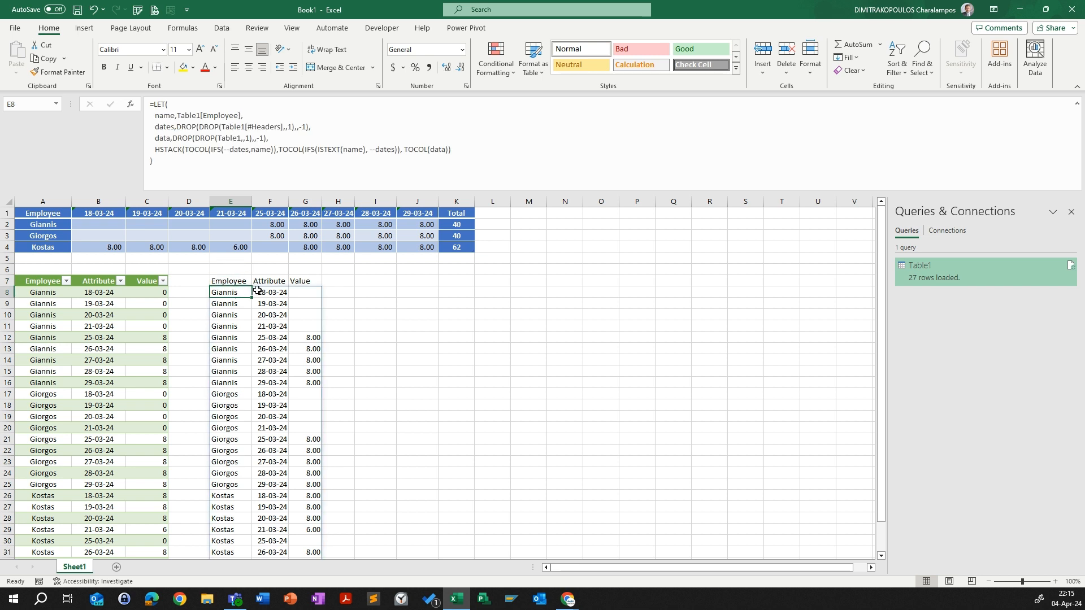
pyautogui.click(155, 150)
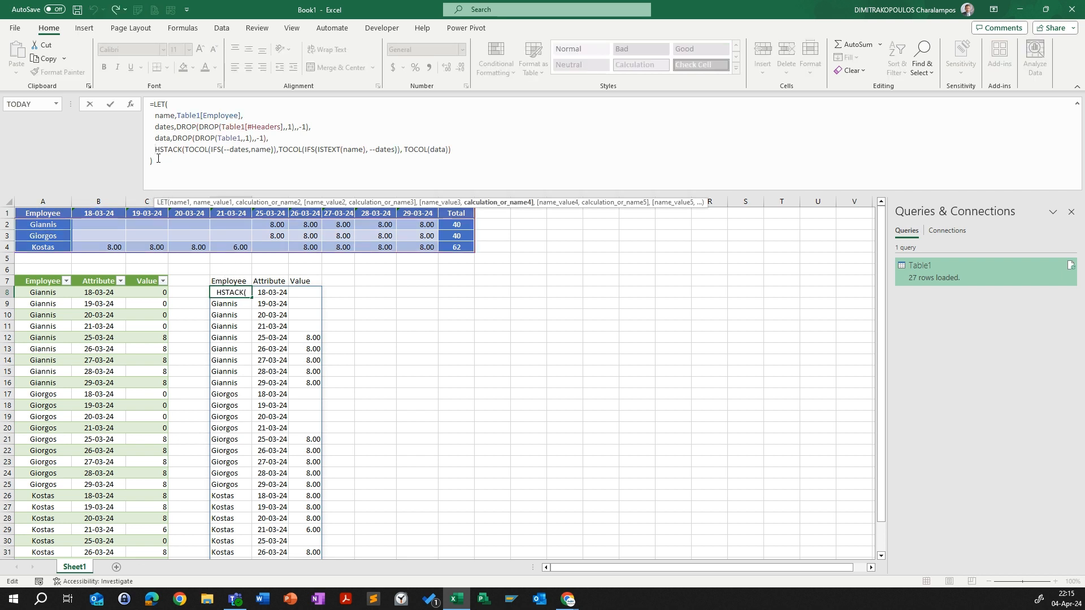
pyautogui.write('vstacm')
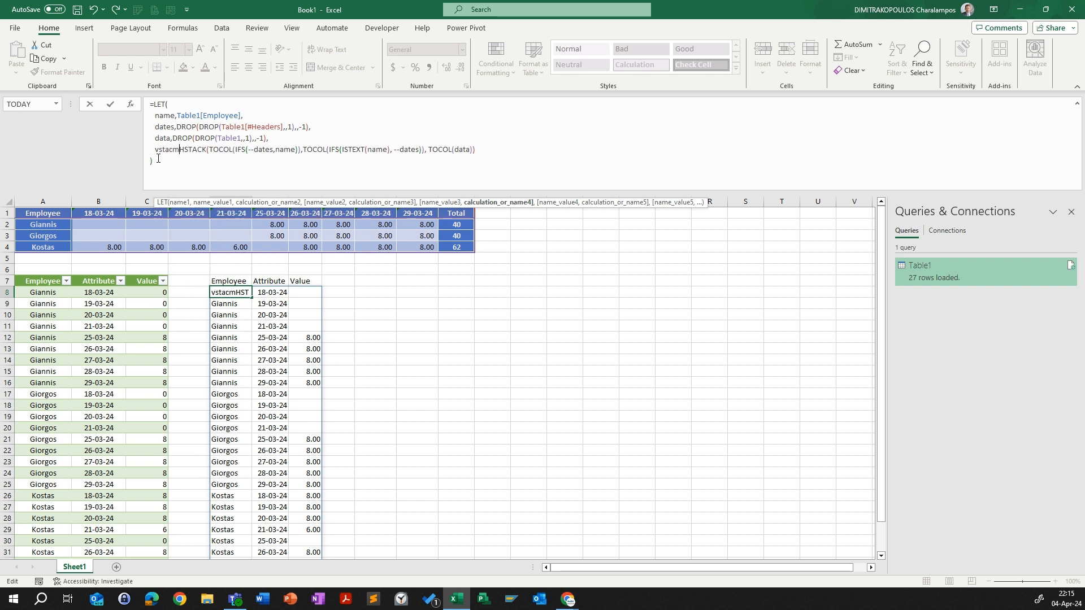
pyautogui.press('BackSpace')
pyautogui.write(',')
pyautogui.press('BackSpace')
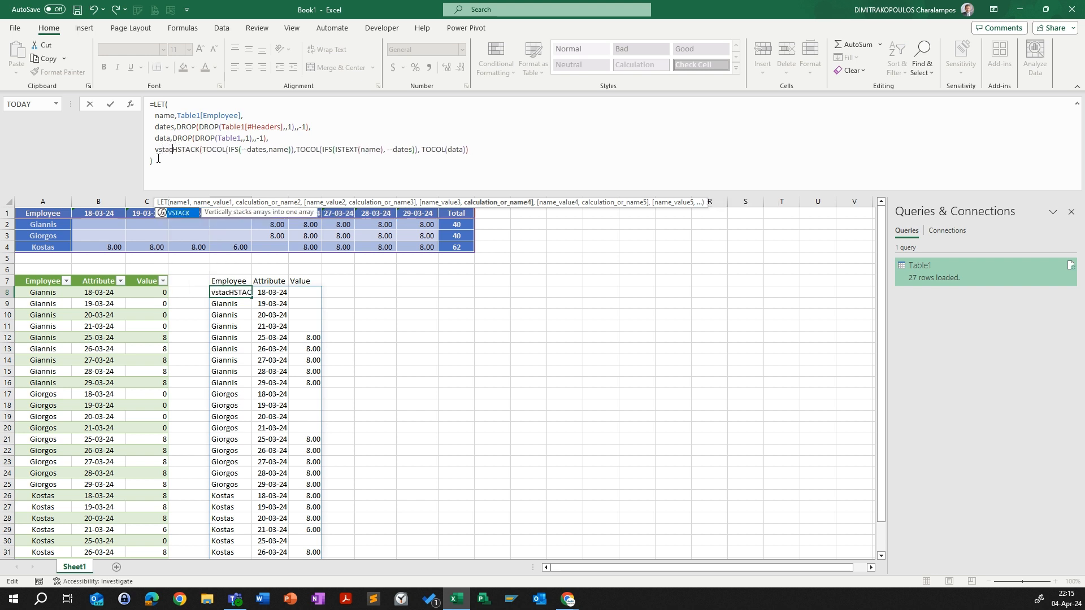
pyautogui.press('Tab')
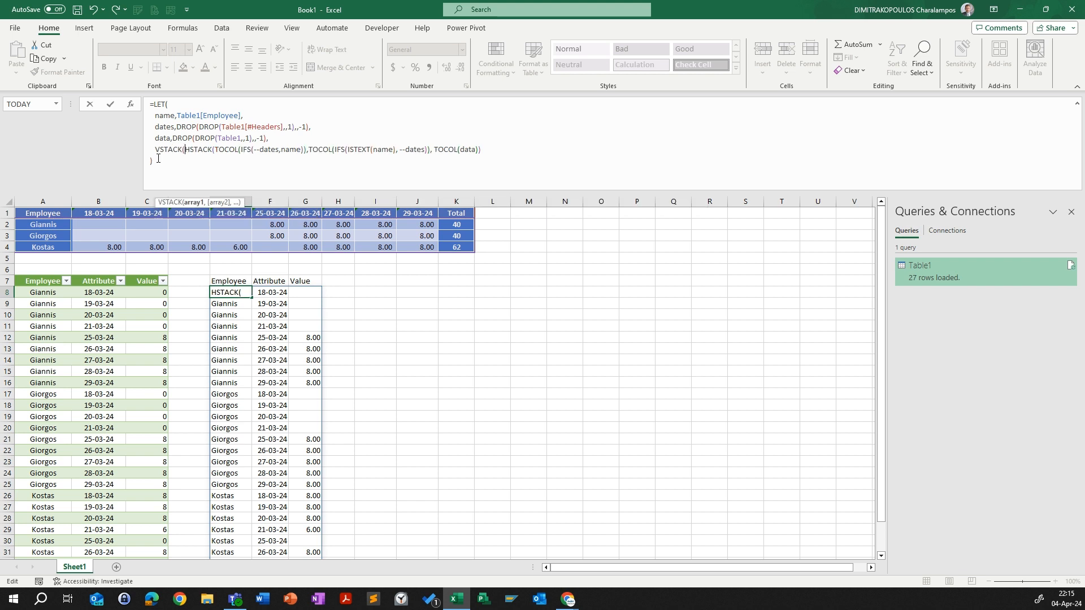
# Step: Begin an array constant in curly braces as VSTACK's first argument, with "Employee" as its first header
pyautogui.write('{}')
pyautogui.press('Left')
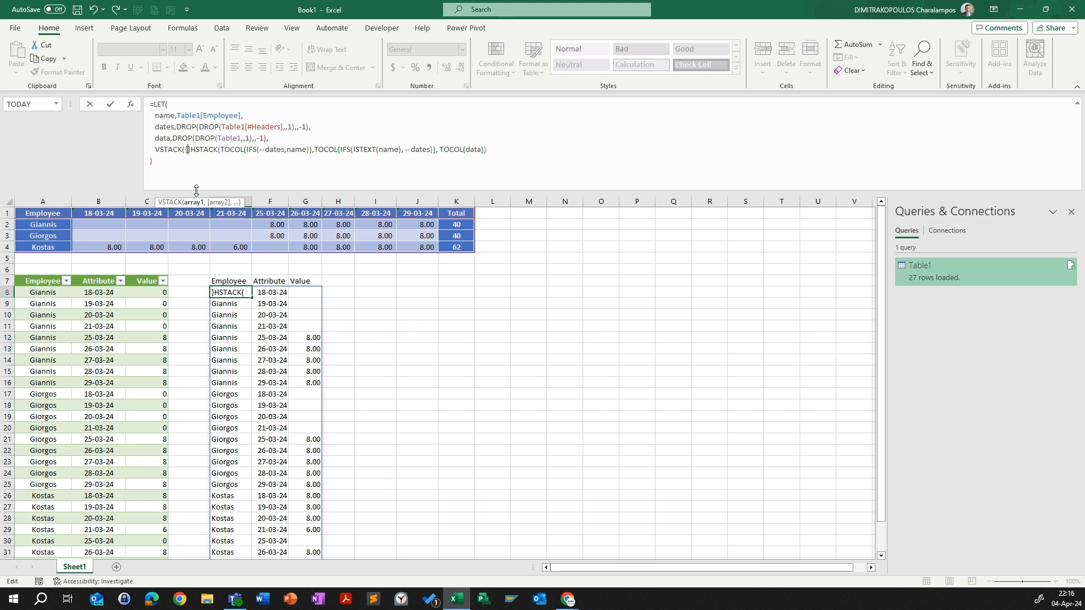
pyautogui.write('"Em')
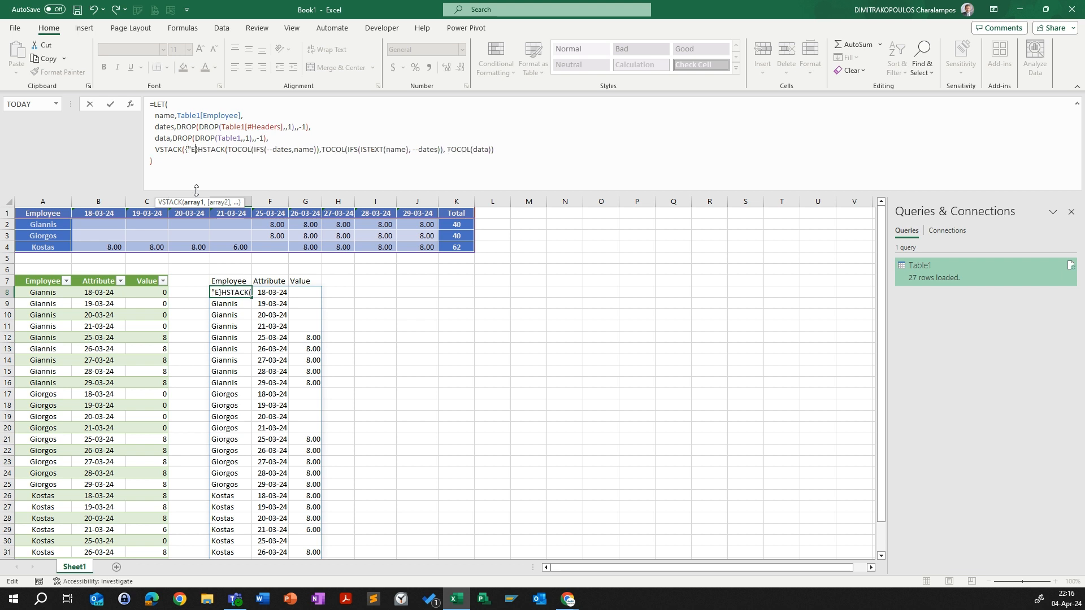
pyautogui.write('plo')
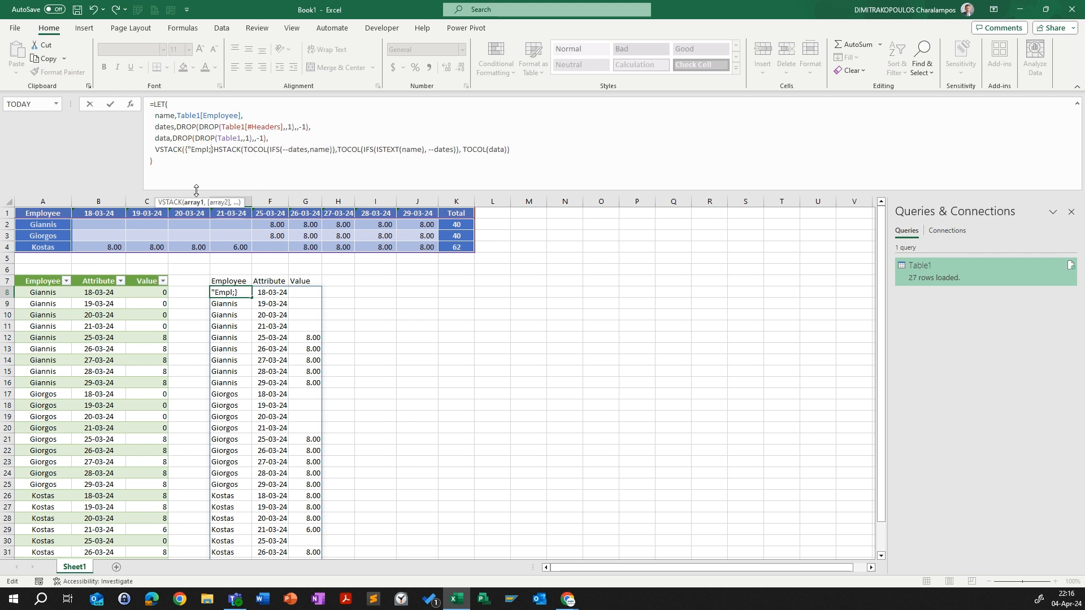
pyautogui.press('BackSpace')
pyautogui.write('o')
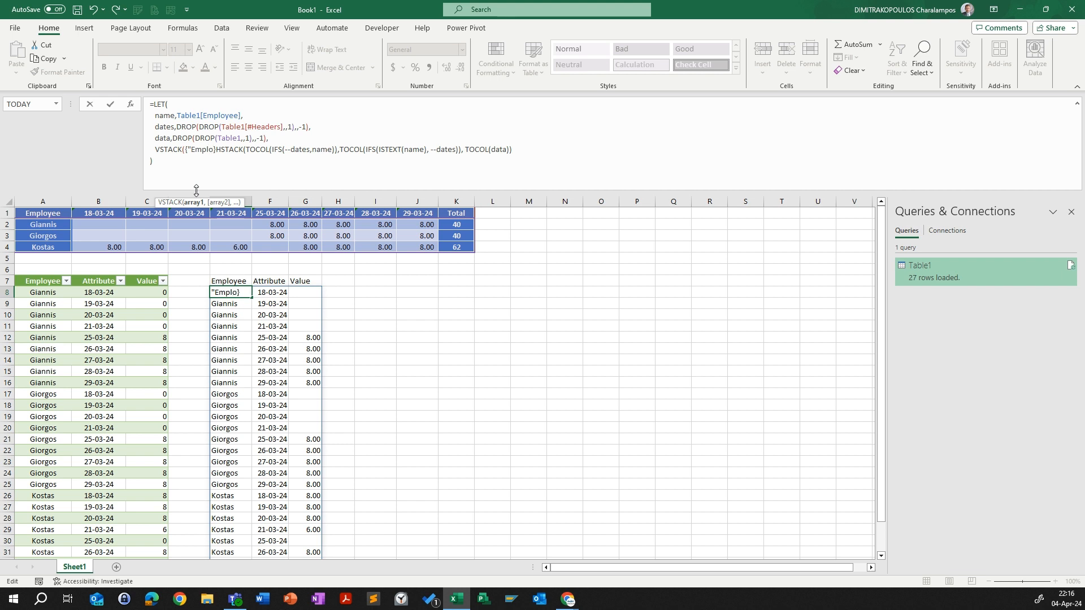
pyautogui.write('yee')
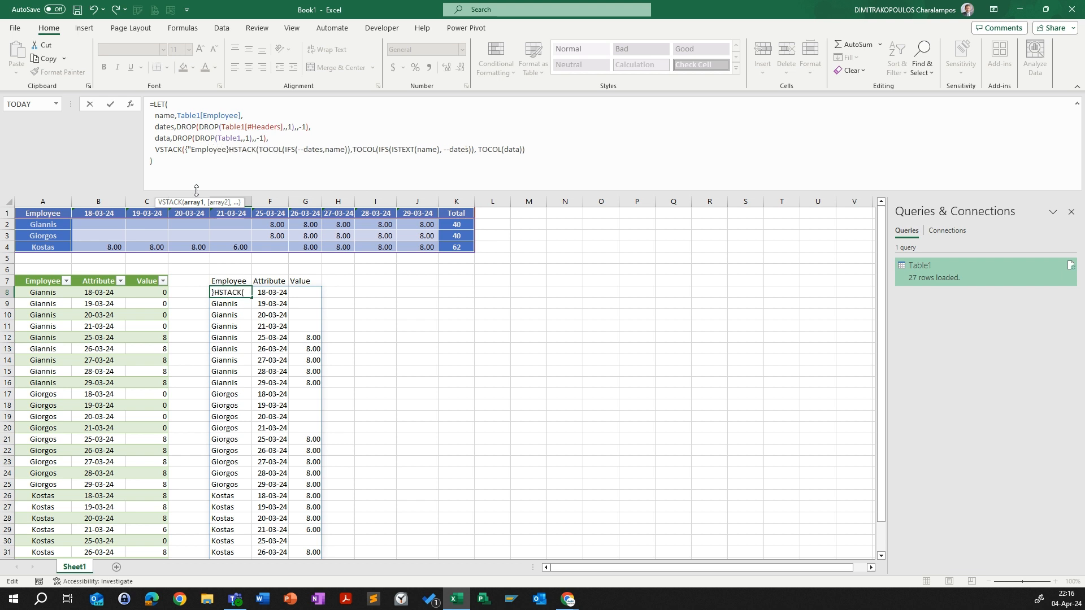
pyautogui.write('"')
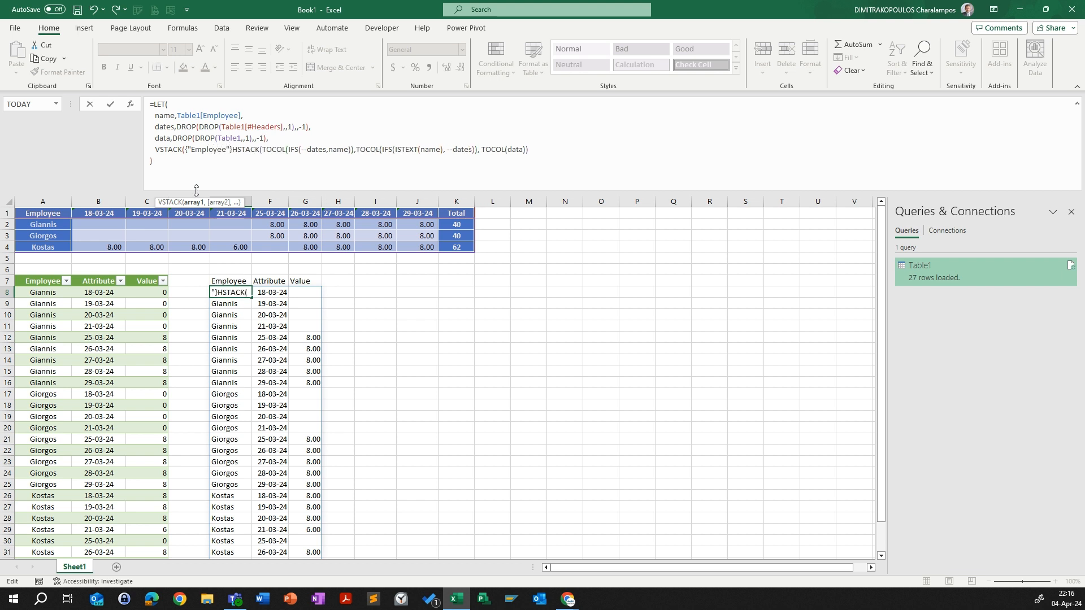
# Step: Add "Date" and "Effort" as the second and third headers in the VSTACK array constant
pyautogui.write(',')
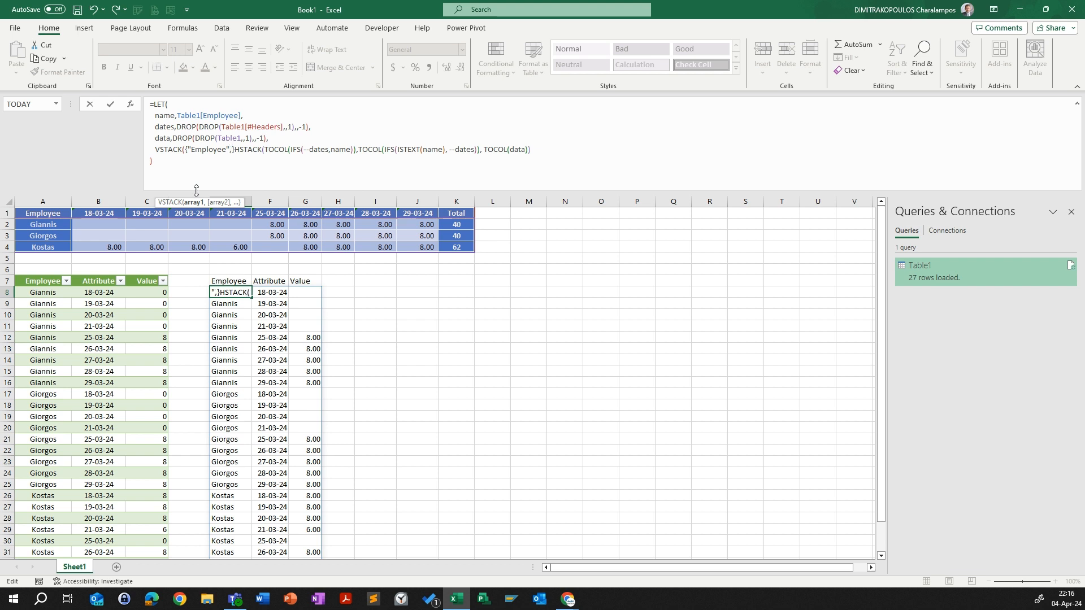
pyautogui.write('"')
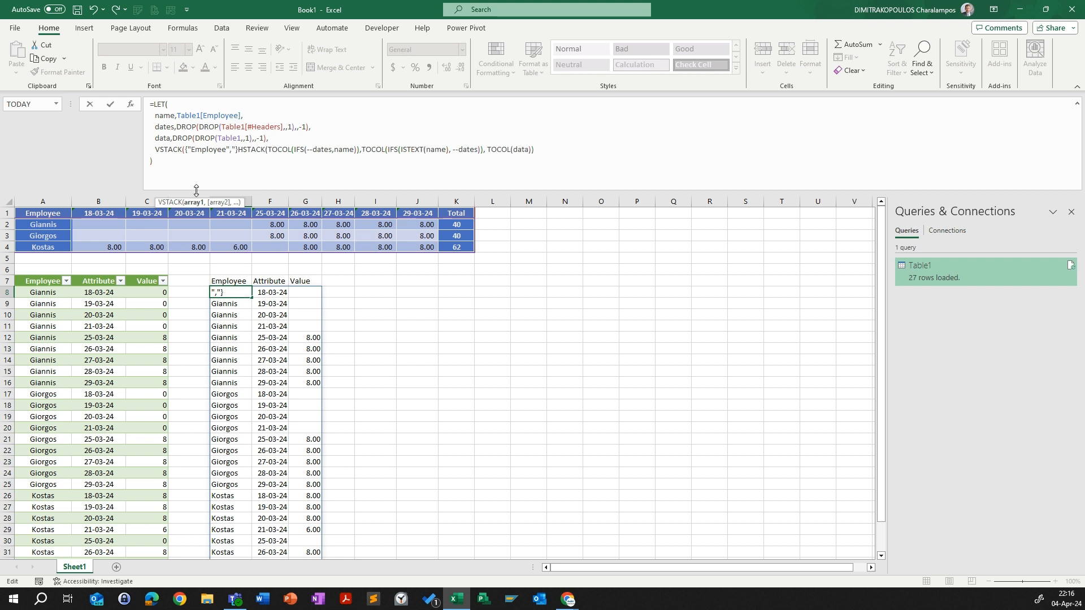
pyautogui.write('Date')
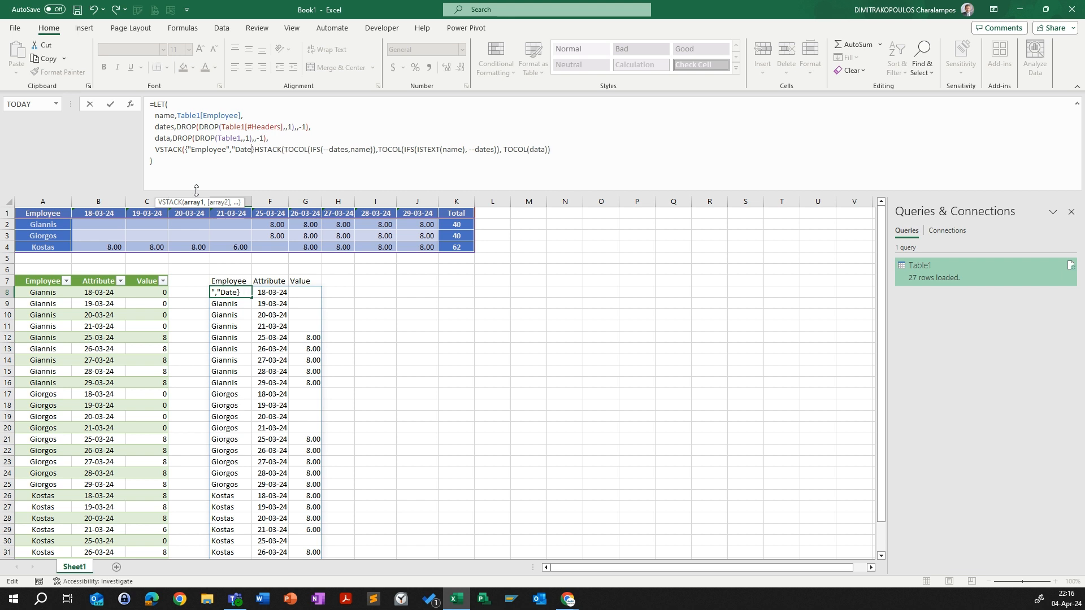
pyautogui.write('"')
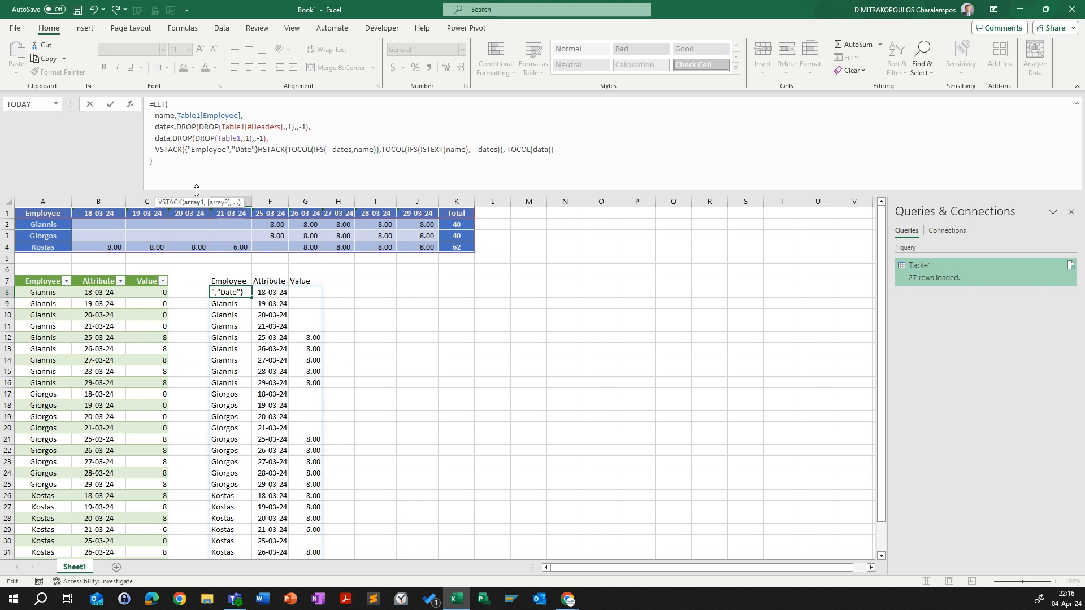
pyautogui.write(',')
pyautogui.write('"Effpr')
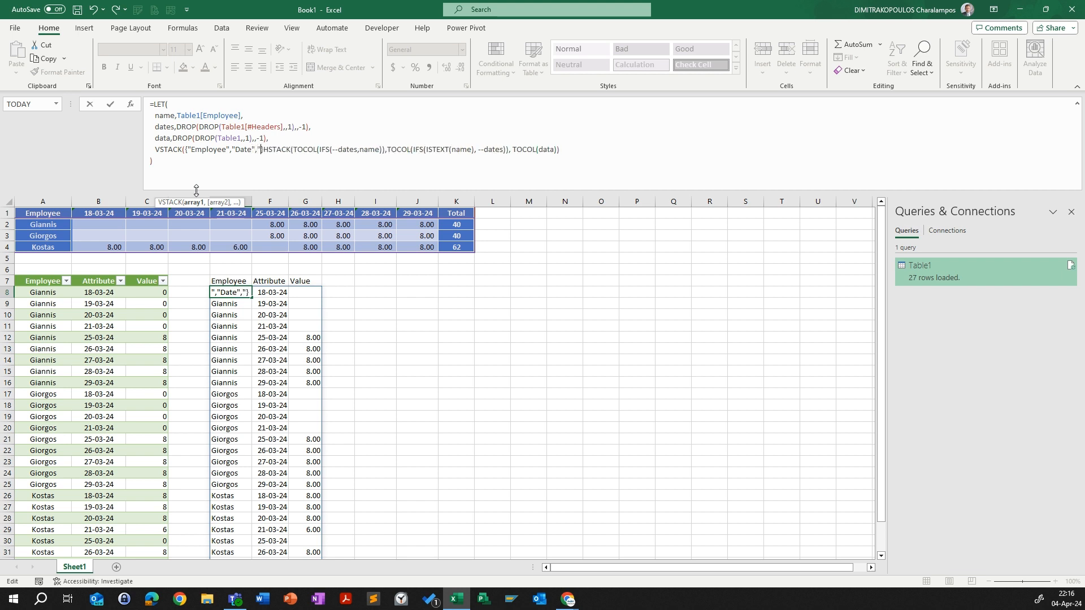
pyautogui.press('BackSpace')
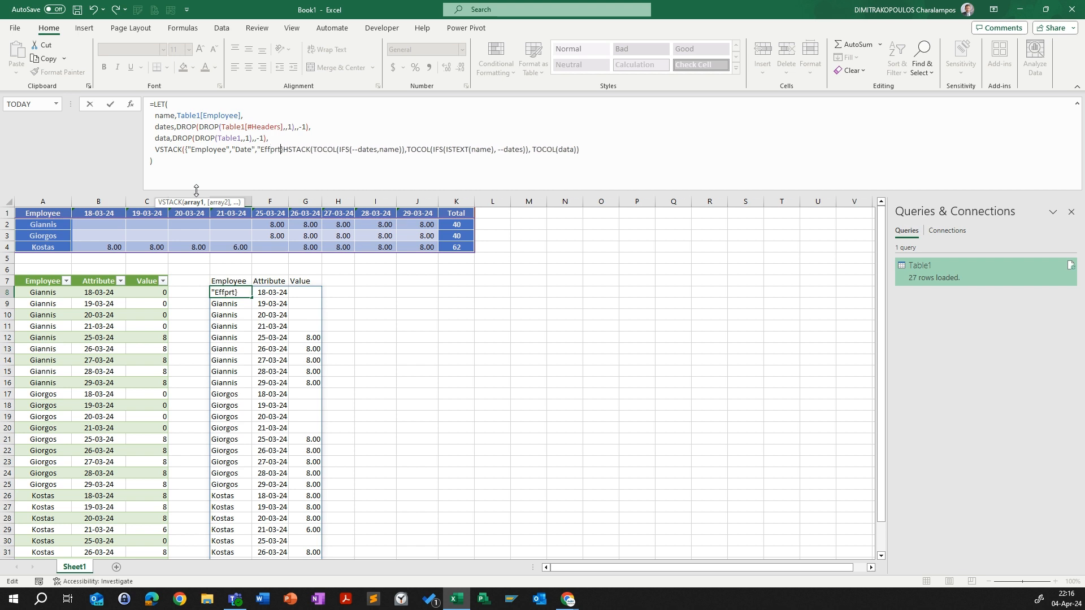
pyautogui.press('BackSpace')
pyautogui.write('ort"')
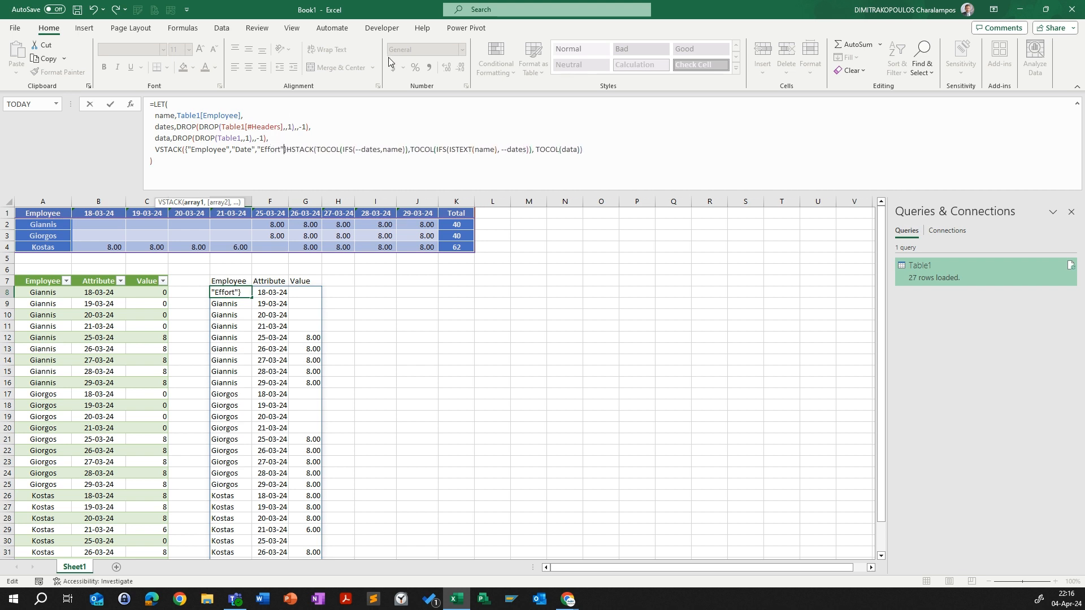
# Step: Separate the header array from HSTACK with a comma, close the VSTACK function, and commit the formula
pyautogui.click(288, 151)
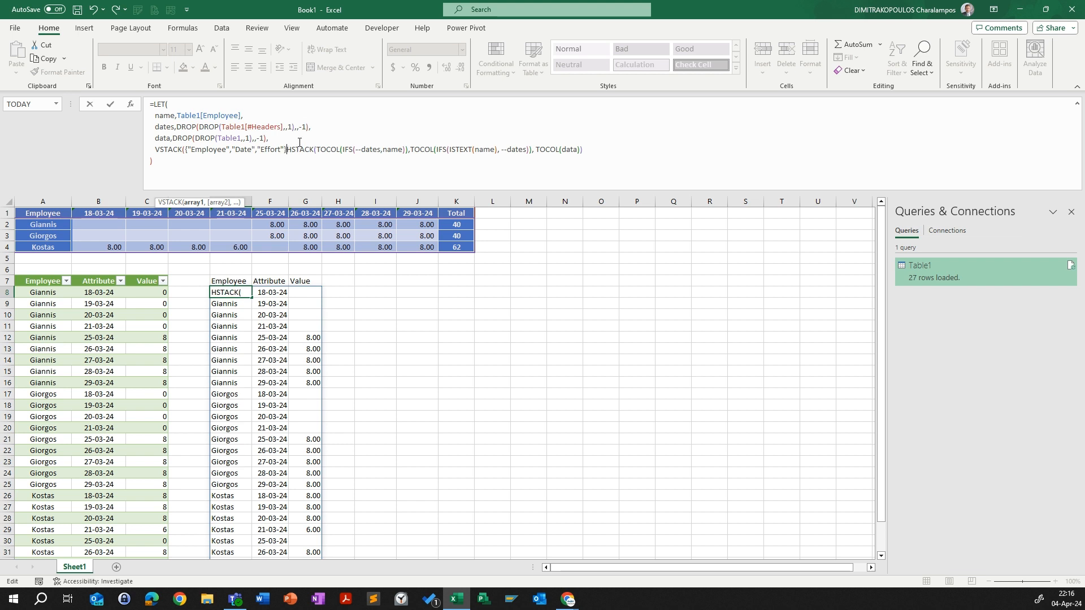
pyautogui.write(',')
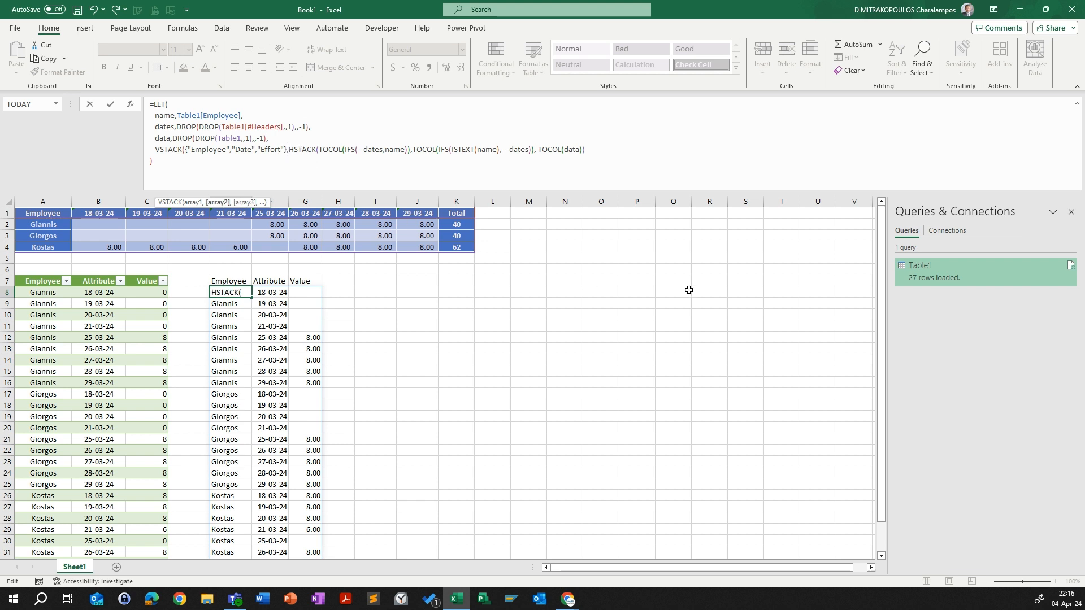
pyautogui.click(596, 148)
pyautogui.write(')')
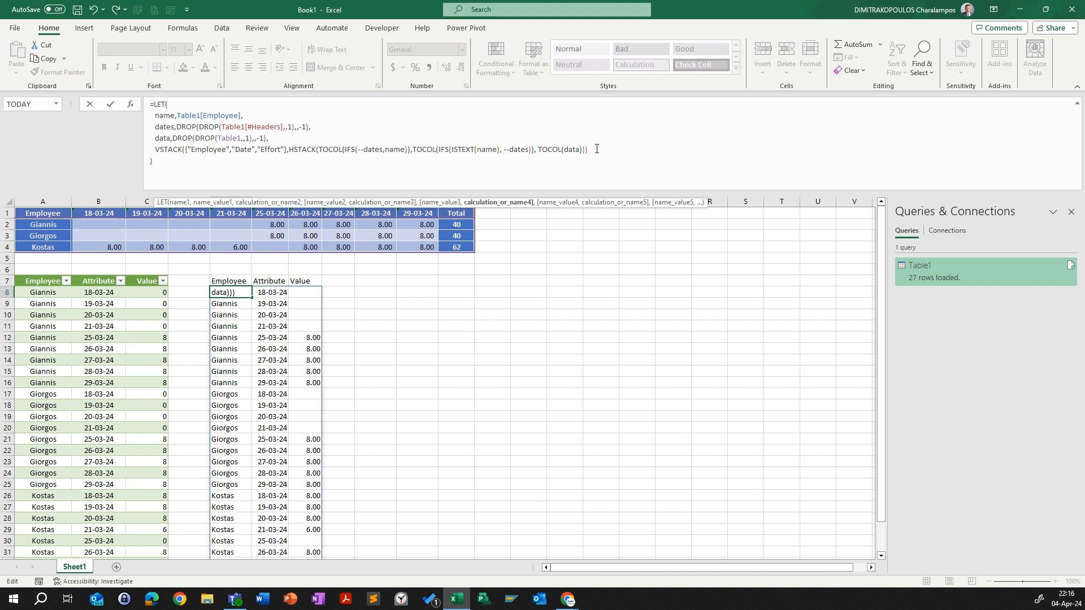
pyautogui.press('Return')
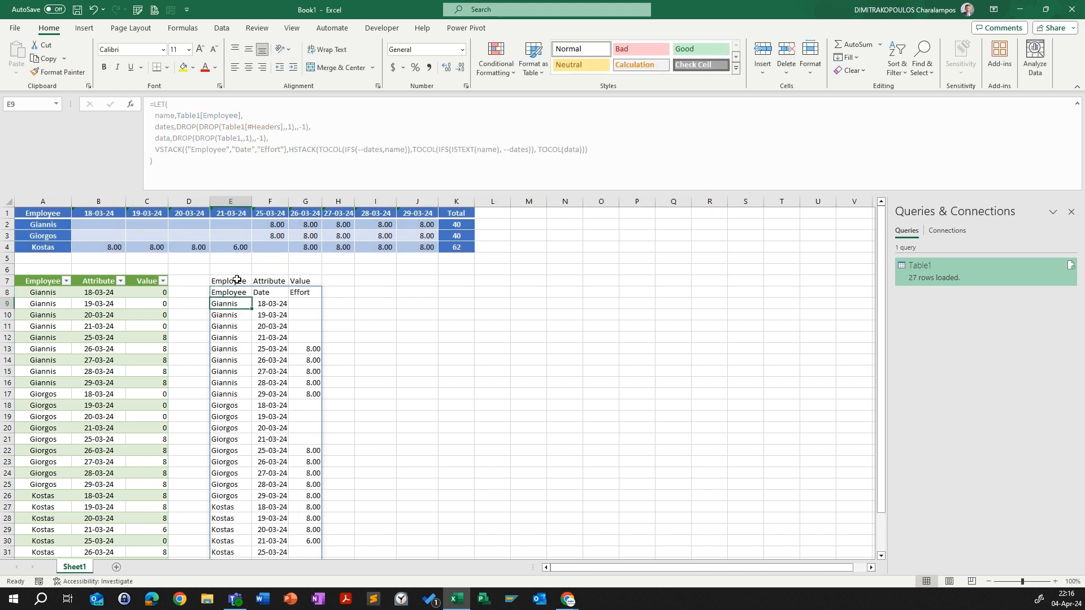
# Step: Clear the copied headers in row 7 above the formula results and move the formula from E8 to E7
pyautogui.moveTo(232, 281); pyautogui.dragTo(355, 281)
pyautogui.press('Delete')
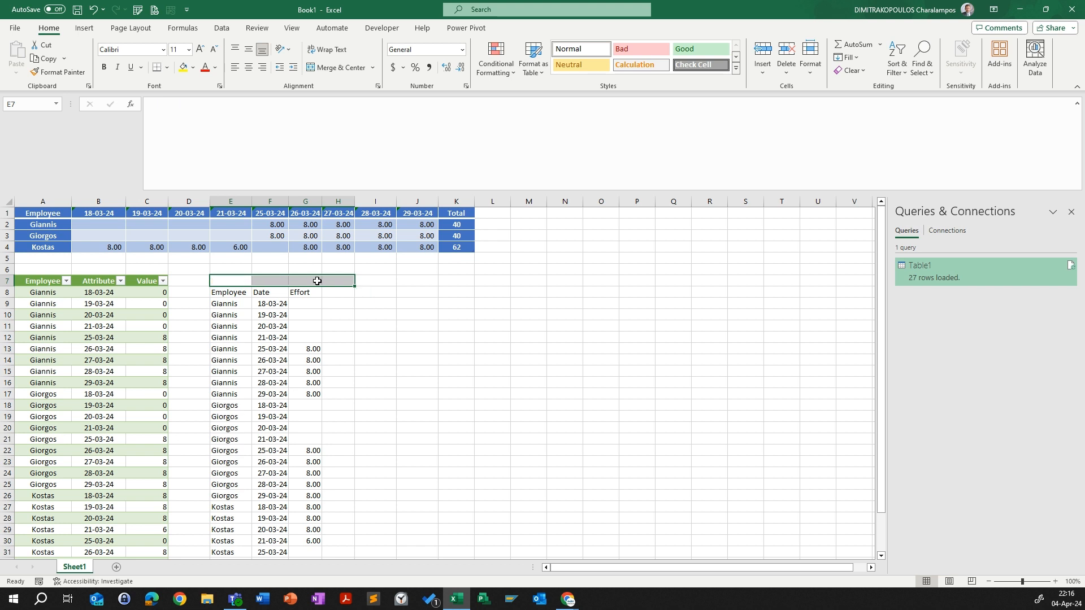
pyautogui.click(243, 290)
pyautogui.moveTo(244, 288); pyautogui.dragTo(246, 278)
# Step: Center the contents of columns E to G horizontally
pyautogui.moveTo(242, 196); pyautogui.dragTo(305, 199)
pyautogui.click(247, 68)
pyautogui.click(249, 69)
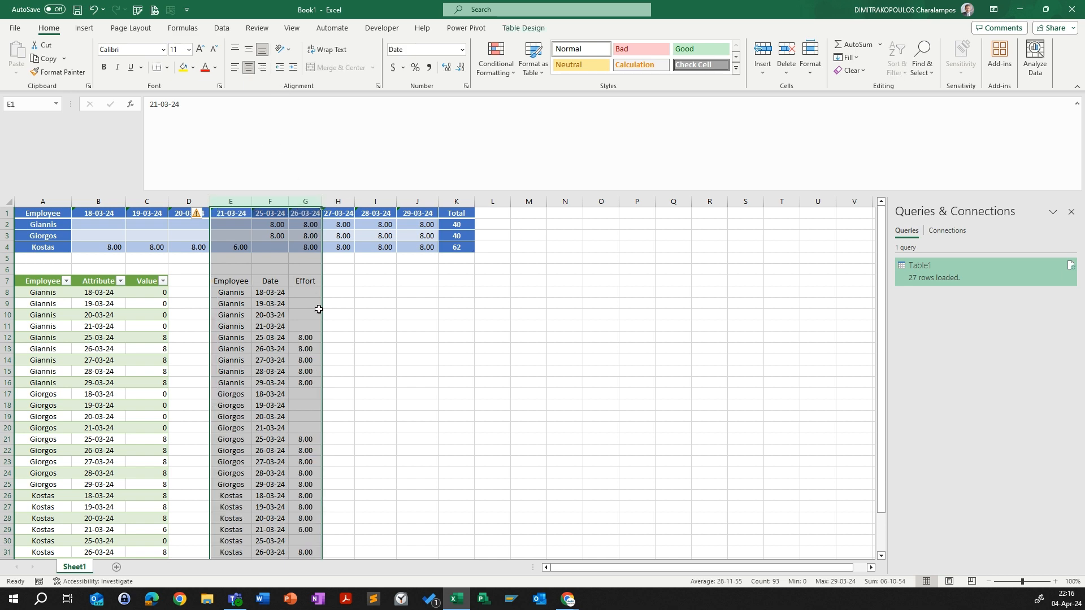
pyautogui.click(328, 314)
# Step: Examine the spilled Employee, Date and Effort list against the source timesheet and the query table
pyautogui.click(248, 325)
pyautogui.click(287, 326)
pyautogui.scroll(-2, 288, 326)
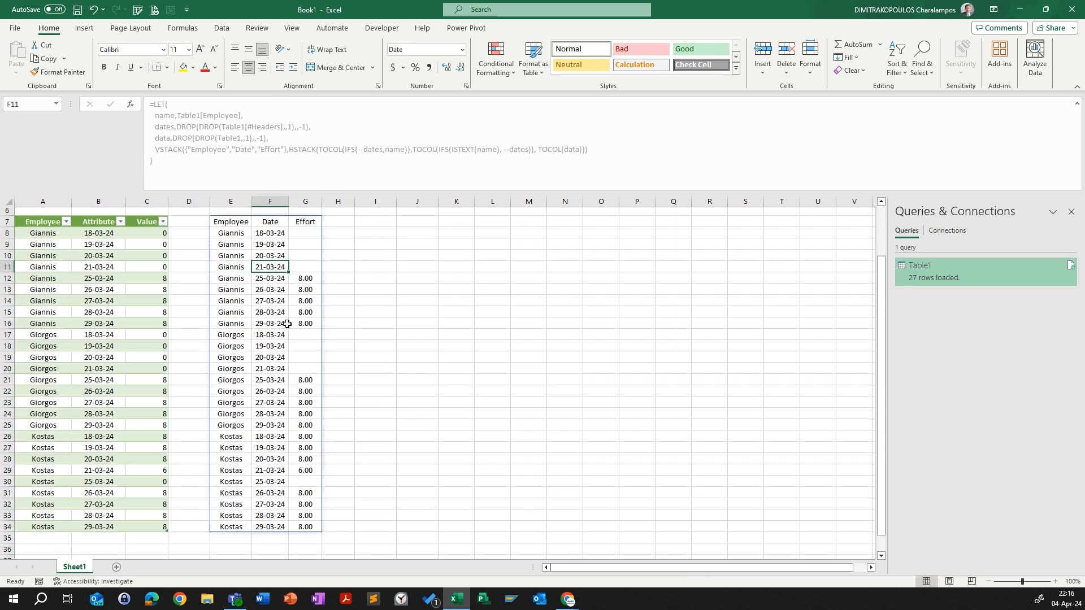
pyautogui.scroll(2, 285, 322)
pyautogui.click(220, 281)
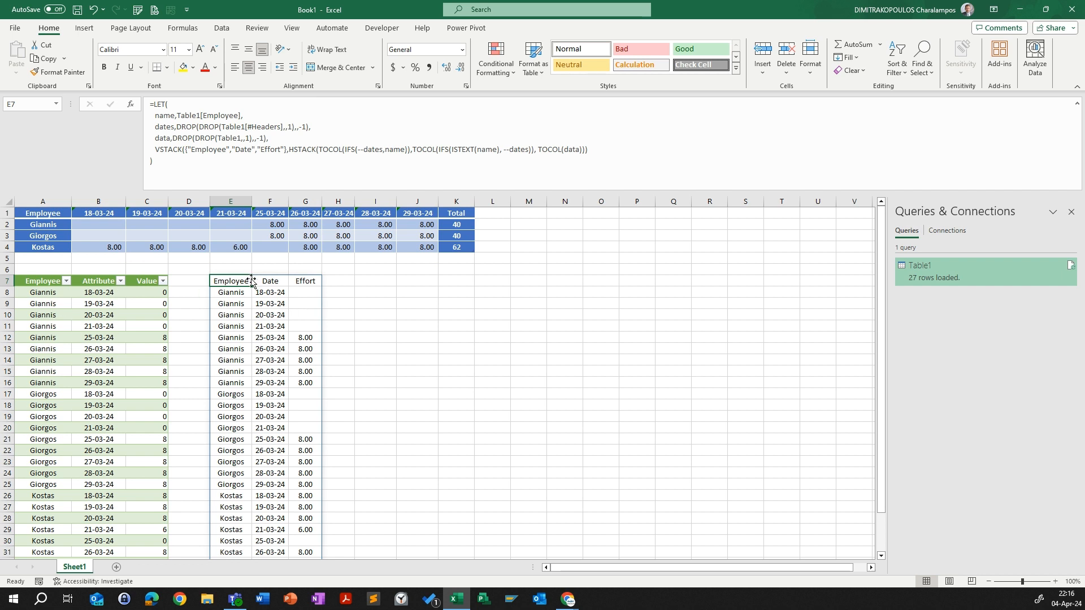
pyautogui.click(94, 231)
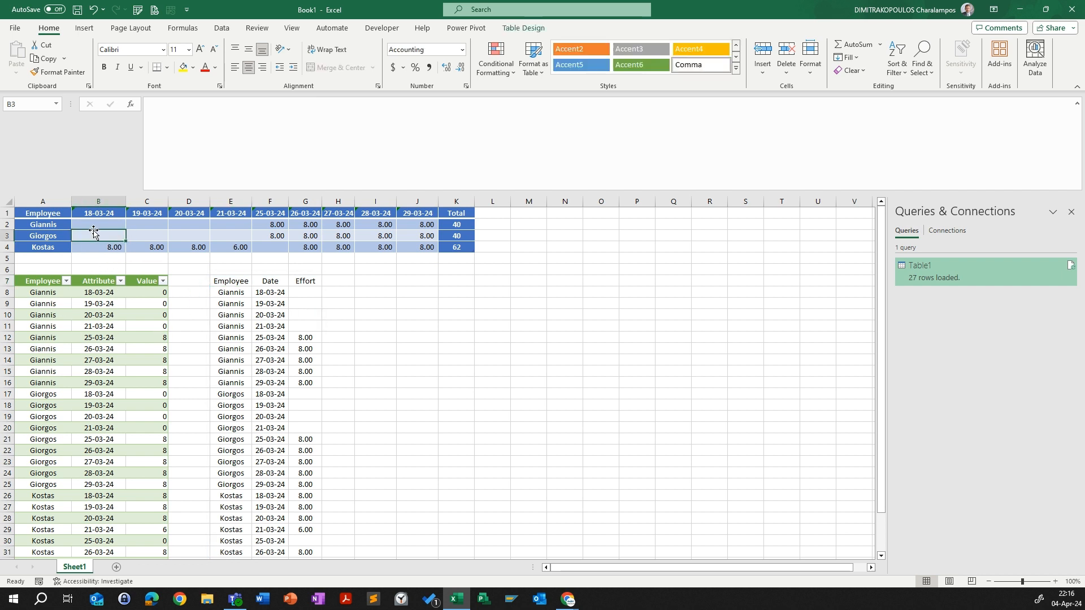
pyautogui.click(80, 305)
pyautogui.click(51, 289)
pyautogui.click(215, 290)
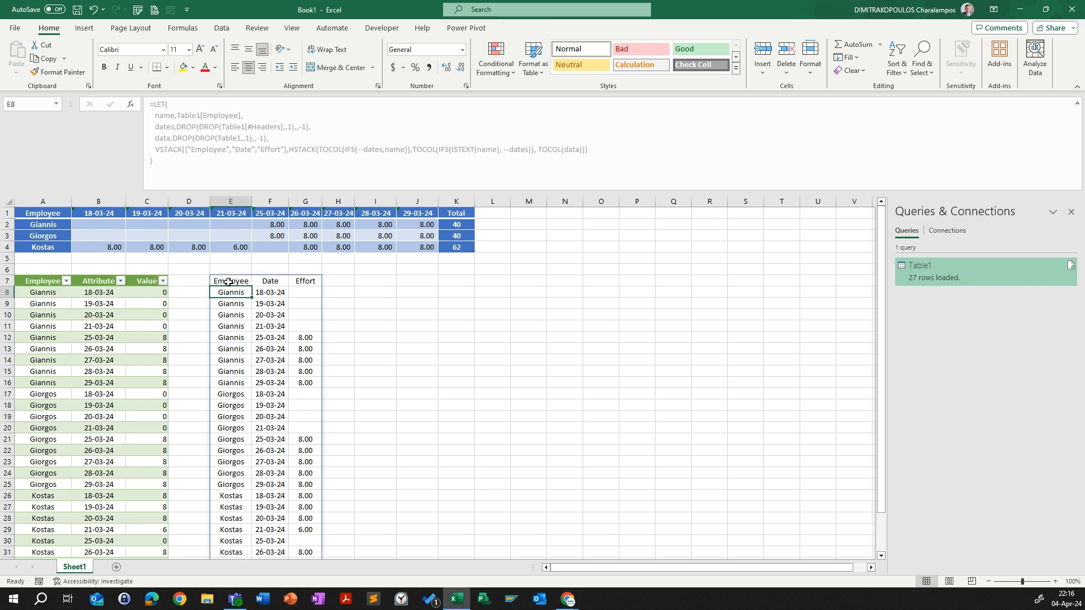
pyautogui.click(228, 281)
# Step: Select the query table's Employee header and bring up the data query and refresh commands
pyautogui.click(45, 283)
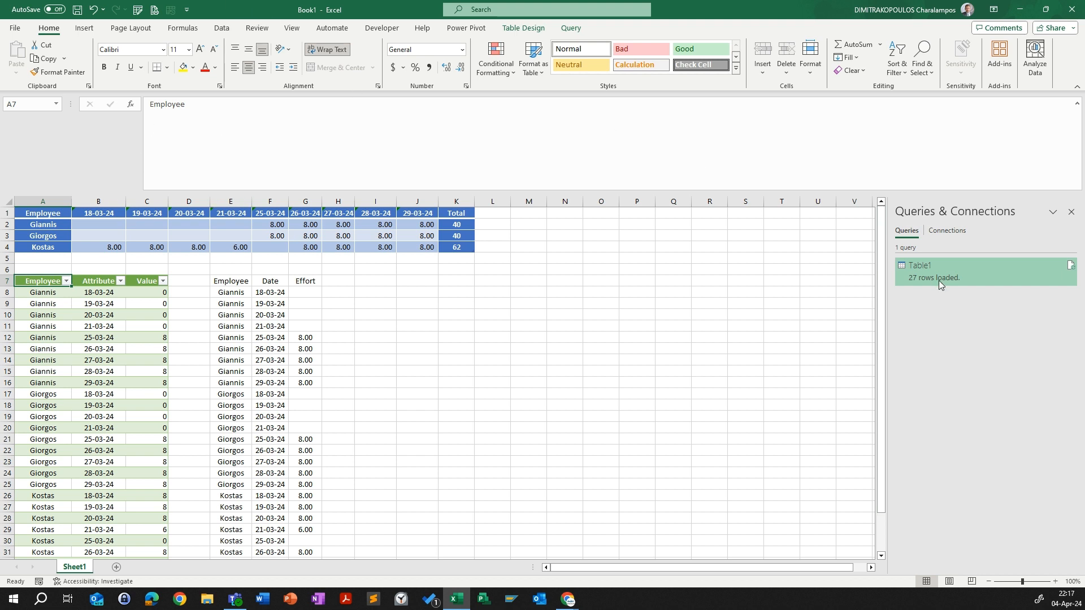
pyautogui.click(222, 28)
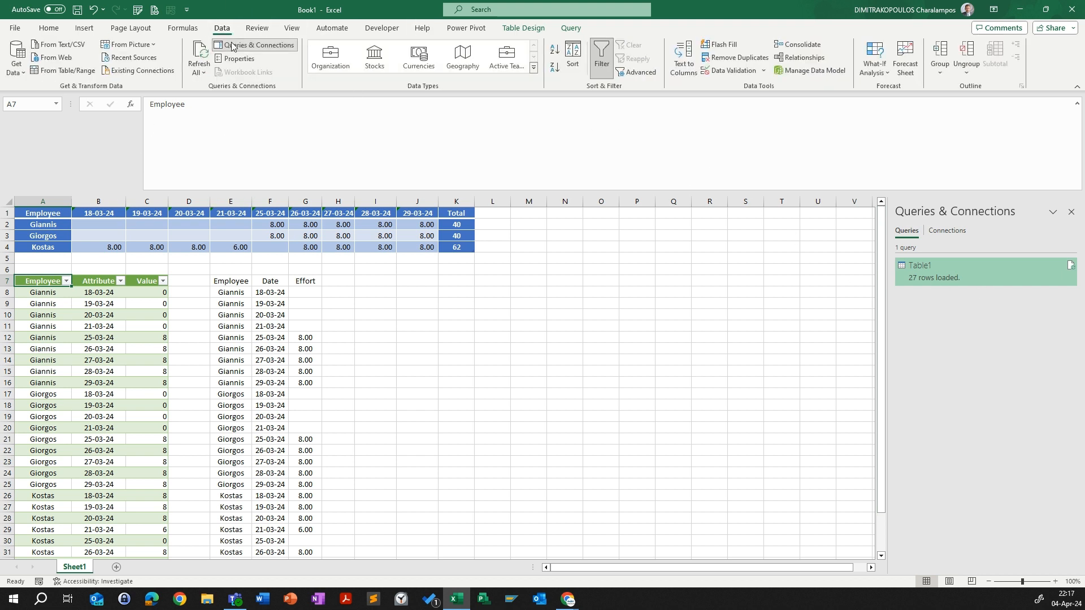